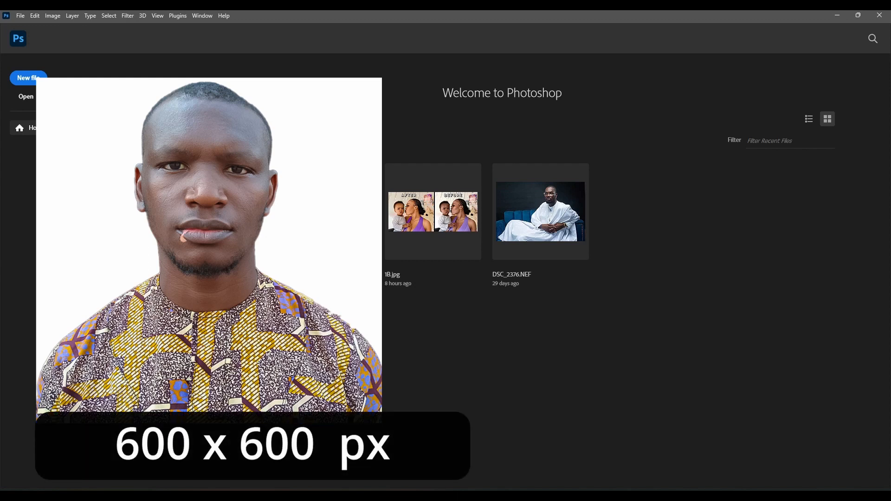
# - Create a new blank document 600 px wide and 600 px high at 72 pixels/inch
pyautogui.click(26, 77)
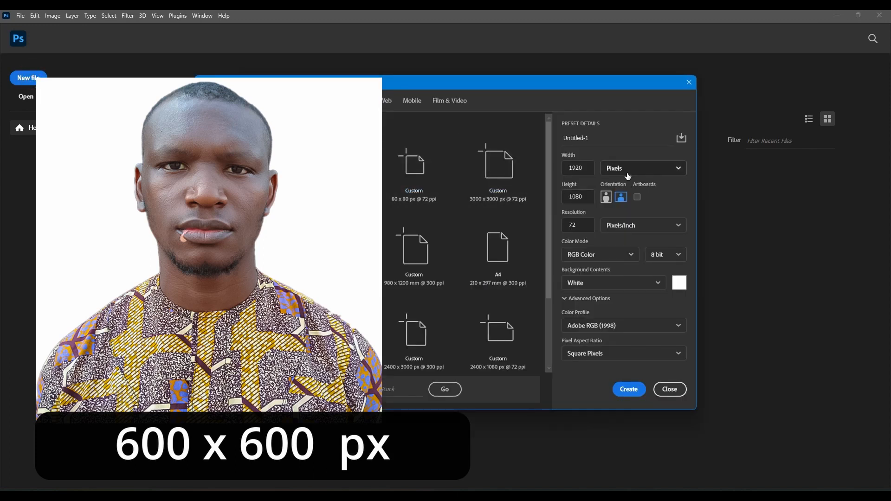
pyautogui.moveTo(588, 168); pyautogui.dragTo(550, 165)
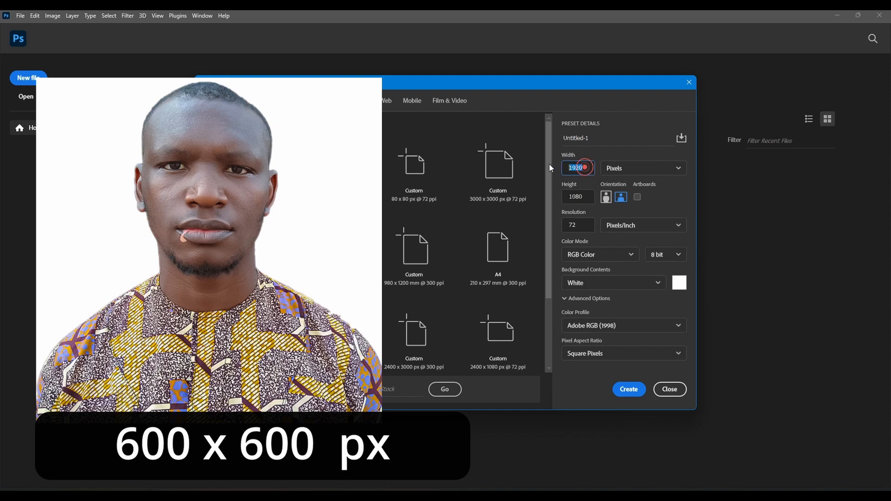
pyautogui.write('600')
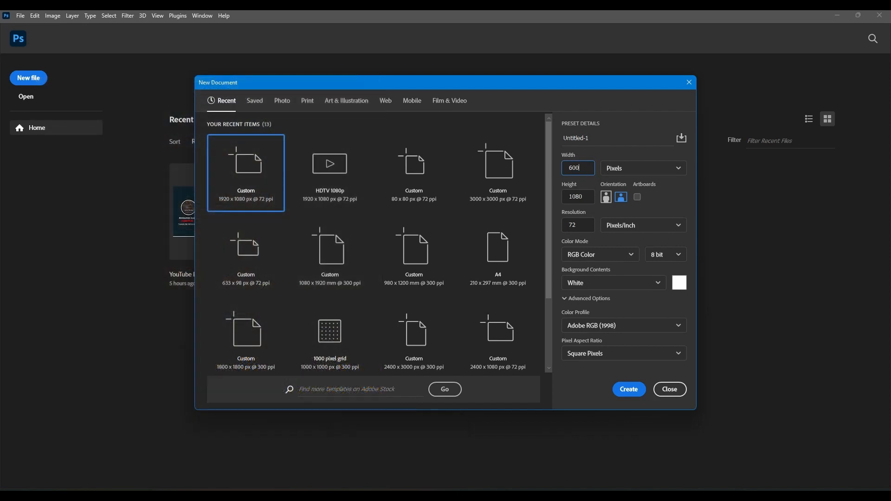
pyautogui.press('Tab')
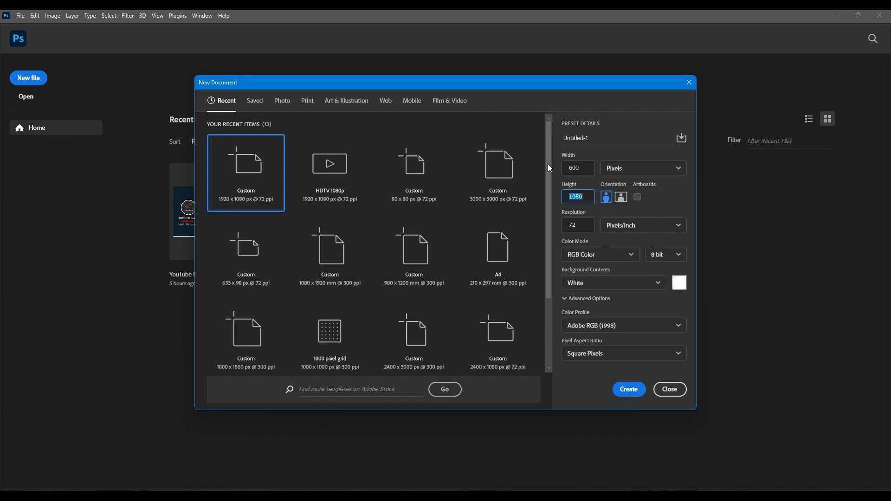
pyautogui.write('60')
pyautogui.click(629, 392)
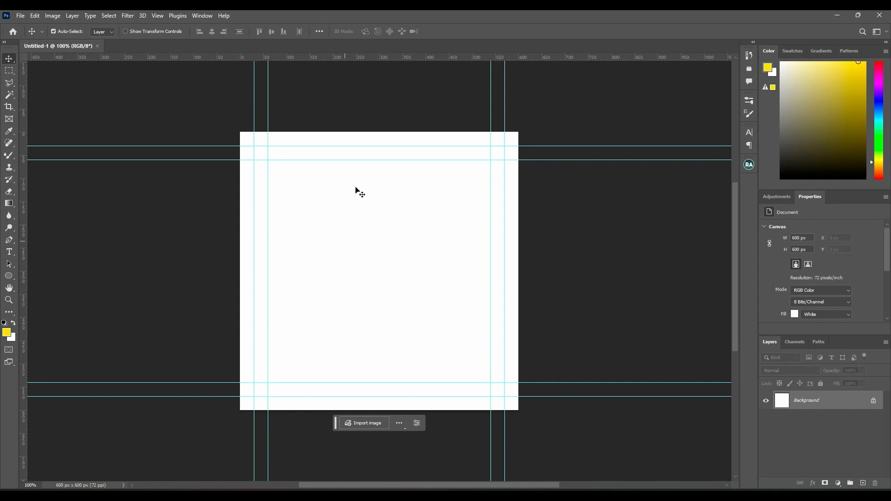
# - Place the portrait photo from the Desktop folder into the blank document
pyautogui.scroll(3, 388, 229)
pyautogui.scroll(-1, 387, 229)
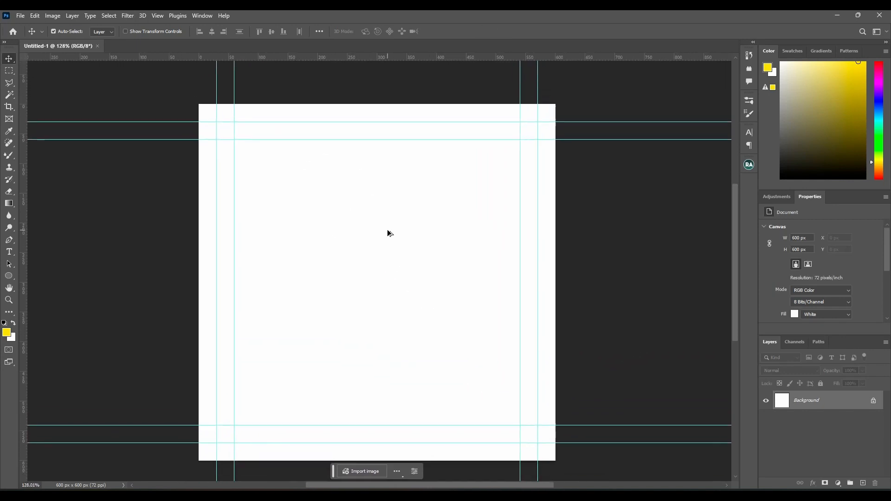
pyautogui.moveTo(344, 495)
pyautogui.click(344, 495)
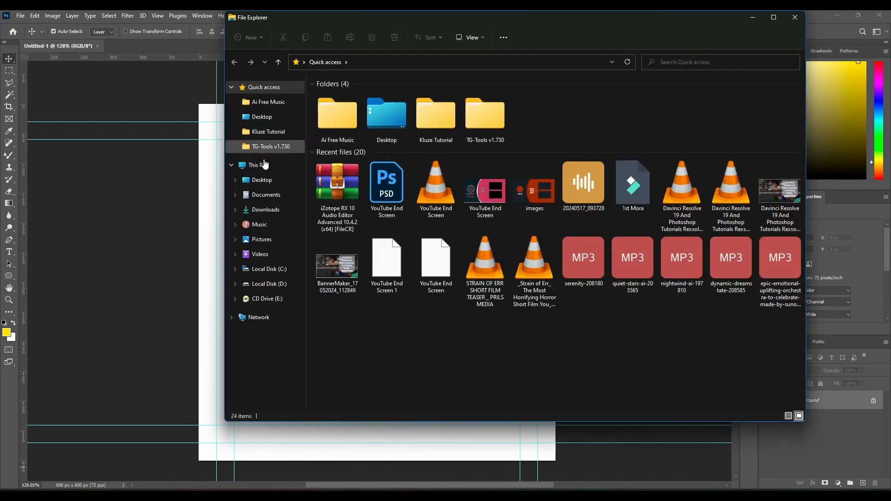
pyautogui.click(261, 180)
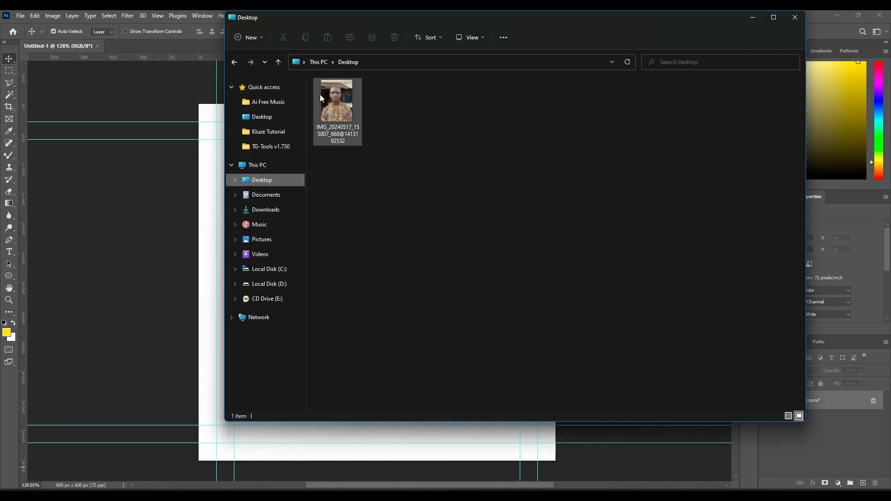
pyautogui.click(339, 104)
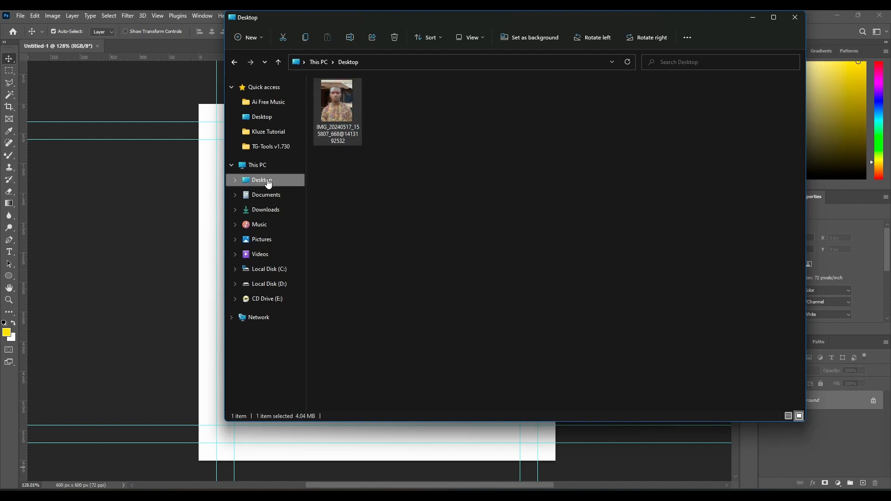
pyautogui.moveTo(337, 104); pyautogui.dragTo(191, 257)
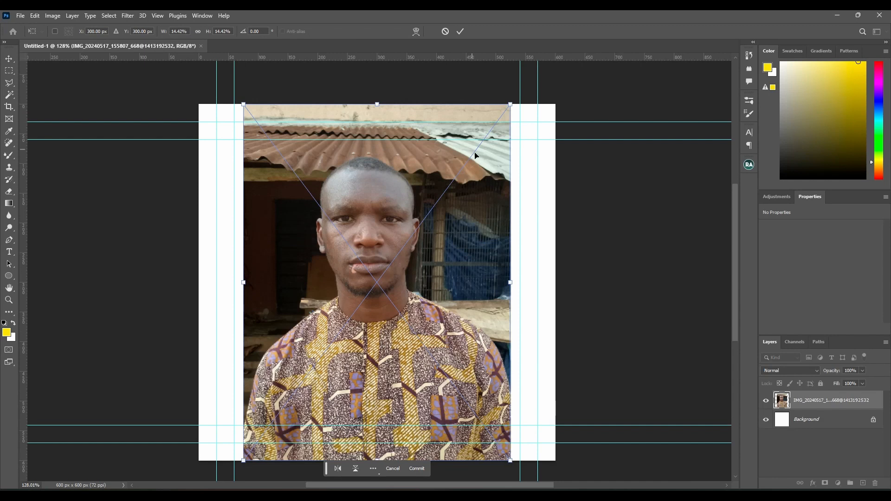
# - Enlarge the placed portrait to about 24.3% and move it over the canvas; close the finished iZotope installer
pyautogui.scroll(-5, 474, 156)
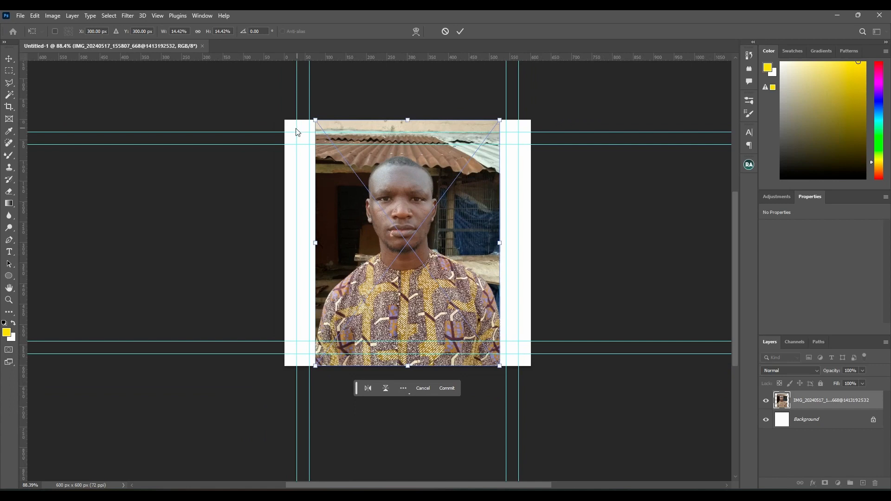
pyautogui.click(316, 120)
pyautogui.moveTo(316, 121); pyautogui.dragTo(302, 187)
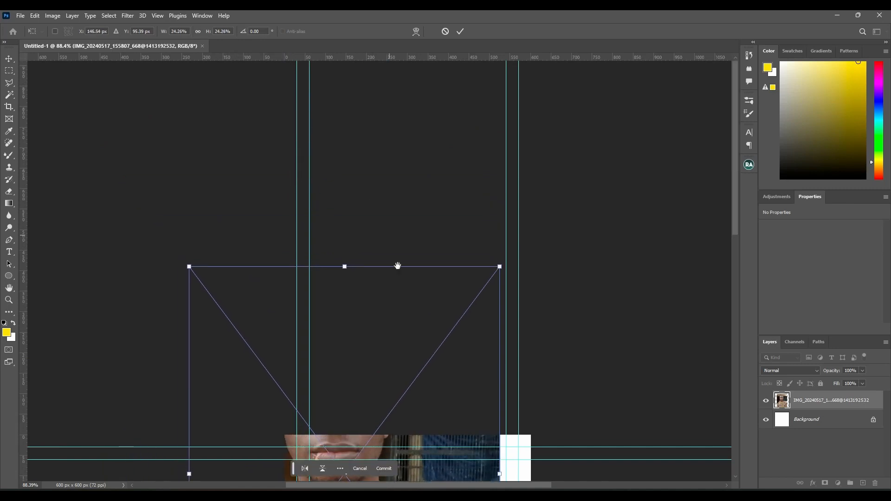
pyautogui.moveTo(398, 266); pyautogui.dragTo(394, 99)
pyautogui.moveTo(361, 225); pyautogui.dragTo(429, 302)
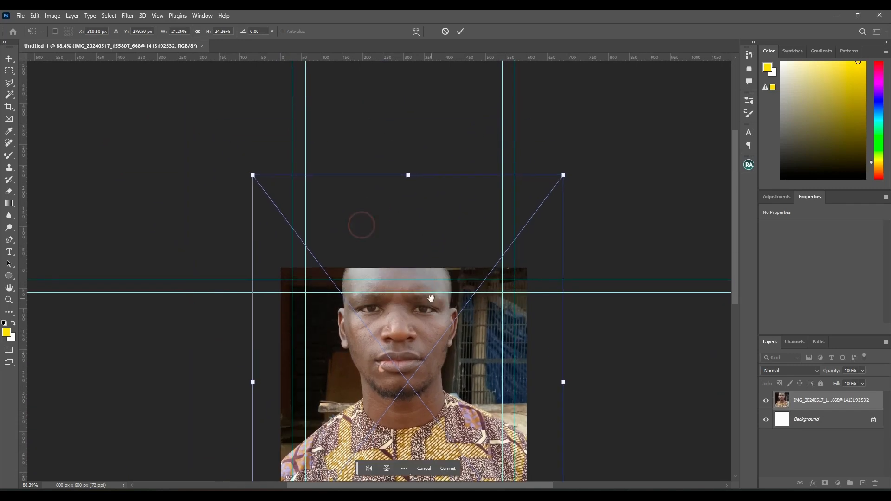
pyautogui.scroll(-4, 431, 298)
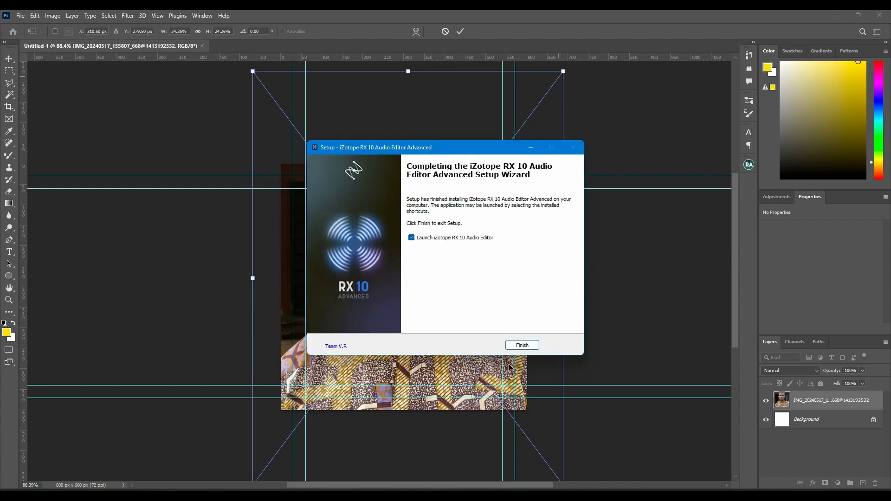
pyautogui.click(523, 345)
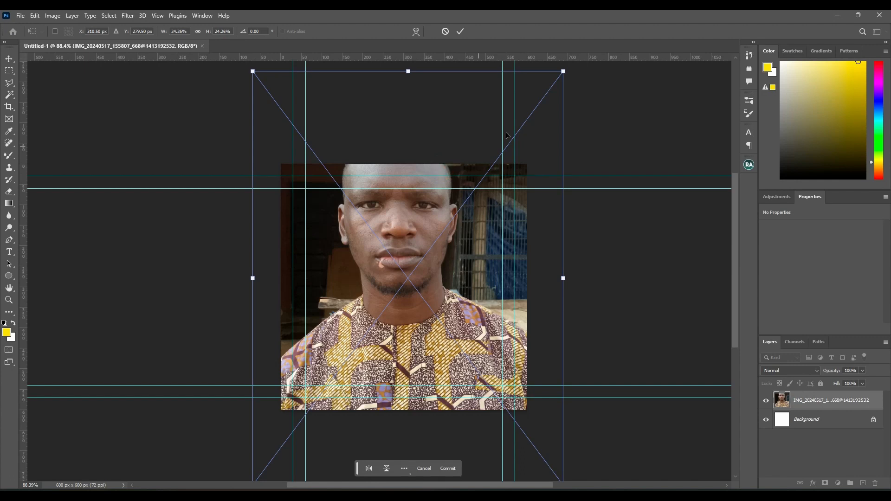
# - Scale the portrait down to about 20.1% and reposition it so the head and shoulders fit inside the canvas
pyautogui.moveTo(563, 71); pyautogui.dragTo(541, 138)
pyautogui.moveTo(441, 319); pyautogui.dragTo(458, 308)
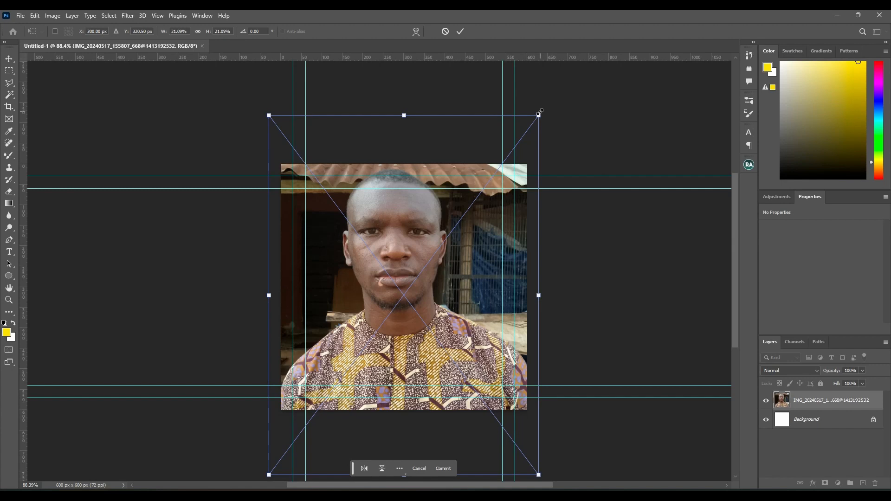
pyautogui.moveTo(539, 114); pyautogui.dragTo(521, 124)
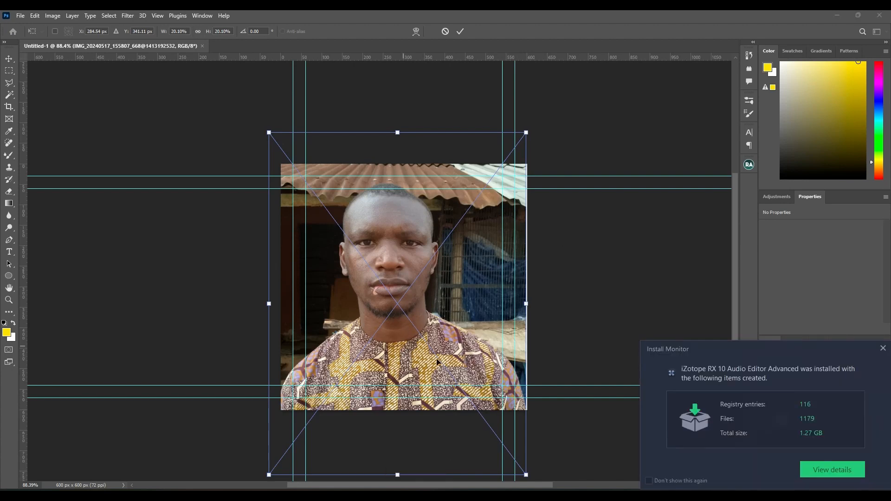
# - Straighten the portrait with a rotation of about 4.17° and re-center it at about 20.3% scale, then apply the transform
pyautogui.click(534, 309)
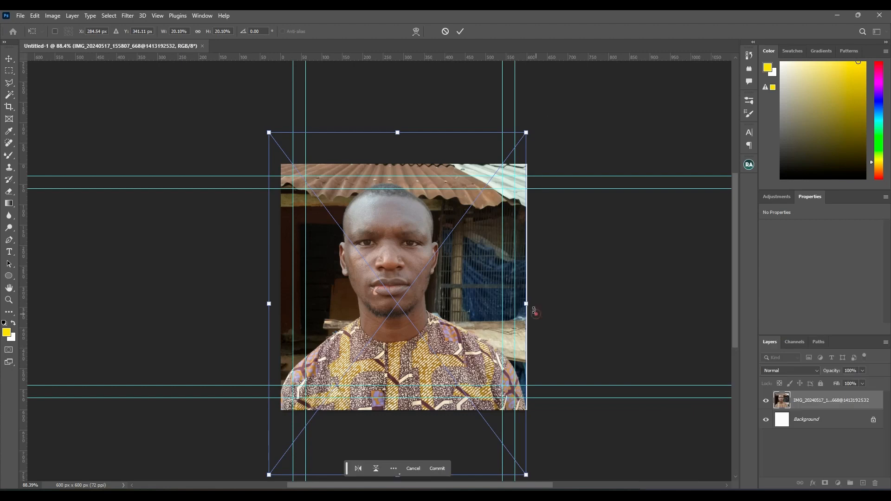
pyautogui.click(534, 304)
pyautogui.moveTo(533, 303); pyautogui.dragTo(543, 312)
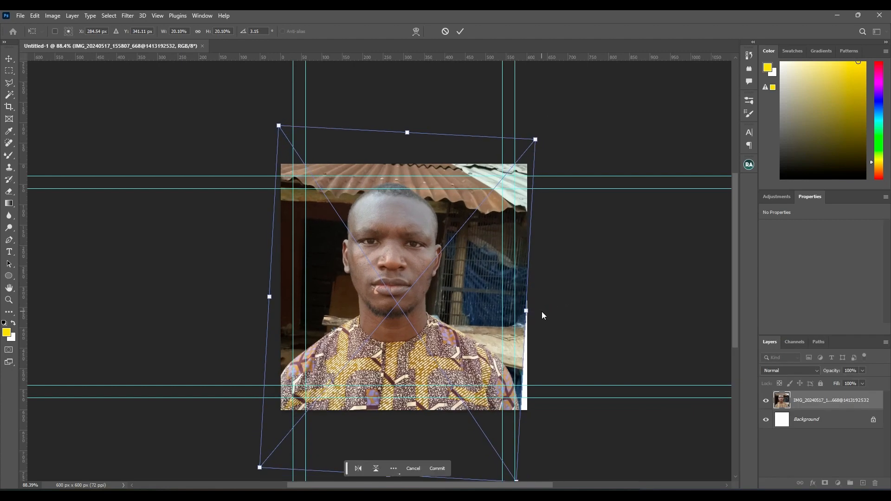
pyautogui.moveTo(464, 346); pyautogui.dragTo(473, 347)
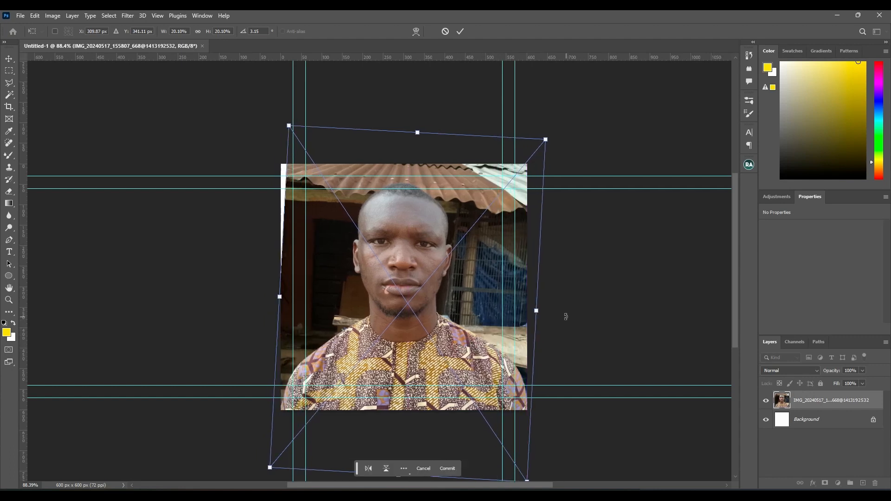
pyautogui.moveTo(565, 314); pyautogui.dragTo(565, 318)
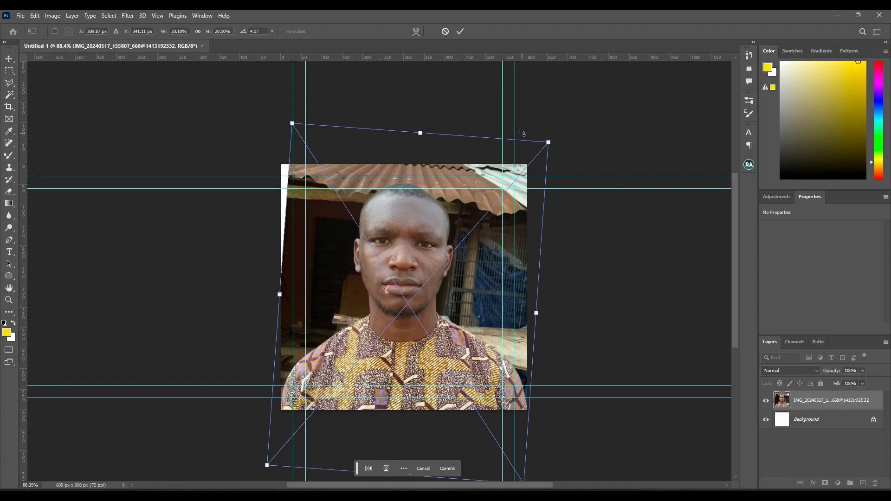
pyautogui.moveTo(549, 142); pyautogui.dragTo(550, 140)
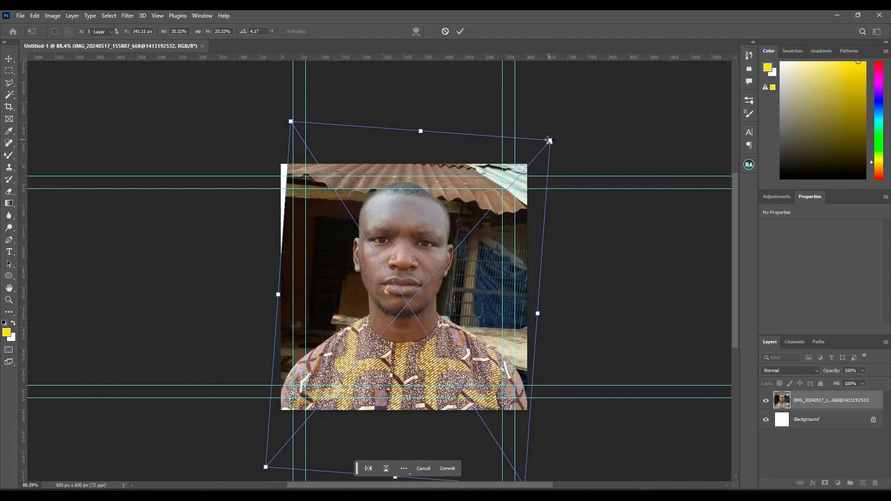
pyautogui.press('Return')
# - Nudge the portrait straight up to a Y position of -138 px
pyautogui.press('Up')
pyautogui.press('Up')
pyautogui.press('Up')
pyautogui.press('Up')
pyautogui.press('Up')
pyautogui.press('Up')
pyautogui.press('Up')
pyautogui.press('Up')
pyautogui.press('Up')
pyautogui.press('Up')
pyautogui.press('Up')
pyautogui.press('Up')
pyautogui.press('Up')
pyautogui.press('Up')
pyautogui.press('Up')
pyautogui.press('Up')
pyautogui.press('Up')
pyautogui.press('Up')
pyautogui.press('Up')
pyautogui.press('Up')
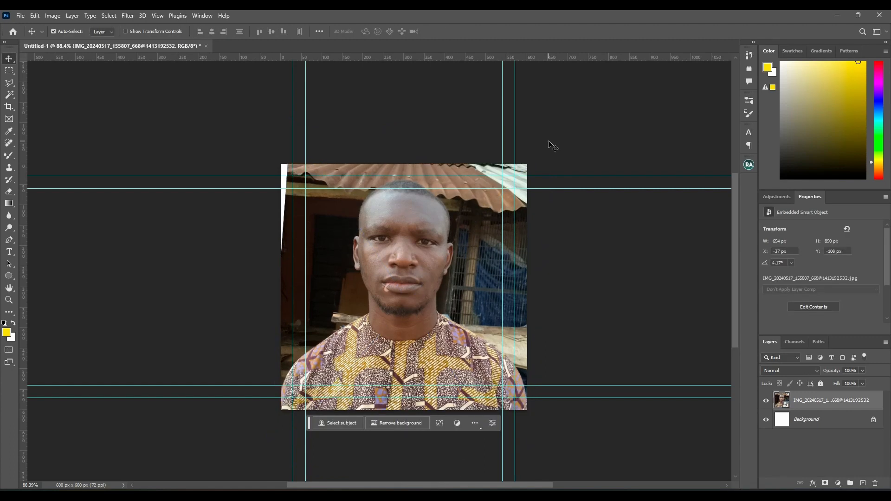
pyautogui.press('Up')
pyautogui.press('Up')
pyautogui.press('Up')
pyautogui.press('Up')
pyautogui.press('Up')
pyautogui.press('Up')
pyautogui.press('Up')
pyautogui.press('Up')
pyautogui.press('Up')
pyautogui.press('Up')
pyautogui.press('Up')
pyautogui.press('Up')
pyautogui.press('Up')
pyautogui.press('Up')
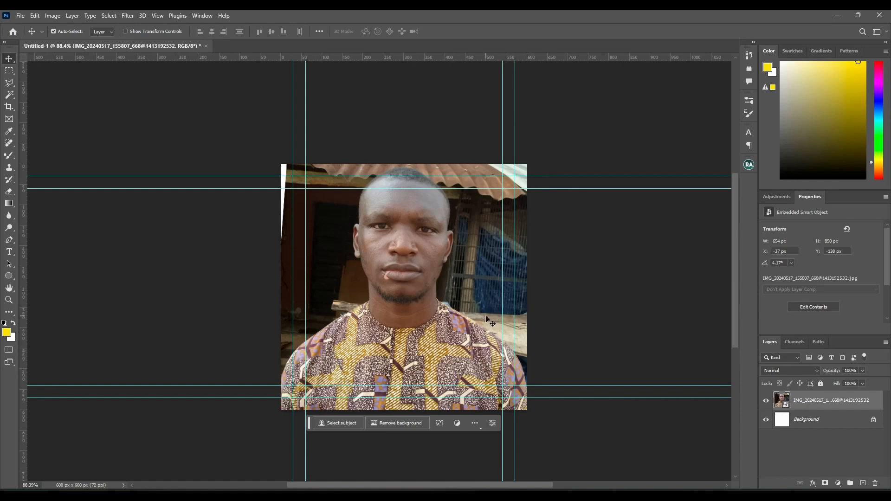
# - Hide the guides to view the portrait's framing without them
pyautogui.press('ctrl')
pyautogui.hotkey('ctrl', ';')
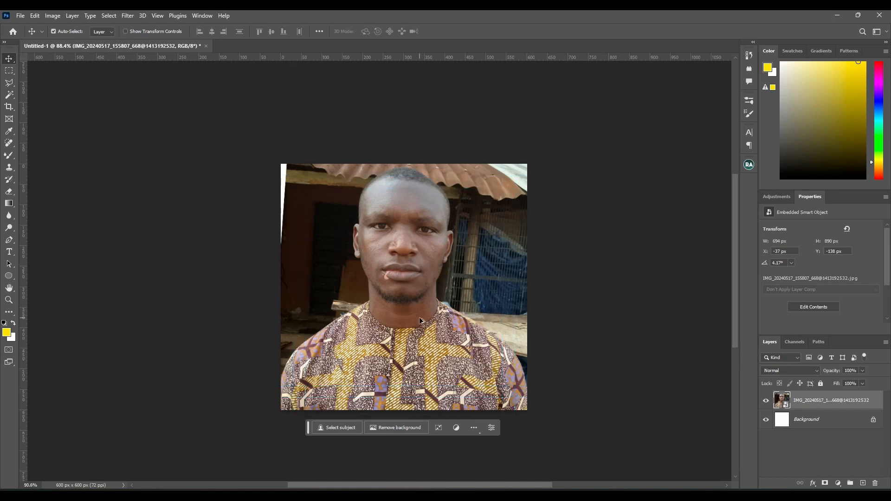
pyautogui.scroll(2, 419, 317)
pyautogui.scroll(1, 419, 317)
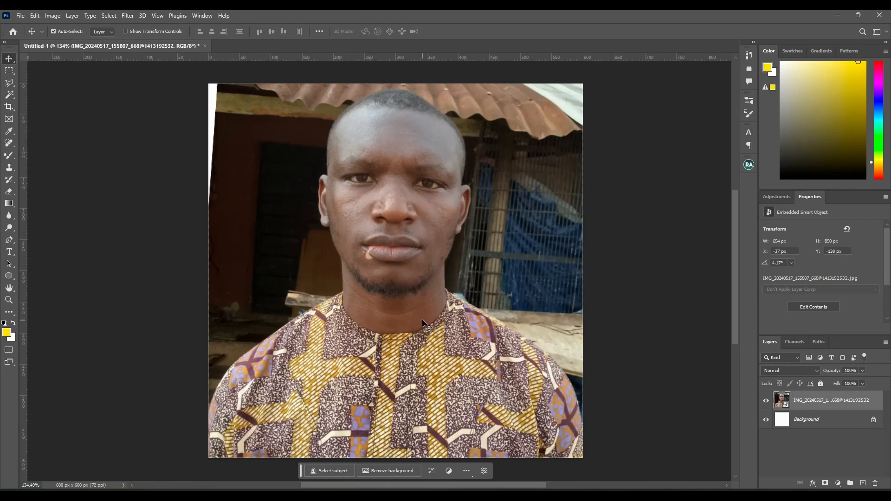
# - Compare the framing with and without guides and examine the face close up for blemishes
pyautogui.hotkey('ctrl', ';')
pyautogui.hotkey('ctrl', ';')
pyautogui.hotkey('ctrl', ';')
pyautogui.hotkey('ctrl', ';')
pyautogui.scroll(10, 373, 174)
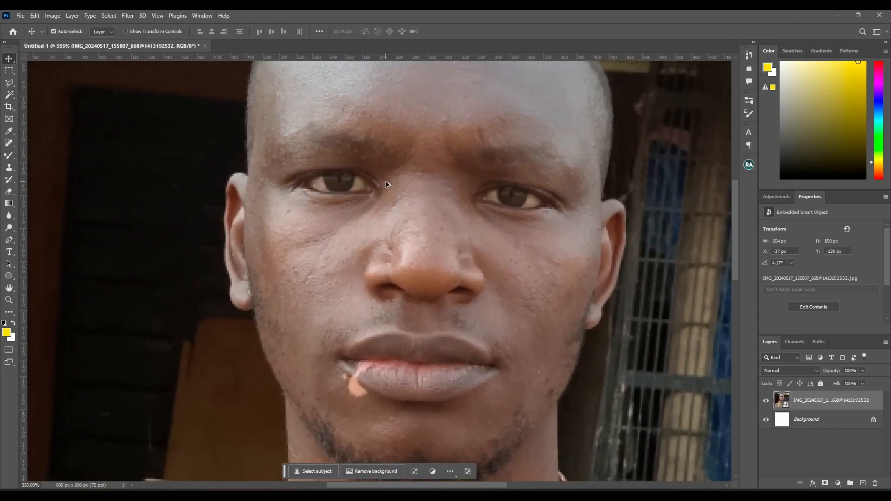
pyautogui.scroll(-8, 386, 182)
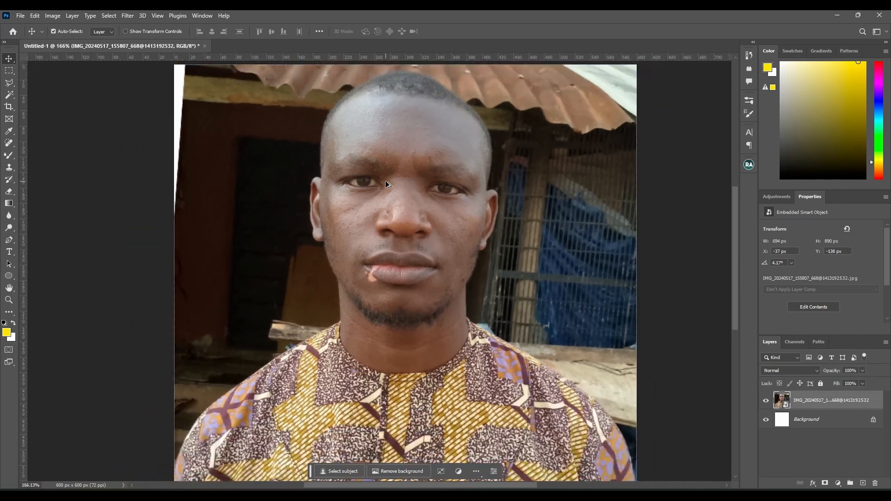
pyautogui.scroll(-3, 386, 184)
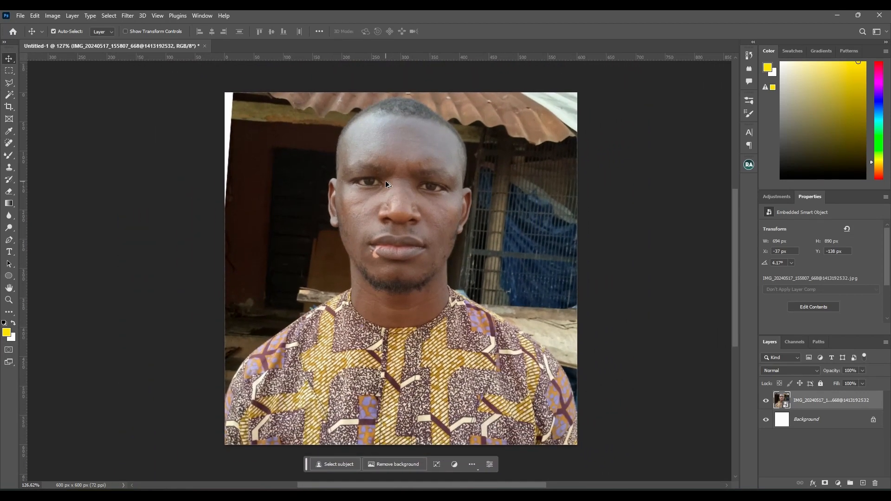
pyautogui.scroll(1, 385, 185)
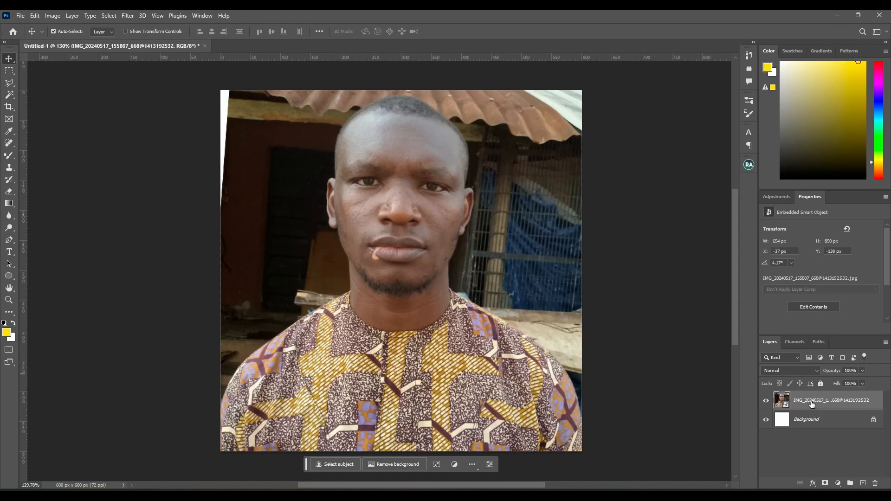
# - Duplicate the portrait layer and hide the original layer beneath the copy
pyautogui.hotkey('ctrl', 'j')
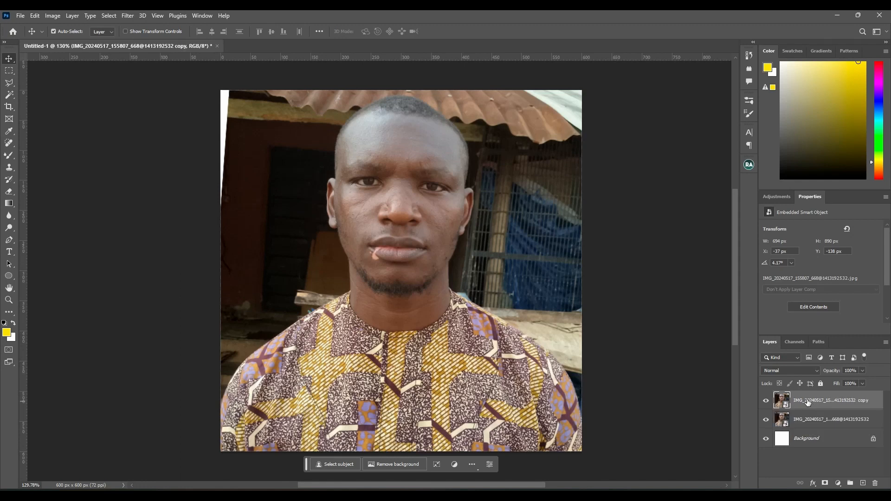
pyautogui.click(767, 421)
# - Select the background around the man on the copied layer by inverting a subject selection, and try to delete it
pyautogui.click(330, 465)
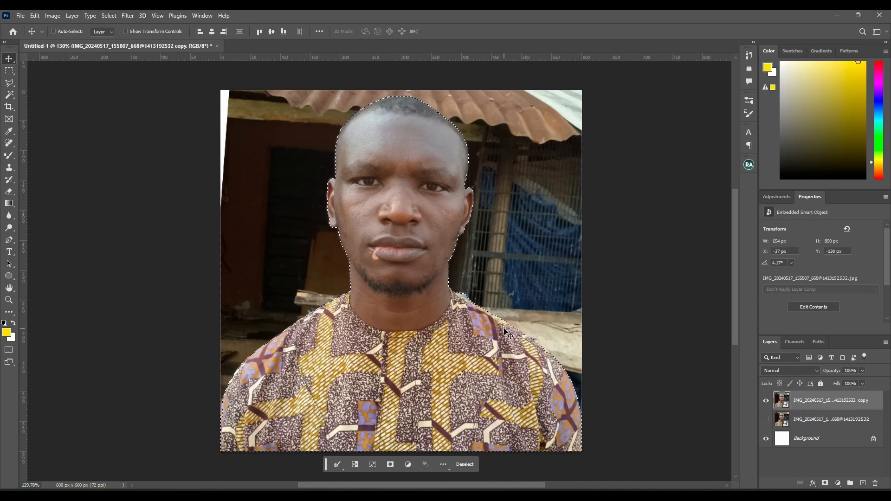
pyautogui.hotkey('ctrl', 'shift', 'i')
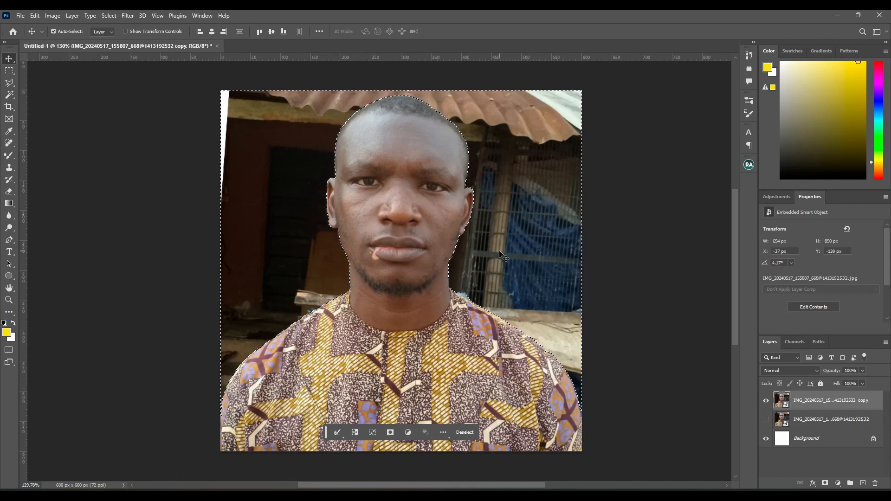
pyautogui.press('Delete')
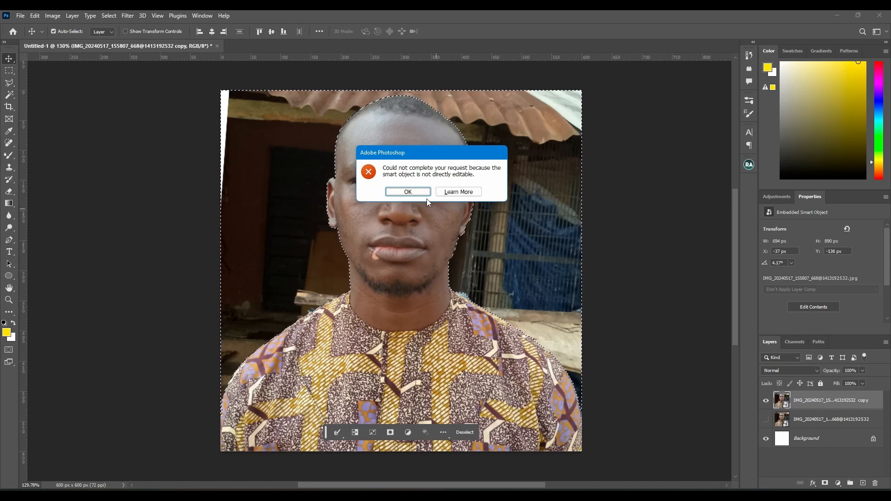
pyautogui.click(414, 192)
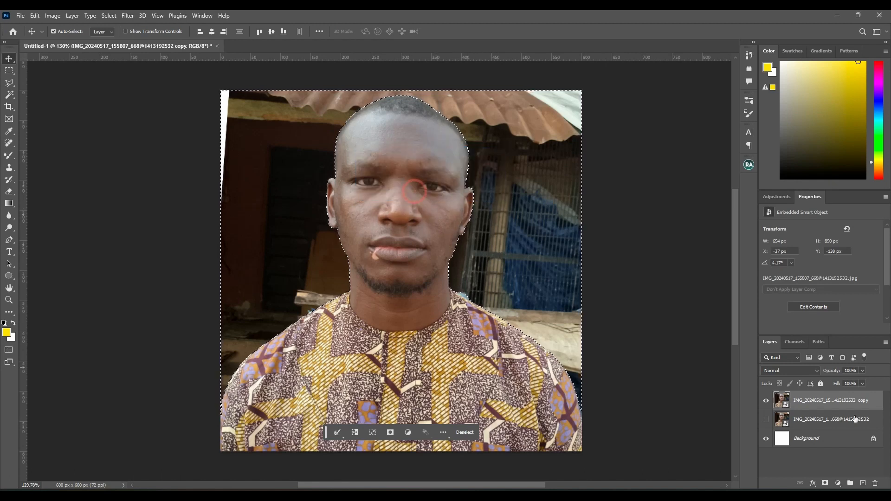
# - Rasterize the copied portrait layer, delete the selected background around the man, and clear the selection
pyautogui.rightClick(816, 402)
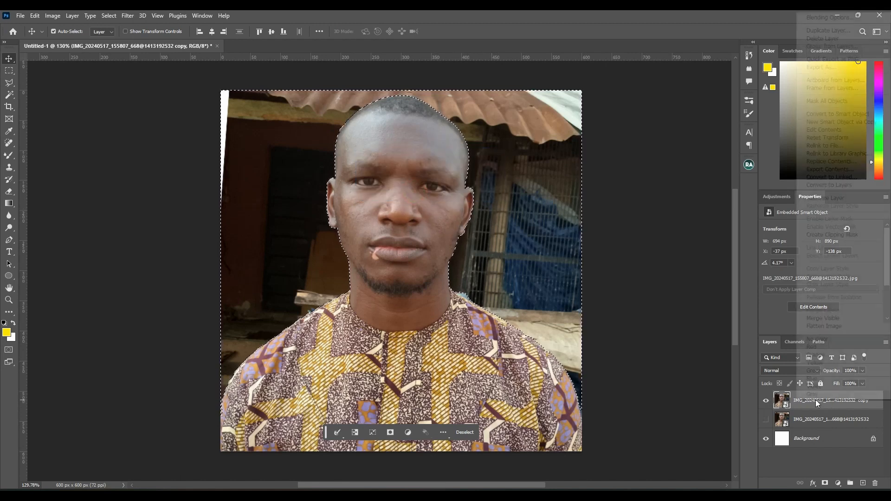
pyautogui.click(824, 198)
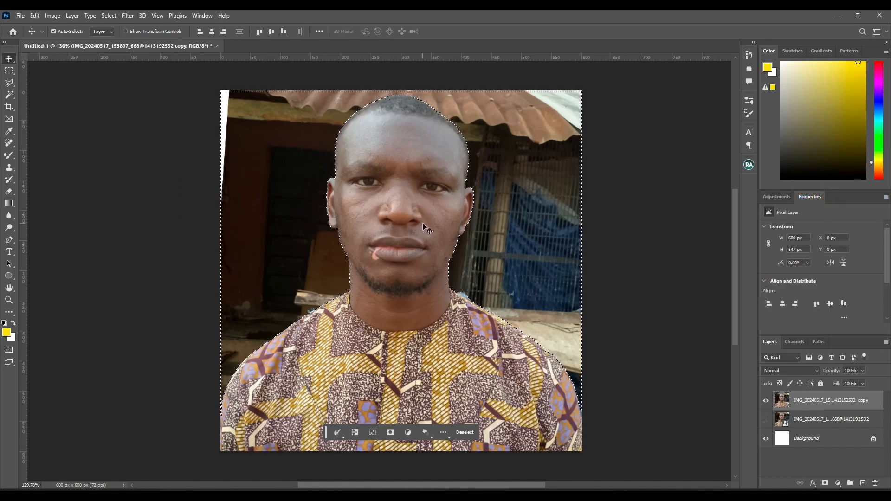
pyautogui.press('Delete')
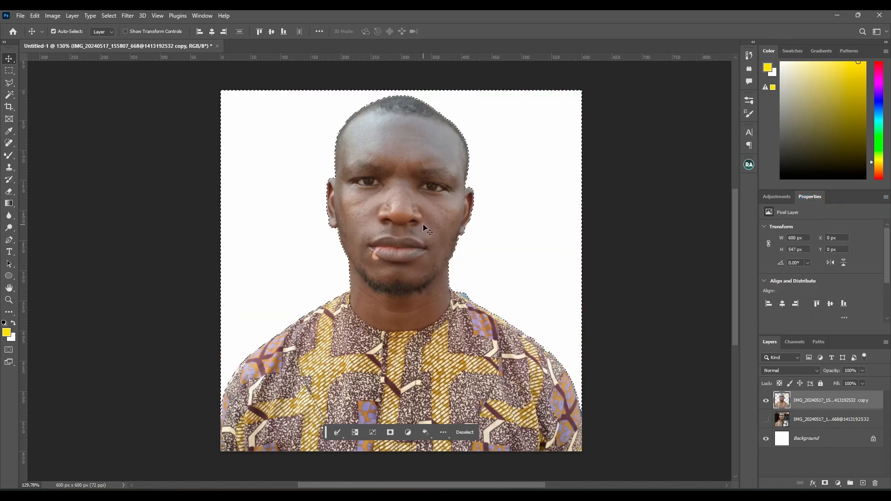
pyautogui.hotkey('ctrl', 'd')
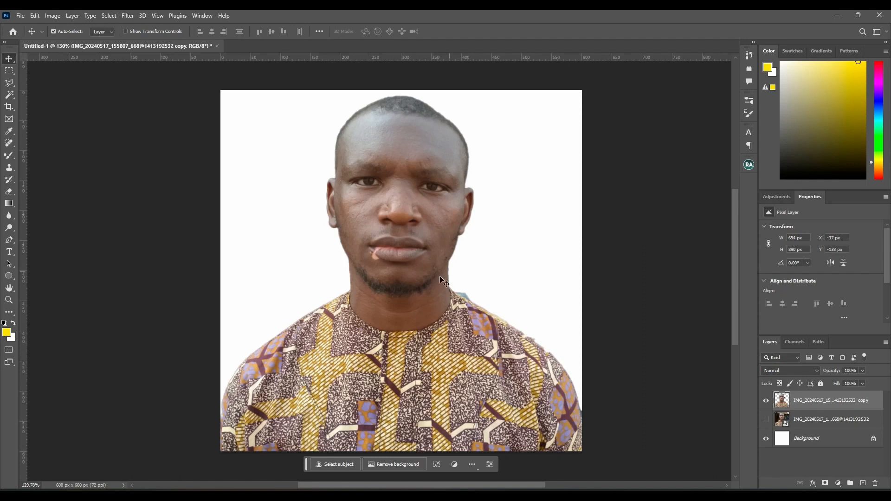
# - Outline the leftover blue background patch above the man's left shoulder near the collar with the Polygonal Lasso and delete it
pyautogui.scroll(10, 462, 328)
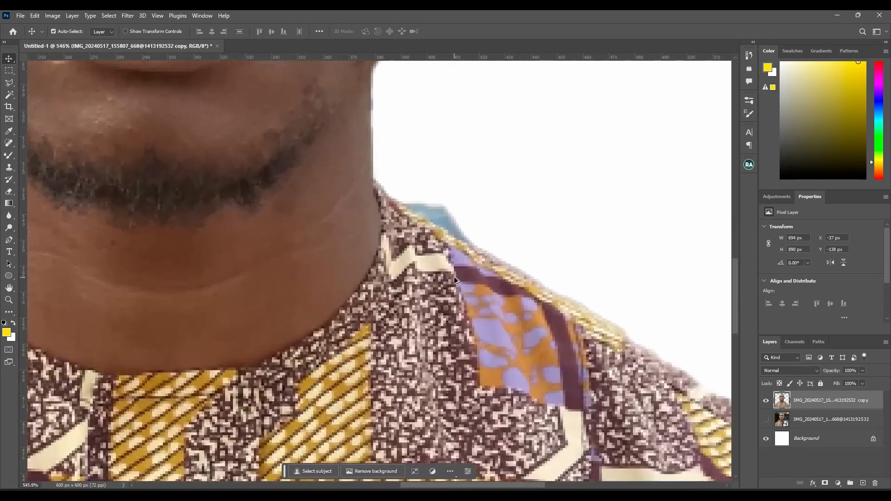
pyautogui.press('l')
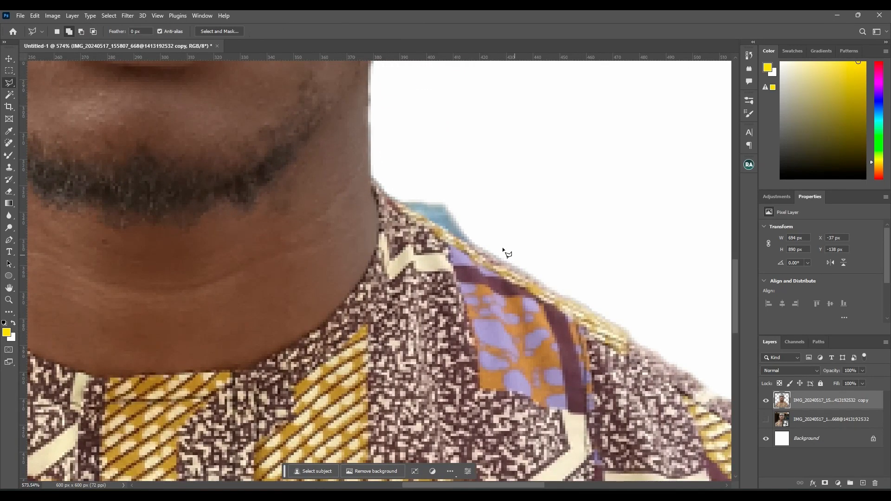
pyautogui.click(512, 264)
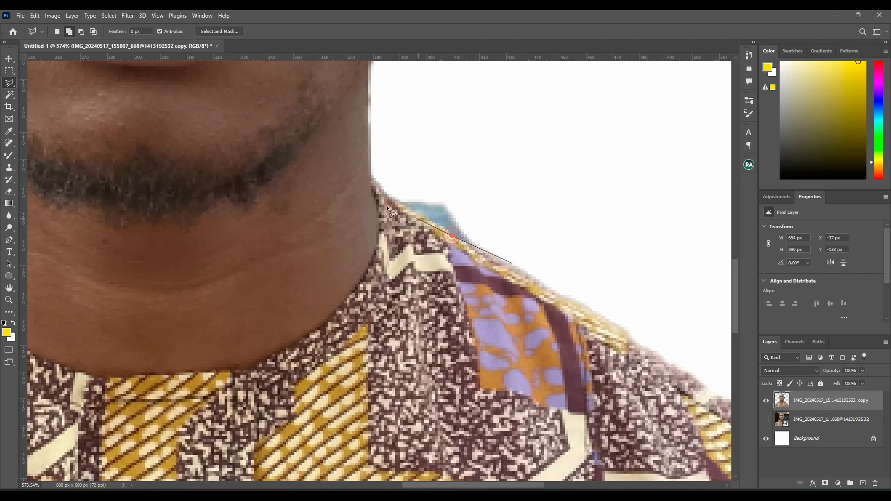
pyautogui.click(398, 204)
pyautogui.click(385, 190)
pyautogui.click(425, 146)
pyautogui.click(549, 172)
pyautogui.doubleClick(544, 227)
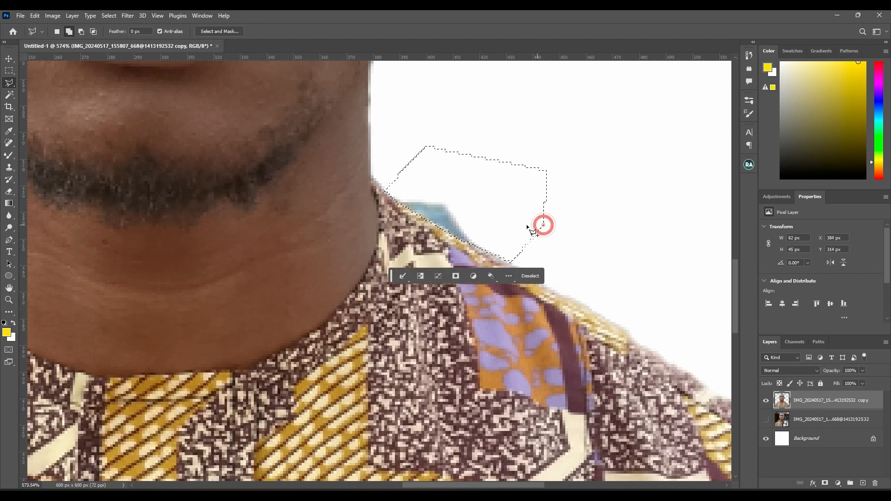
pyautogui.press('Delete')
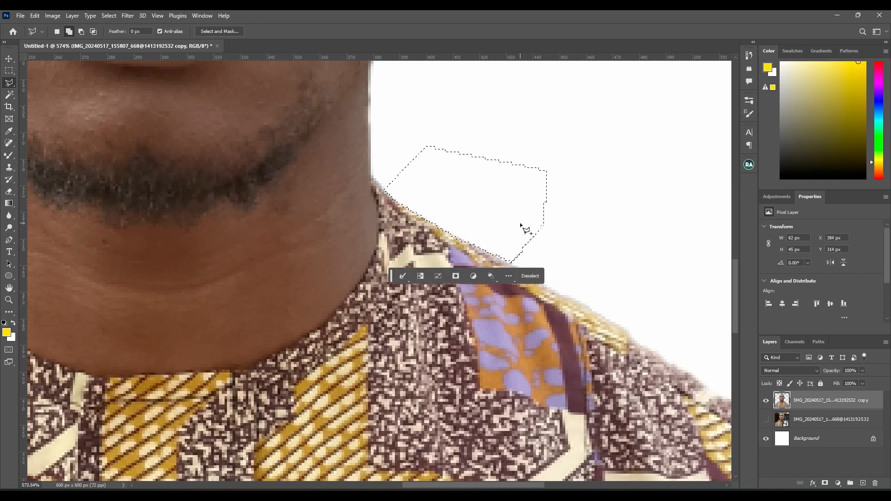
pyautogui.hotkey('ctrl', 'd')
pyautogui.press('v')
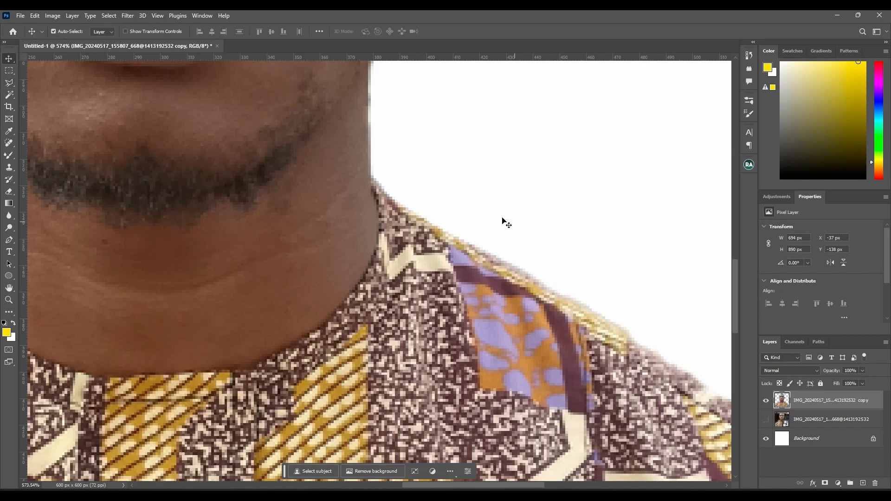
# - Outline the small dark blue remnant beside the left sleeve at the canvas edge with the Polygonal Lasso and remove it
pyautogui.scroll(-4, 514, 215)
pyautogui.scroll(-4, 515, 214)
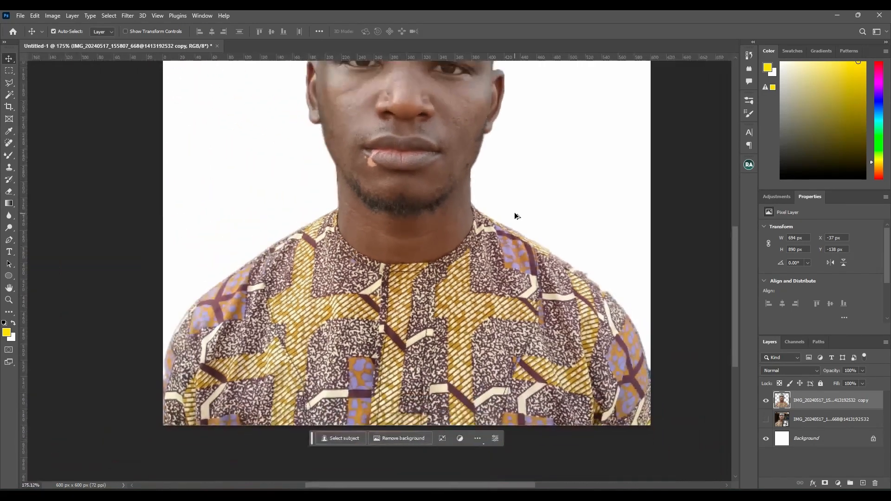
pyautogui.moveTo(446, 169); pyautogui.dragTo(410, 245)
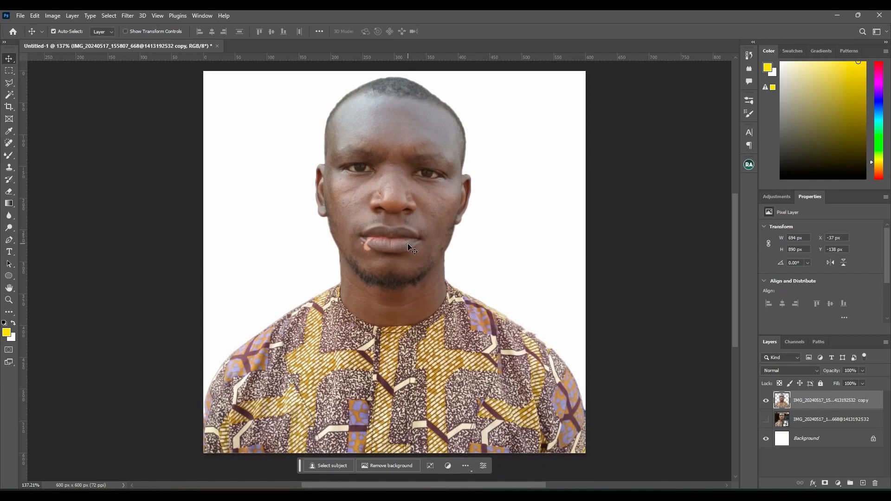
pyautogui.scroll(2, 600, 456)
pyautogui.scroll(3, 627, 445)
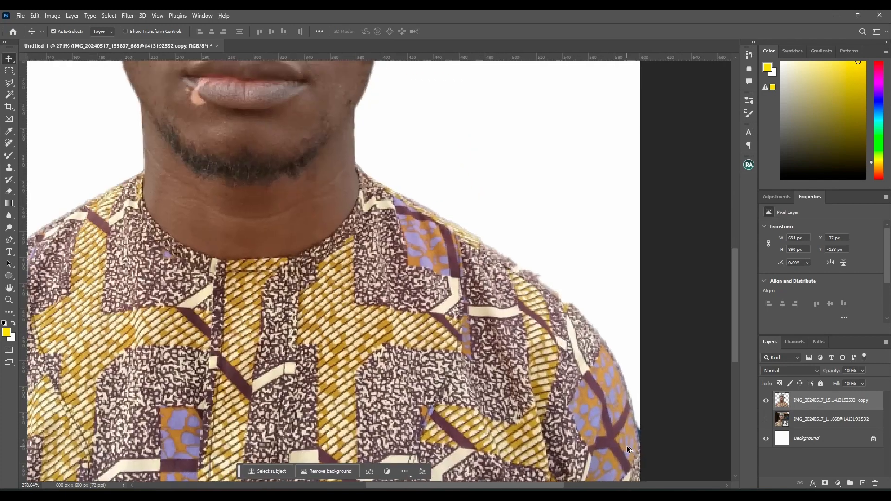
pyautogui.moveTo(663, 427); pyautogui.dragTo(617, 350)
pyautogui.scroll(3, 625, 384)
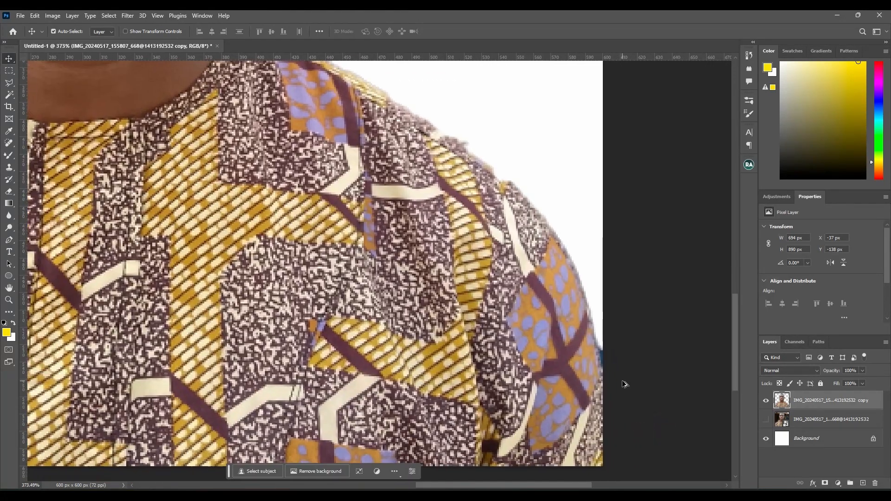
pyautogui.moveTo(664, 384); pyautogui.dragTo(539, 288)
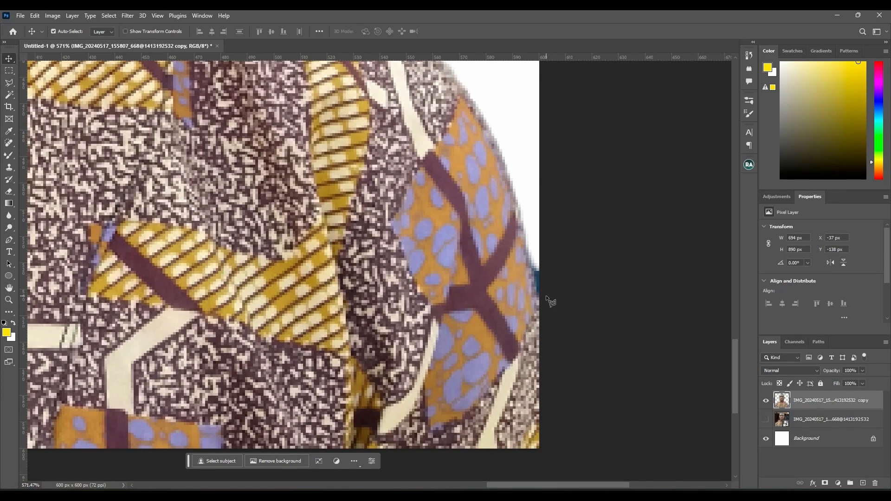
pyautogui.press('l')
pyautogui.click(525, 239)
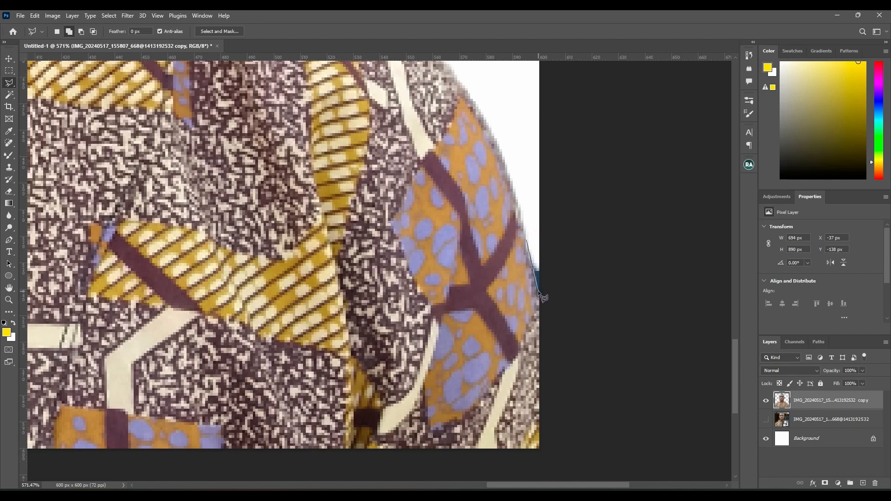
pyautogui.click(546, 313)
pyautogui.click(576, 324)
pyautogui.click(564, 242)
pyautogui.doubleClick(530, 210)
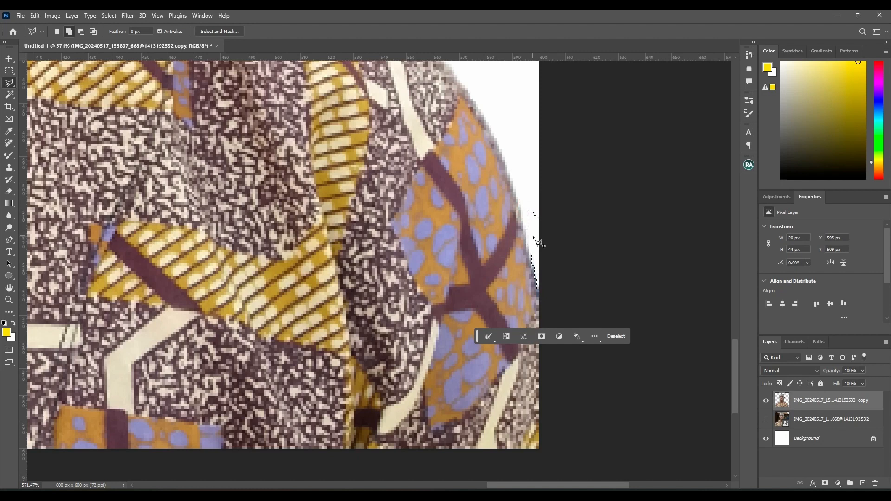
pyautogui.hotkey('ctrl', 'd')
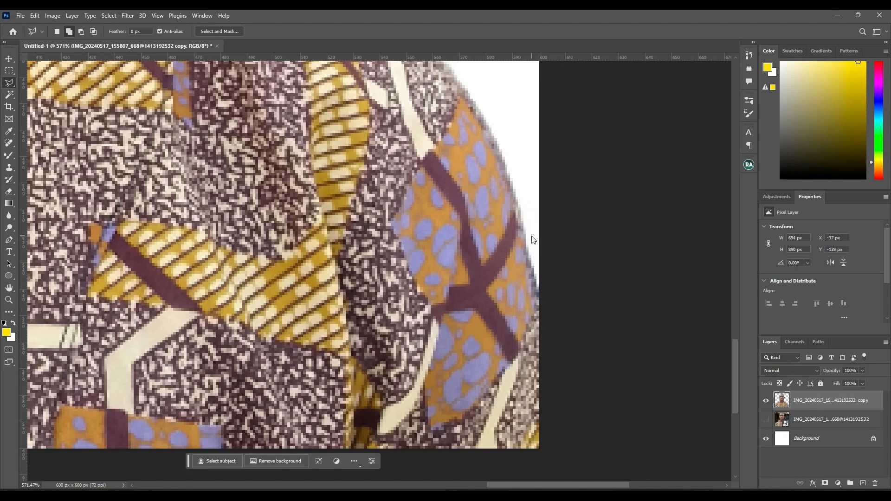
pyautogui.press('v')
# - Duplicate the cleaned cutout layer and hide the cutout layer beneath the new copy
pyautogui.scroll(-6, 548, 229)
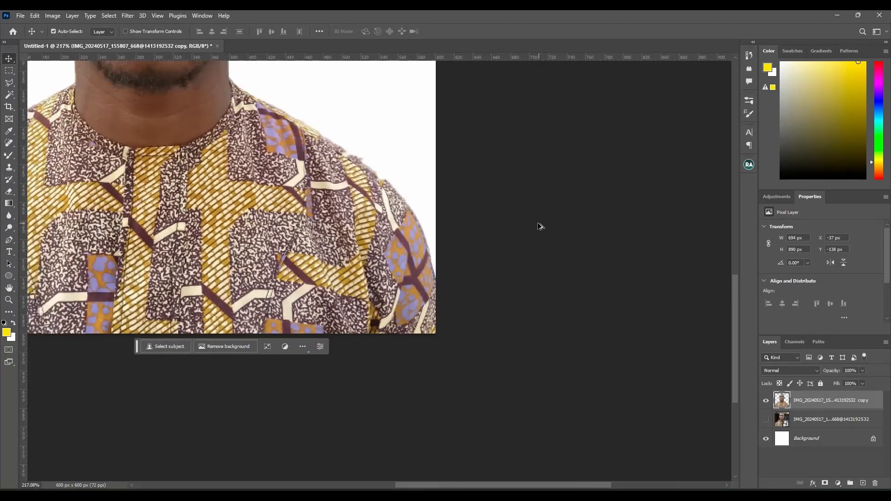
pyautogui.scroll(-3, 539, 226)
pyautogui.moveTo(321, 183); pyautogui.dragTo(502, 316)
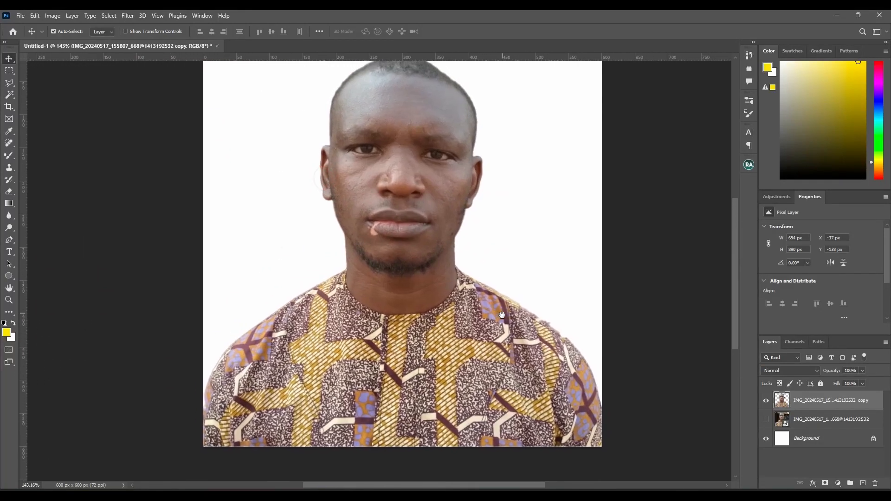
pyautogui.scroll(-1, 494, 302)
pyautogui.moveTo(425, 242); pyautogui.dragTo(420, 253)
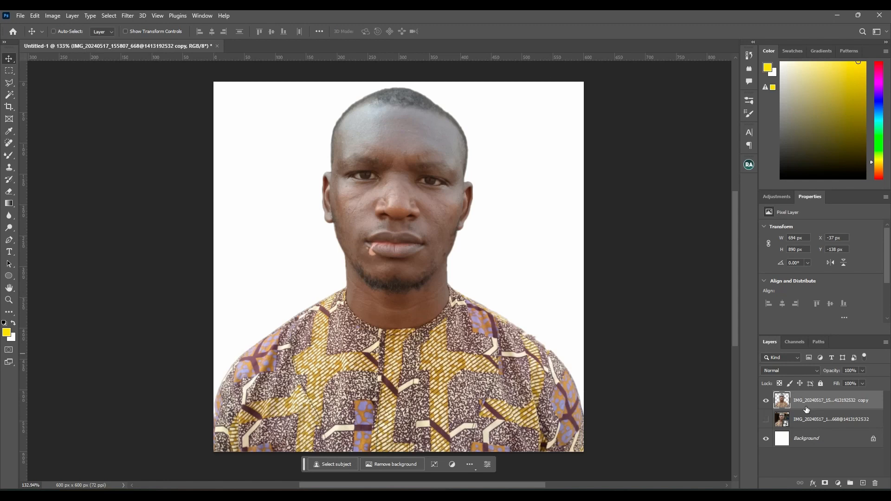
pyautogui.hotkey('ctrl', 'j')
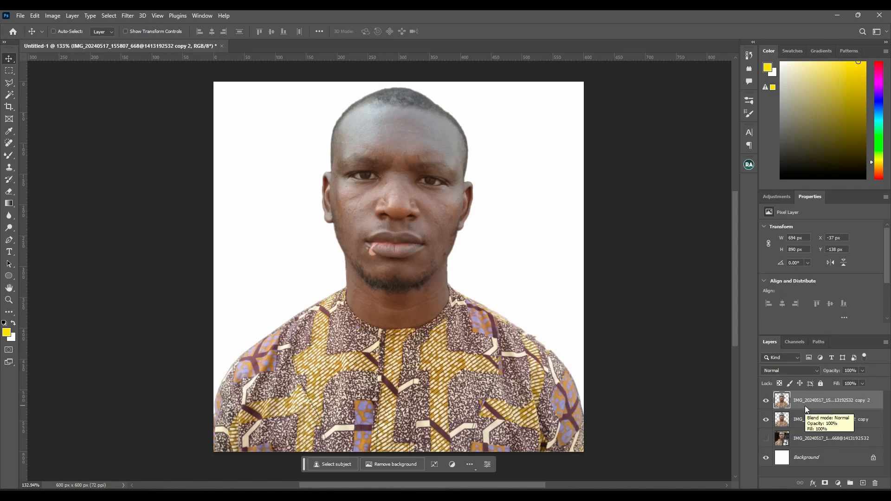
pyautogui.click(767, 421)
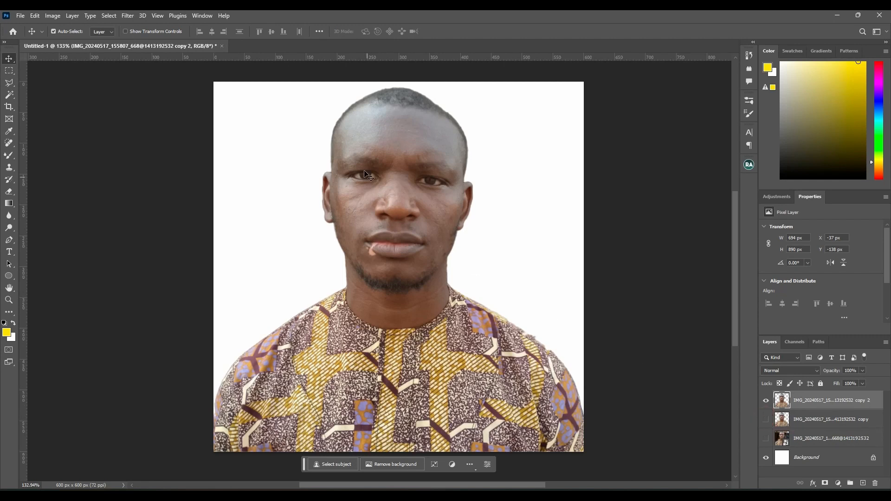
# - Open the Camera Raw filter on the top portrait copy and frame the face in its preview
pyautogui.scroll(5, 340, 193)
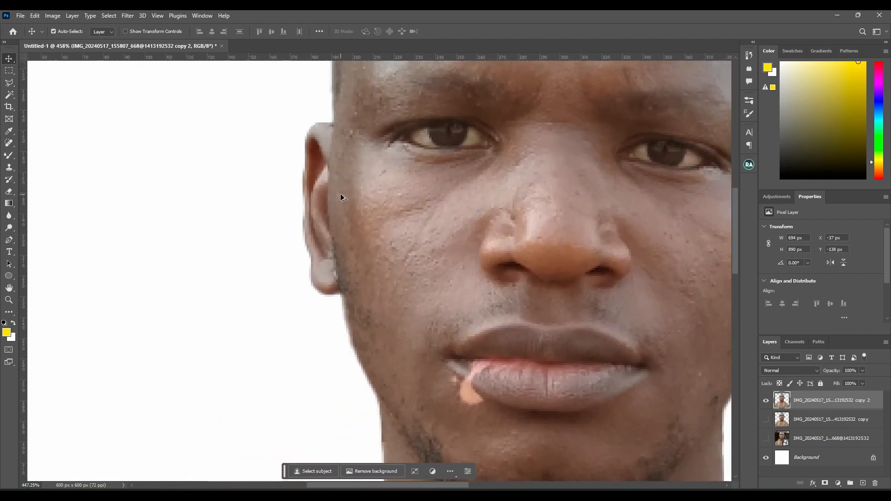
pyautogui.scroll(-2, 341, 194)
pyautogui.scroll(-3, 339, 198)
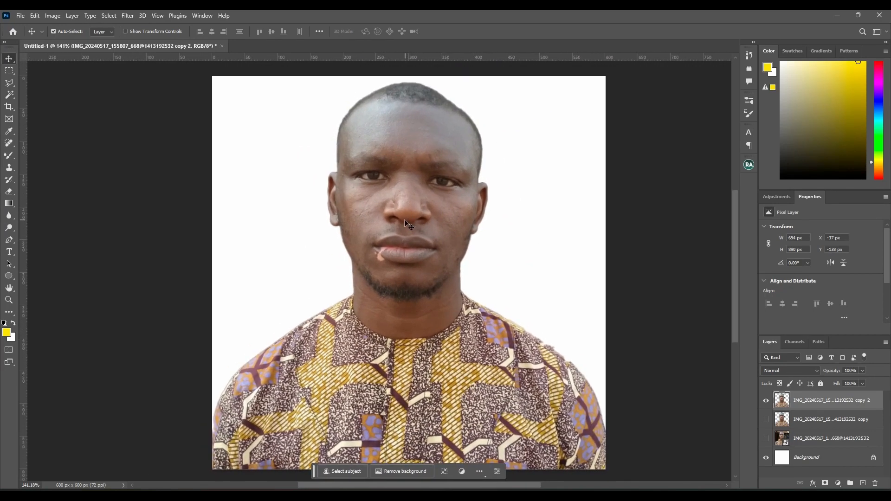
pyautogui.click(126, 16)
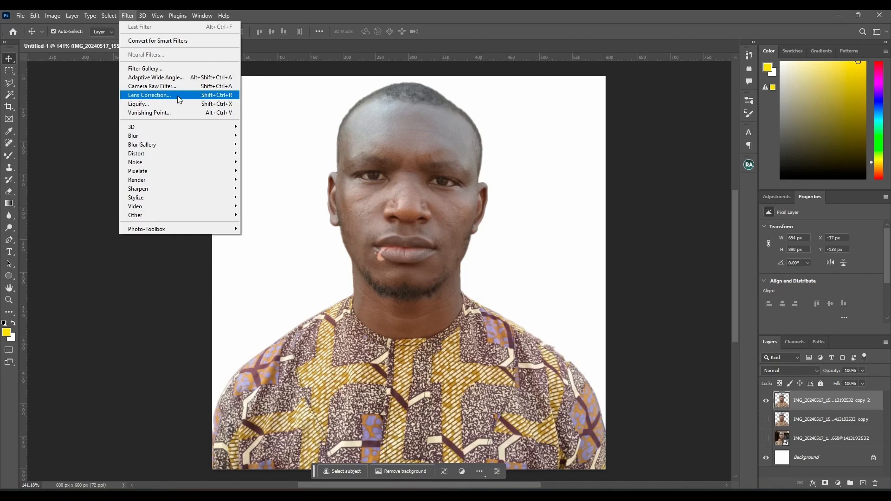
pyautogui.click(148, 86)
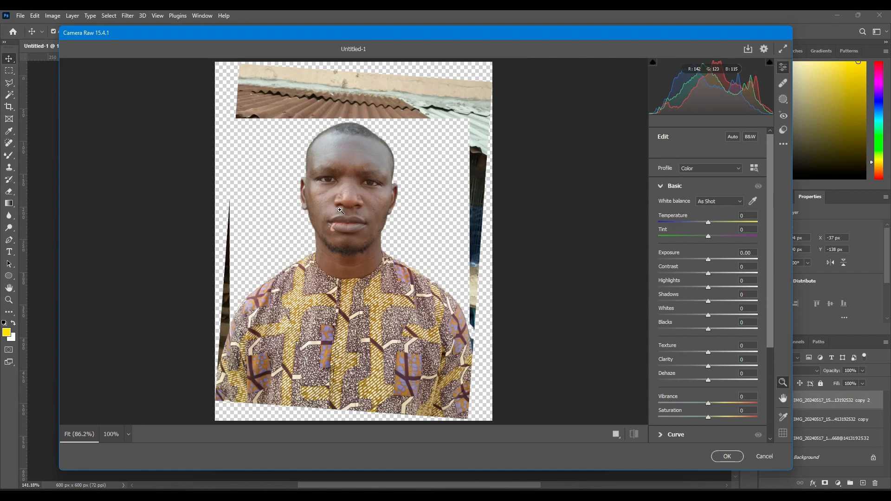
pyautogui.moveTo(340, 211); pyautogui.dragTo(391, 218)
pyautogui.press('space')
pyautogui.moveTo(378, 183); pyautogui.dragTo(375, 212)
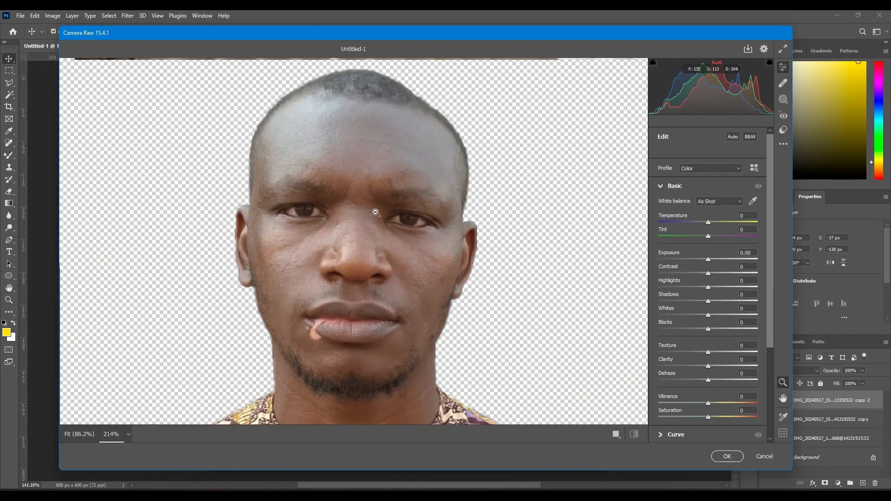
pyautogui.keyDown('alt'); pyautogui.click(376, 213); pyautogui.keyUp('alt')
pyautogui.press('space')
pyautogui.moveTo(358, 242); pyautogui.dragTo(360, 218)
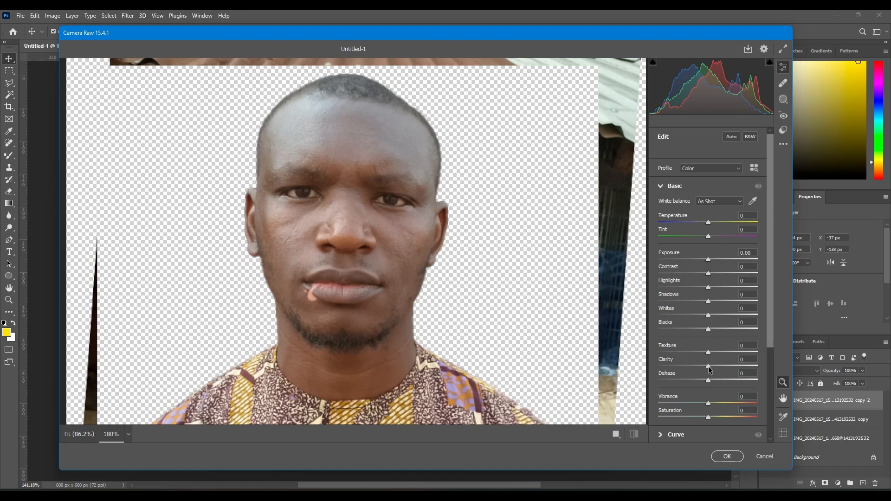
# - Try Clarity at +61 and Dehaze at +44 in turn on the portrait, resetting each to 0
pyautogui.moveTo(709, 366); pyautogui.dragTo(737, 369)
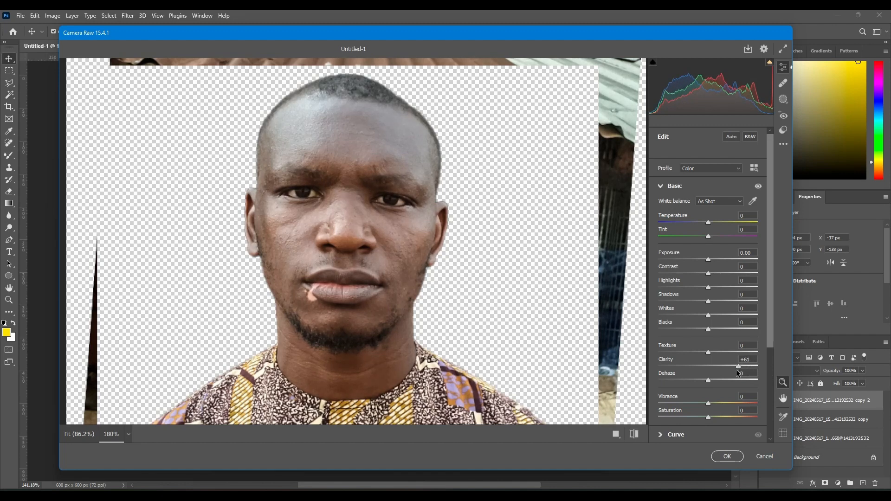
pyautogui.doubleClick(738, 370)
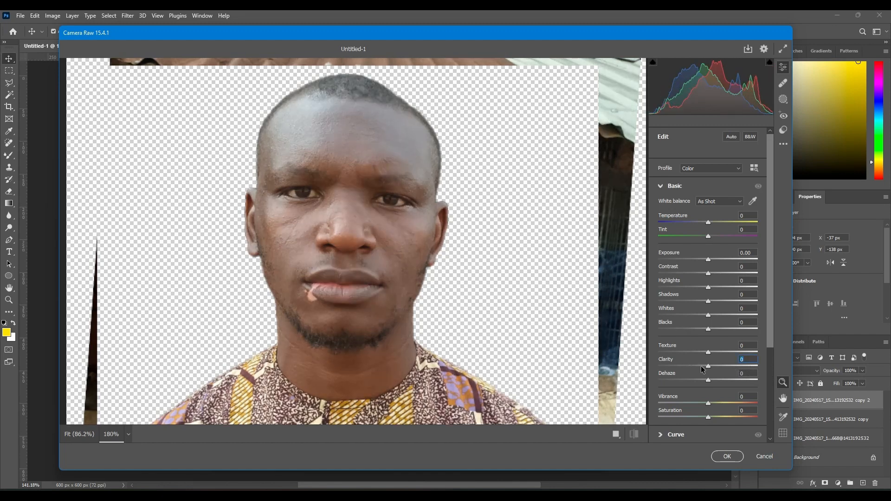
pyautogui.moveTo(728, 381); pyautogui.dragTo(731, 384)
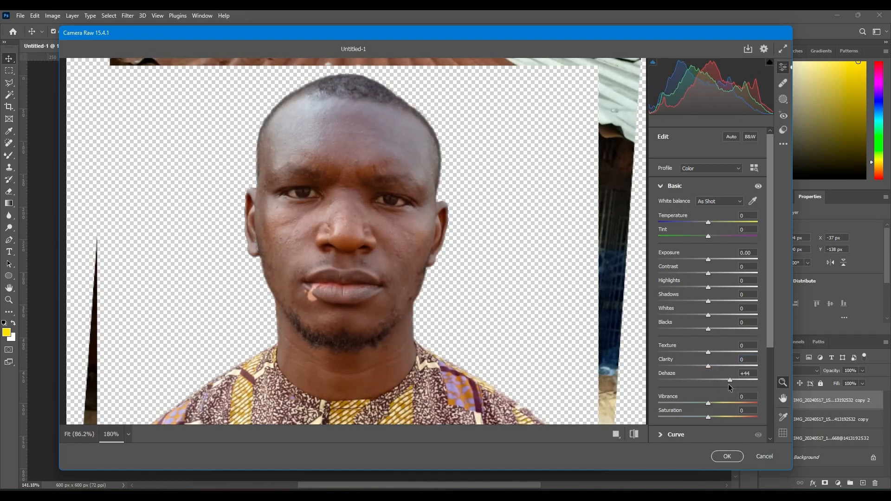
pyautogui.doubleClick(725, 382)
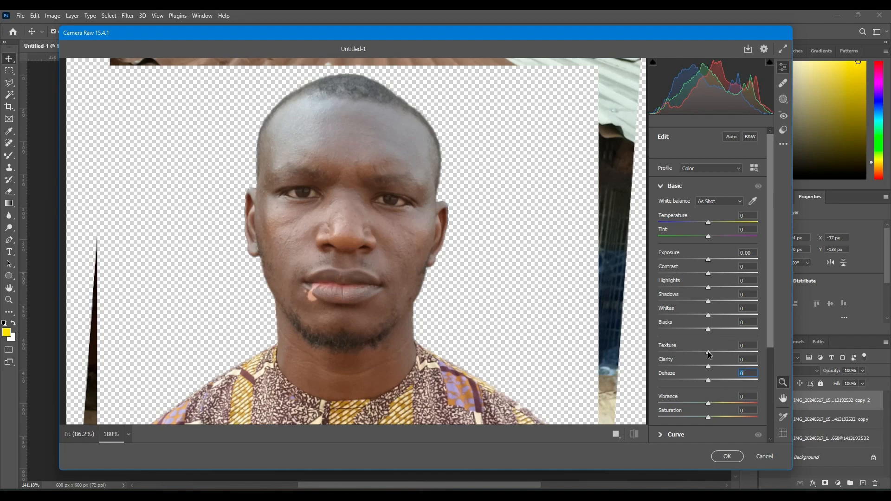
# - Set the portrait's Texture to +45 and its Clarity to +12
pyautogui.moveTo(709, 354); pyautogui.dragTo(741, 354)
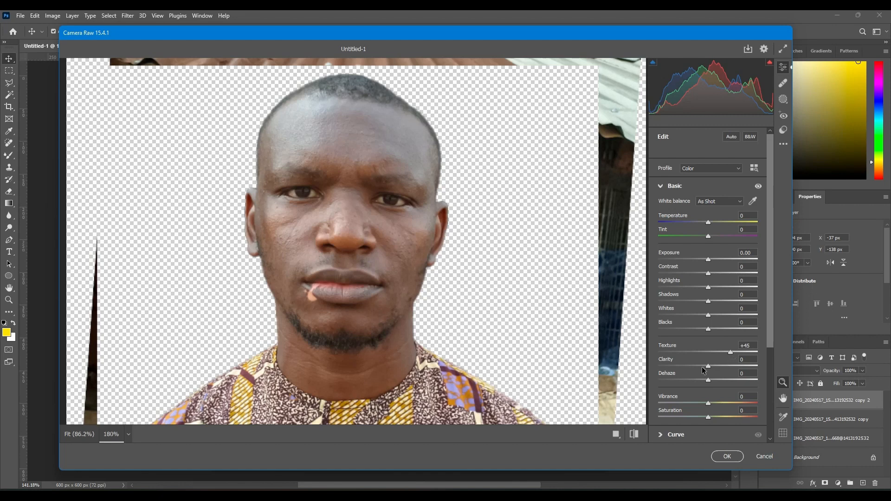
pyautogui.moveTo(709, 369); pyautogui.dragTo(717, 368)
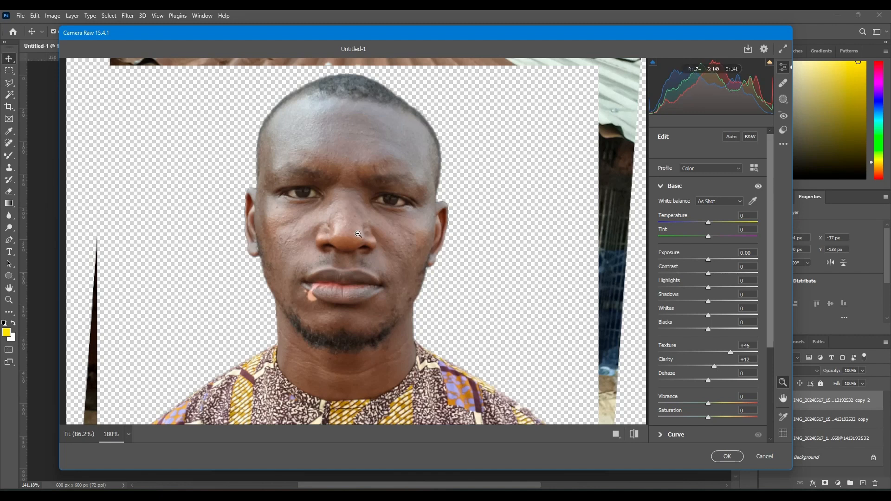
# - Compare the enlarged face with the Basic adjustments switched off and on in the Camera Raw preview
pyautogui.press('alt')
pyautogui.moveTo(354, 232); pyautogui.dragTo(389, 233)
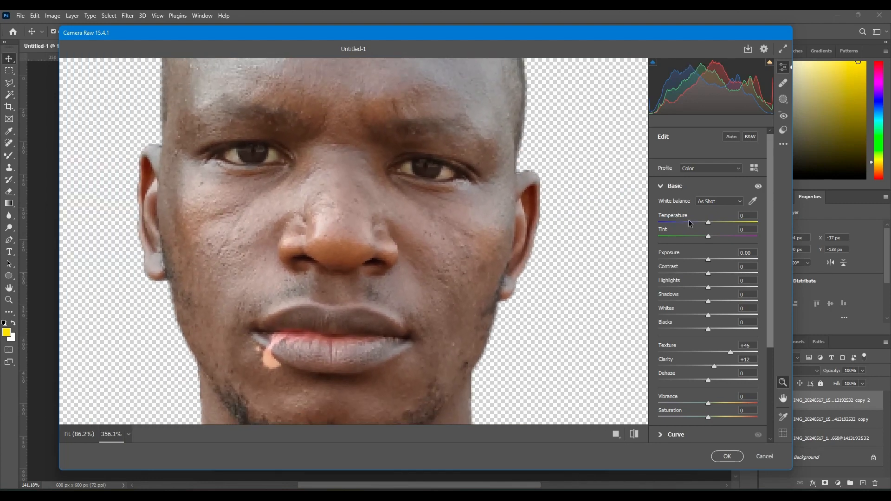
pyautogui.click(759, 187)
pyautogui.click(759, 186)
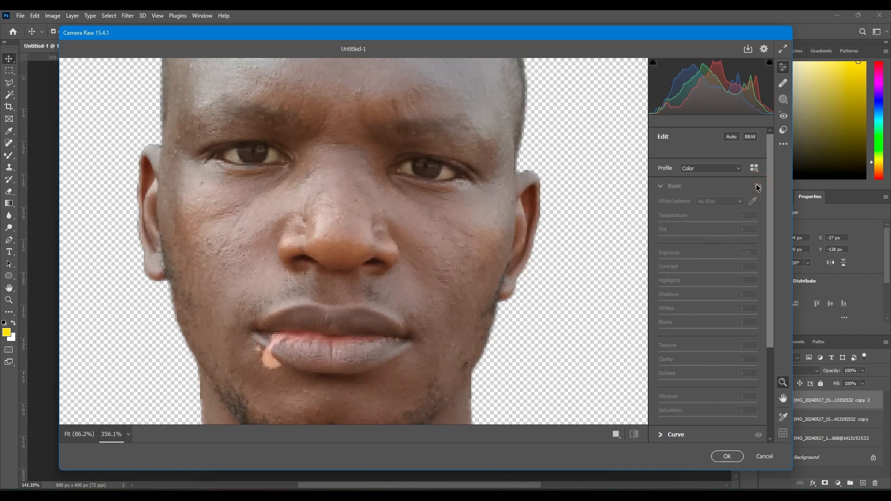
pyautogui.click(759, 187)
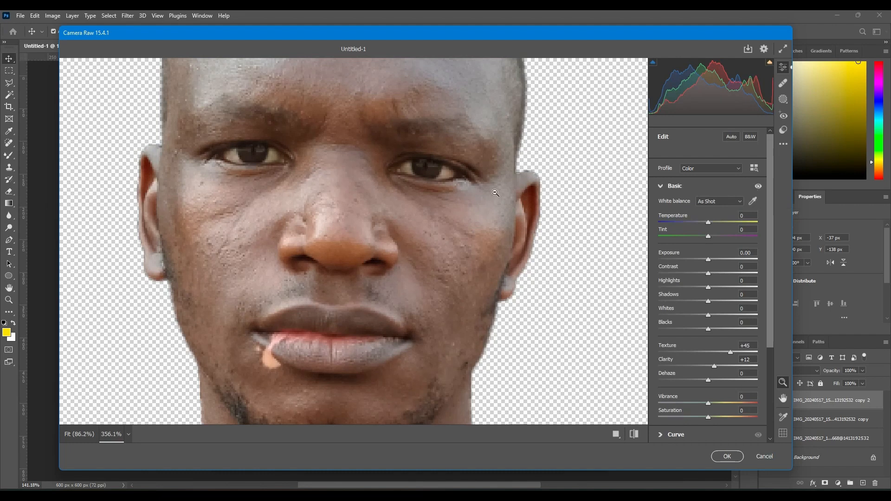
# - Check the portrait at several magnifications and apply the Camera Raw adjustments to the layer
pyautogui.moveTo(424, 215); pyautogui.dragTo(394, 204)
pyautogui.press('space')
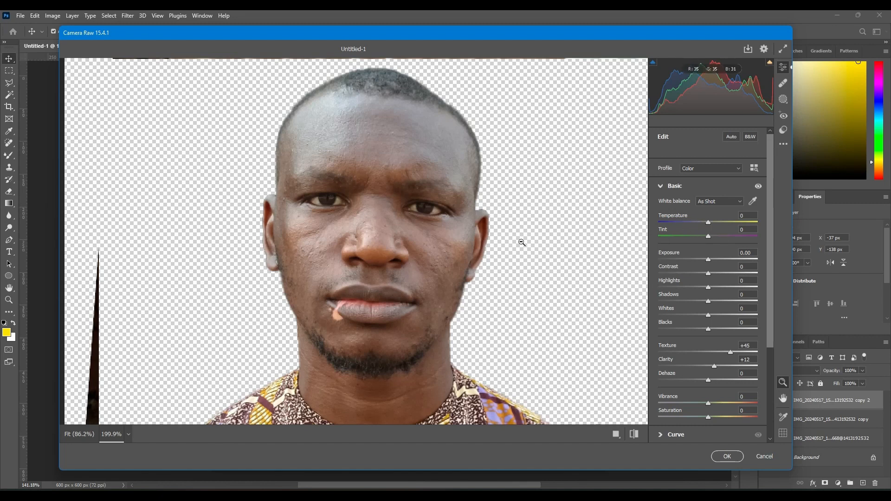
pyautogui.scroll(2, 442, 232)
pyautogui.scroll(-2, 441, 232)
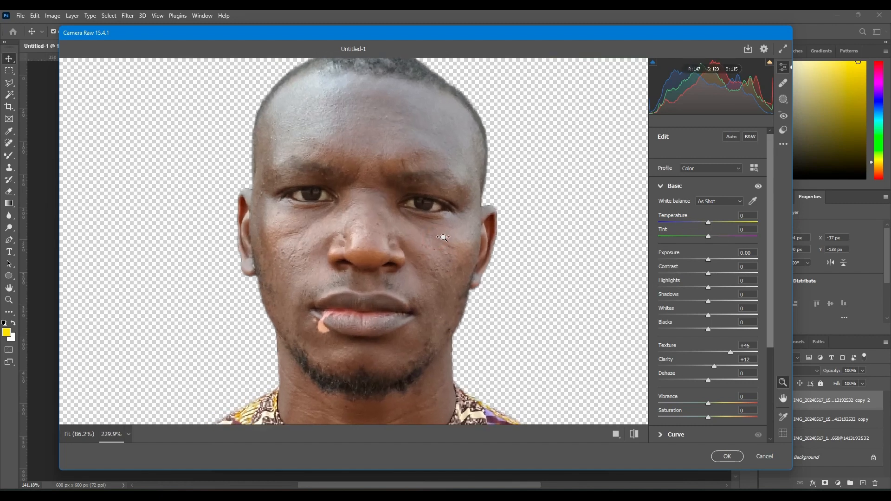
pyautogui.scroll(-6, 432, 236)
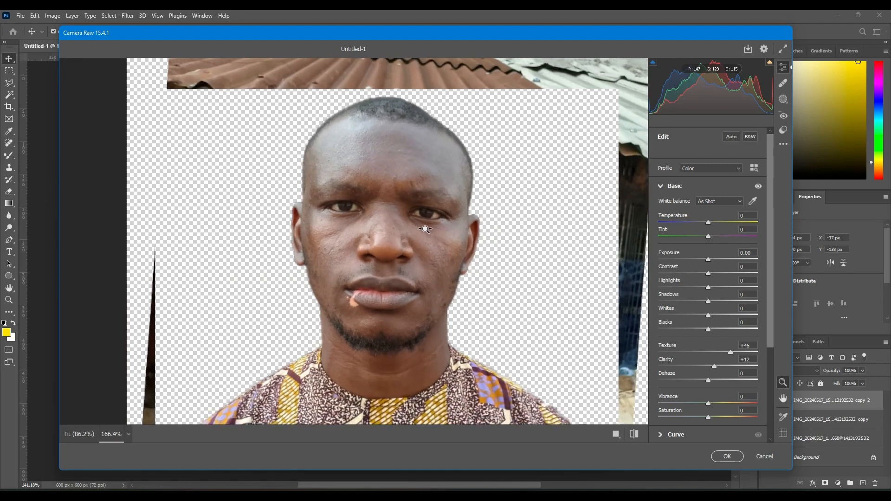
pyautogui.scroll(5, 396, 214)
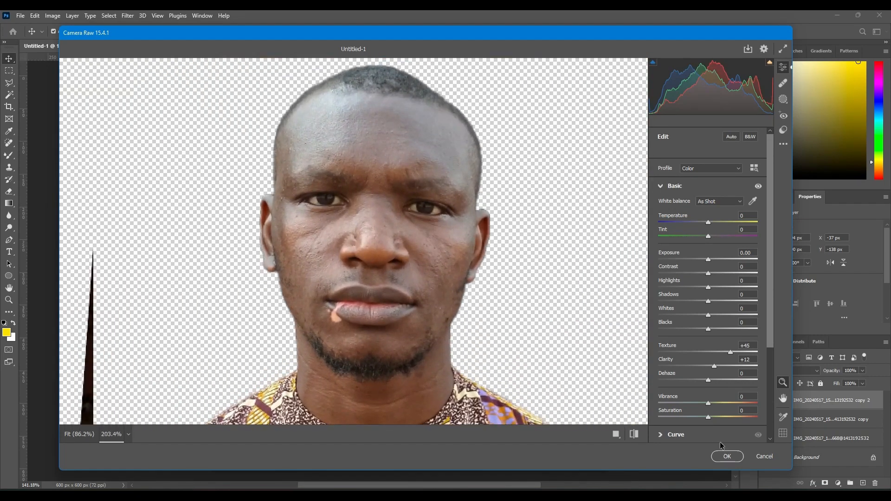
pyautogui.click(727, 457)
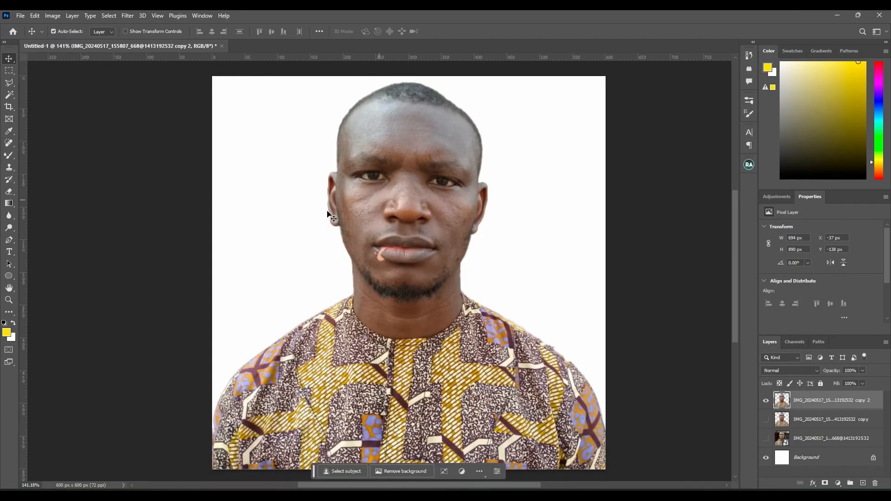
# - Compare the filtered portrait with the unfiltered copy beneath by toggling the top layer's visibility, leaving only the filtered copy showing
pyautogui.click(765, 402)
pyautogui.click(765, 402)
pyautogui.click(766, 403)
pyautogui.click(766, 402)
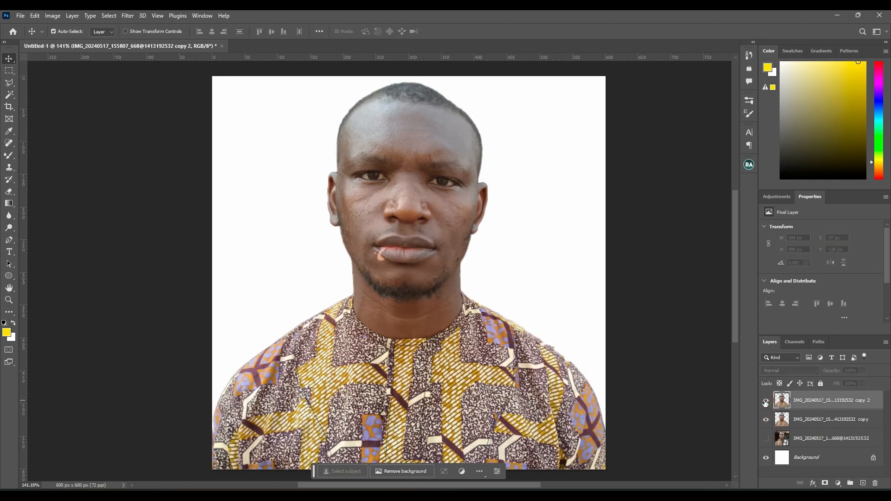
pyautogui.click(765, 402)
pyautogui.click(765, 403)
pyautogui.click(766, 402)
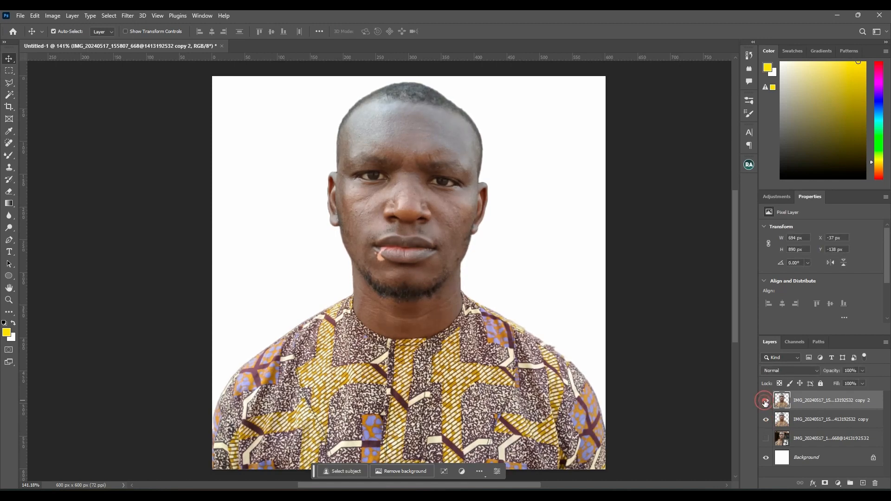
pyautogui.click(765, 403)
pyautogui.click(765, 403)
pyautogui.click(766, 418)
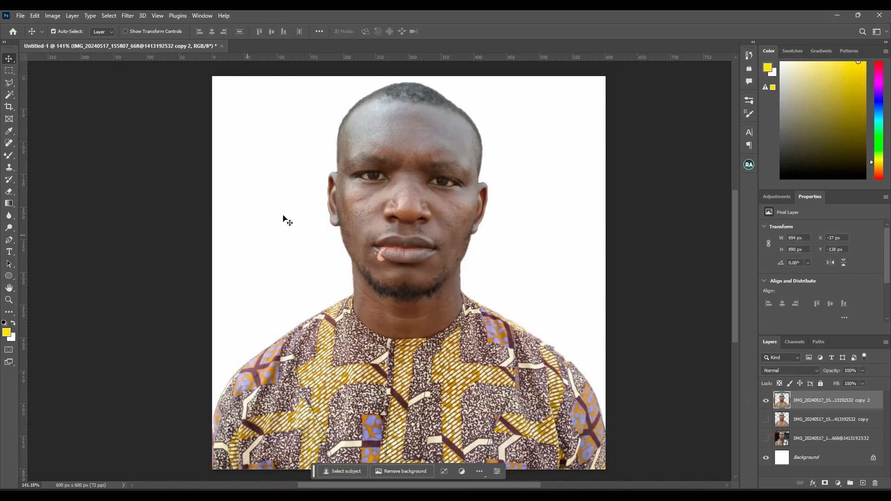
# - Try a 70 px Spot Healing Brush dab on the centre of the forehead and undo it
pyautogui.scroll(5, 398, 214)
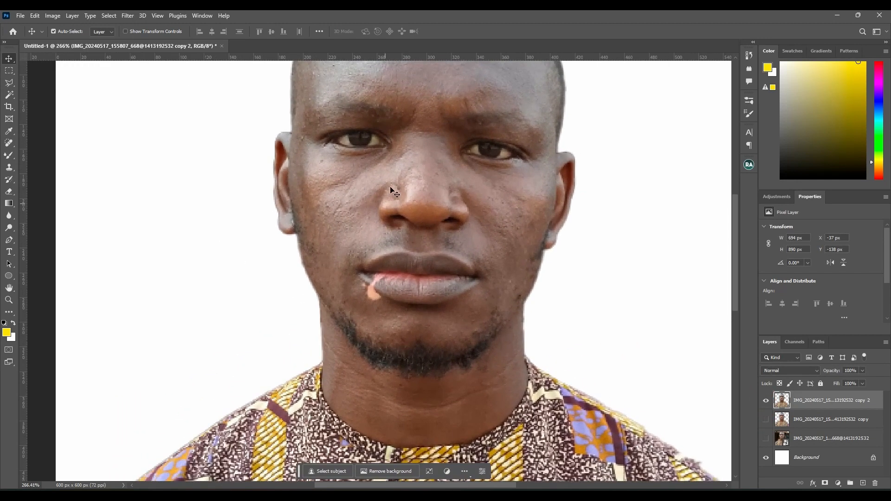
pyautogui.moveTo(366, 240); pyautogui.dragTo(362, 260)
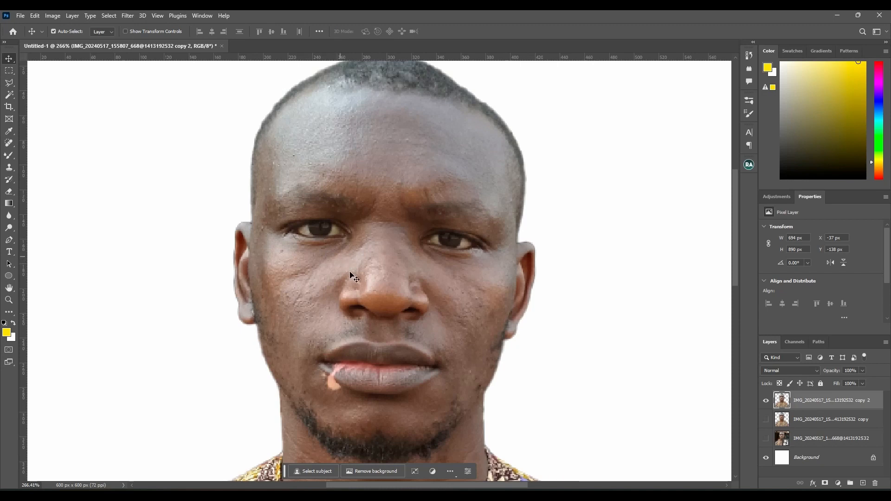
pyautogui.press('j')
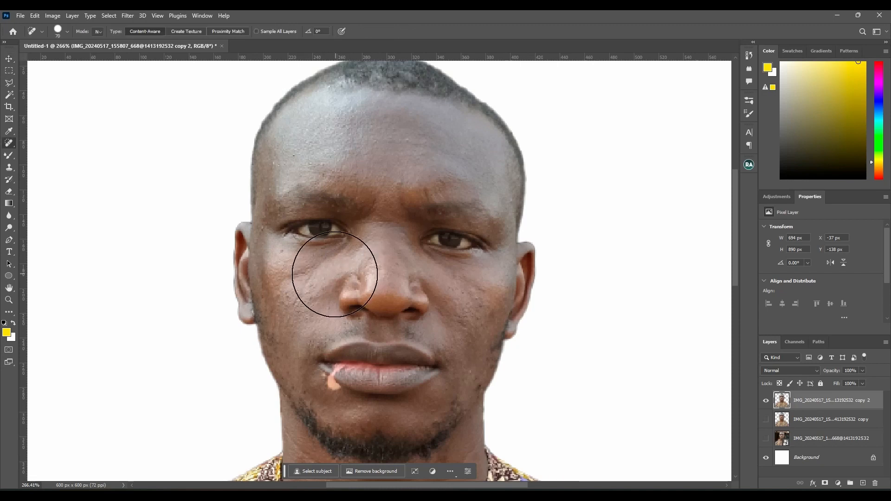
pyautogui.click(384, 140)
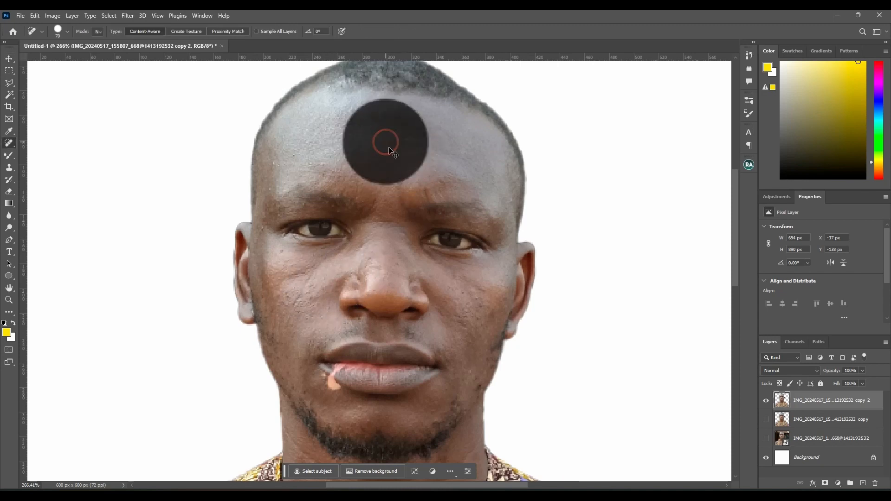
pyautogui.press('v')
pyautogui.hotkey('ctrl', 'z')
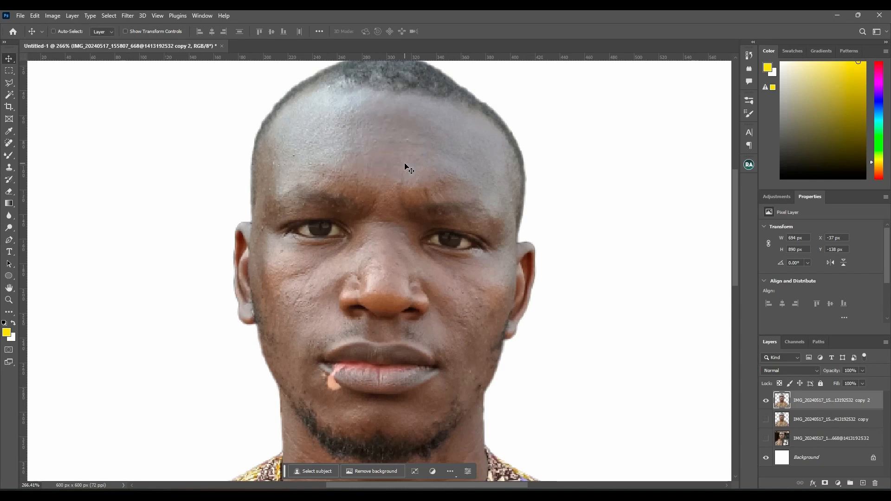
# - Heal the small blemishes on the central forehead with the Spot Healing Brush reduced to 10–15 px
pyautogui.press('j')
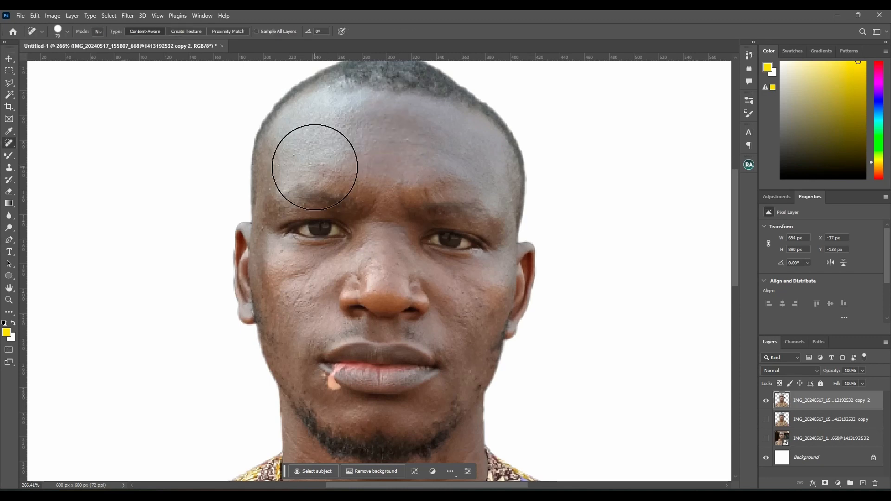
pyautogui.rightClick(10, 146)
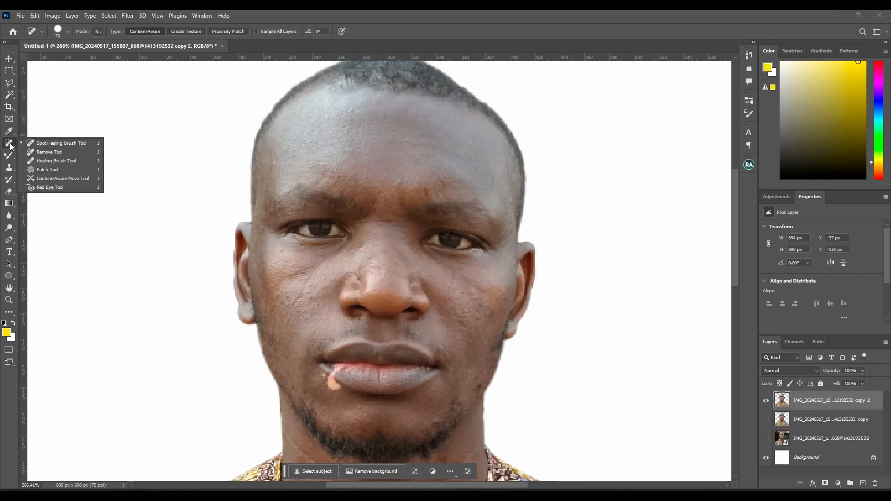
pyautogui.click(51, 145)
pyautogui.press('[')
pyautogui.press('[')
pyautogui.press('[')
pyautogui.press('[')
pyautogui.press('[')
pyautogui.press('[')
pyautogui.press('[')
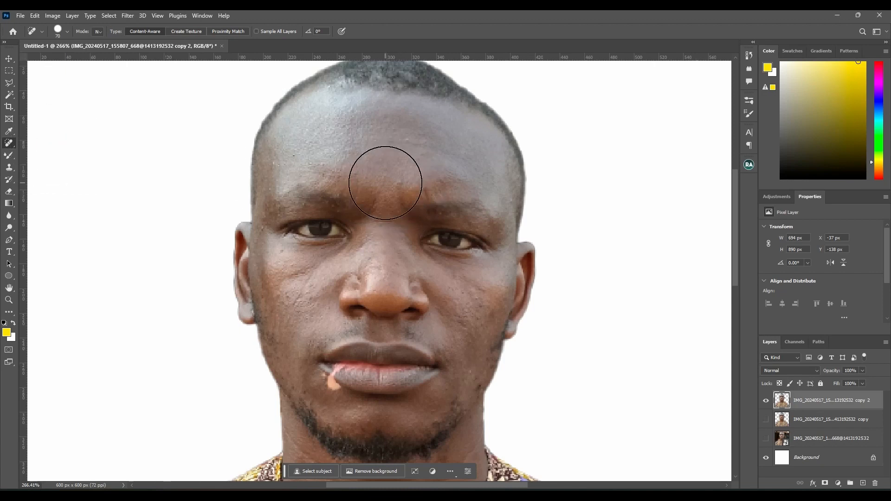
pyautogui.press('[')
pyautogui.press('[')
pyautogui.press('[')
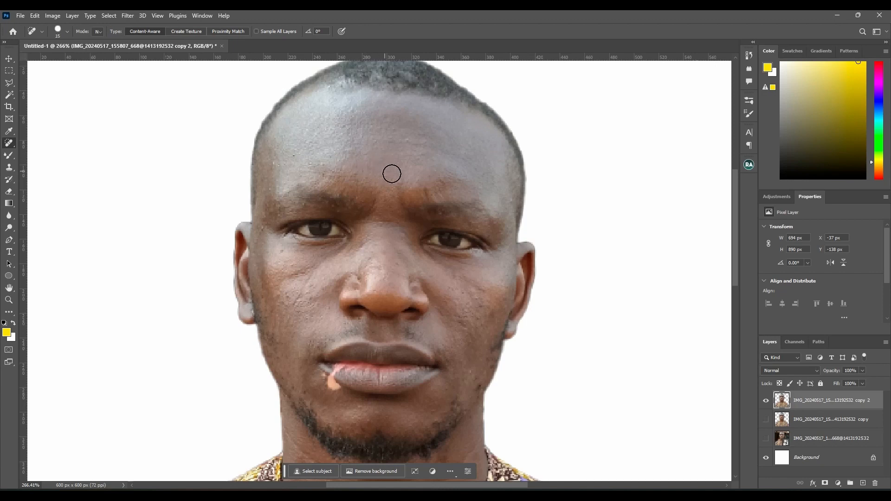
pyautogui.click(398, 180)
pyautogui.click(386, 175)
pyautogui.click(407, 140)
pyautogui.click(393, 138)
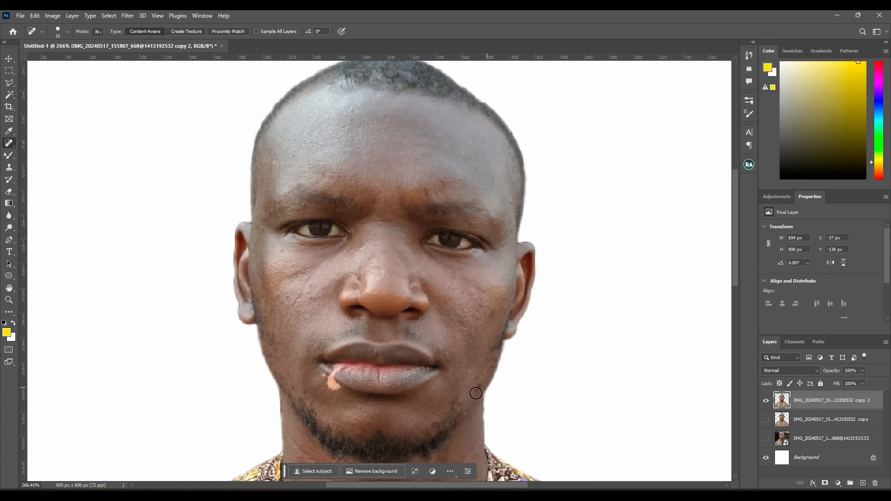
# - Heal the small spots on the jaw, the chin, beside the mouth corner and along the edge of the cheek
pyautogui.click(469, 372)
pyautogui.click(456, 402)
pyautogui.click(322, 377)
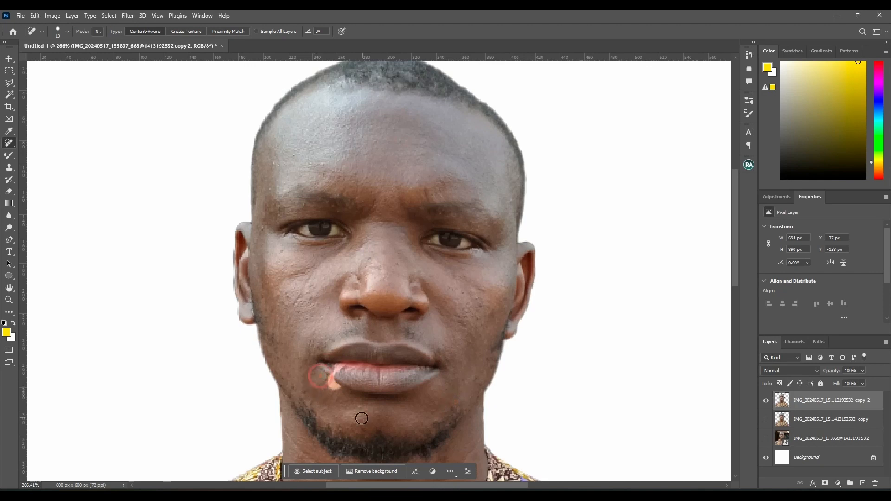
pyautogui.click(277, 340)
# - Heal the small spots around both eyebrows and on the temple with the 10 px Spot Healing Brush
pyautogui.click(334, 207)
pyautogui.click(304, 205)
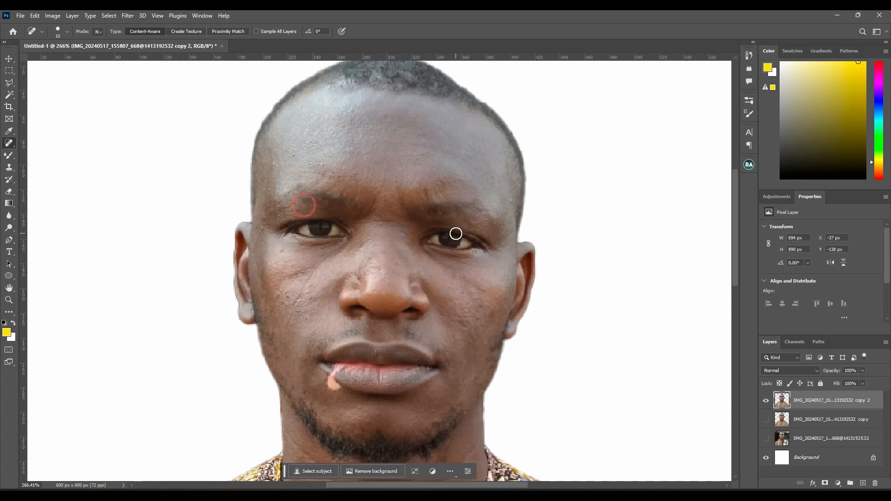
pyautogui.click(441, 215)
pyautogui.click(512, 200)
pyautogui.scroll(-1, 425, 215)
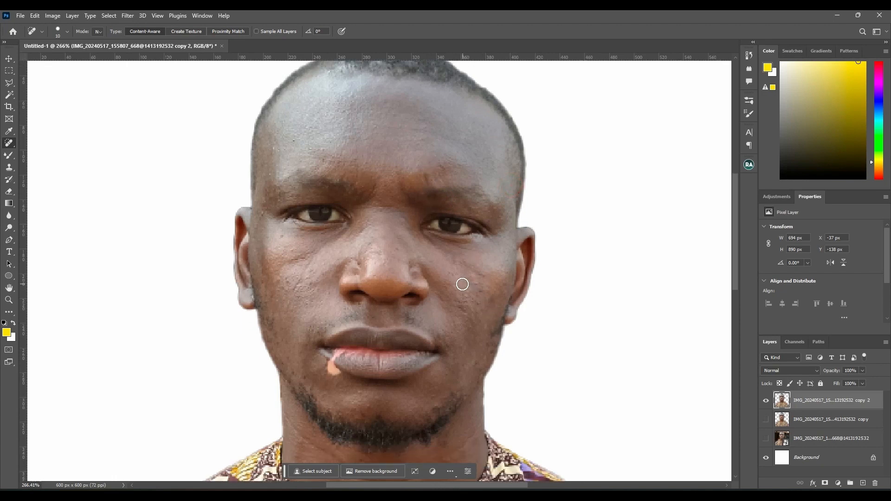
pyautogui.scroll(-1, 453, 270)
pyautogui.scroll(-2, 453, 270)
pyautogui.scroll(1, 450, 269)
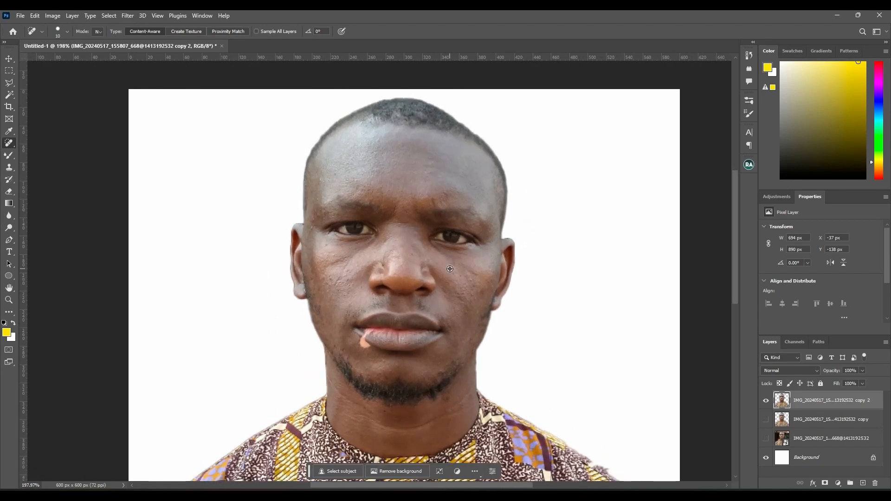
pyautogui.press('v')
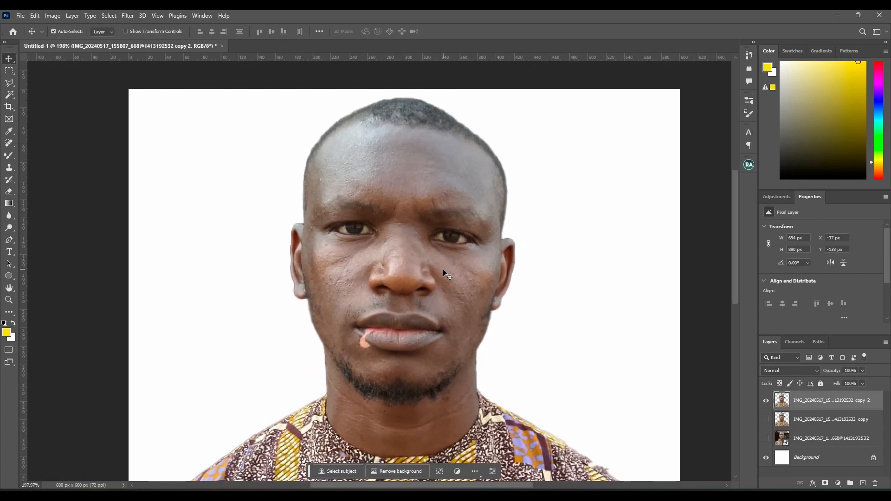
# - Duplicate the retouched portrait layer and hide the original of that copy beneath it
pyautogui.scroll(-1, 443, 270)
pyautogui.scroll(1, 442, 270)
pyautogui.scroll(-1, 442, 272)
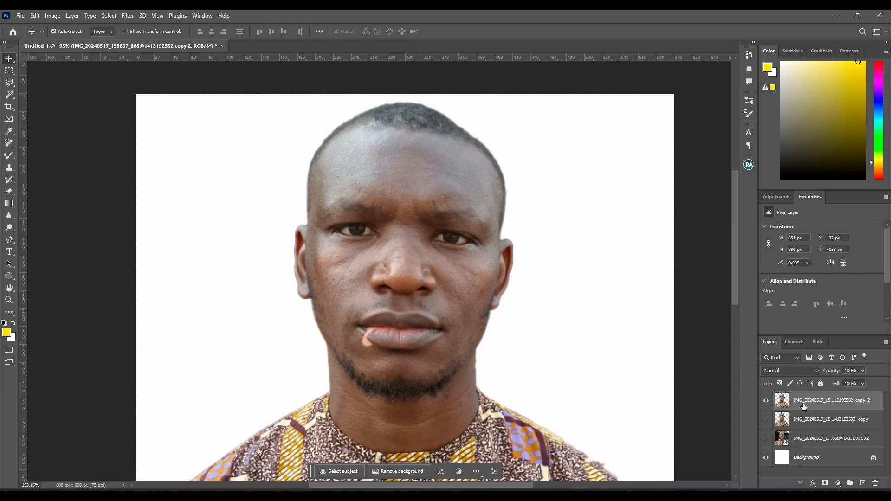
pyautogui.hotkey('ctrl', 'j')
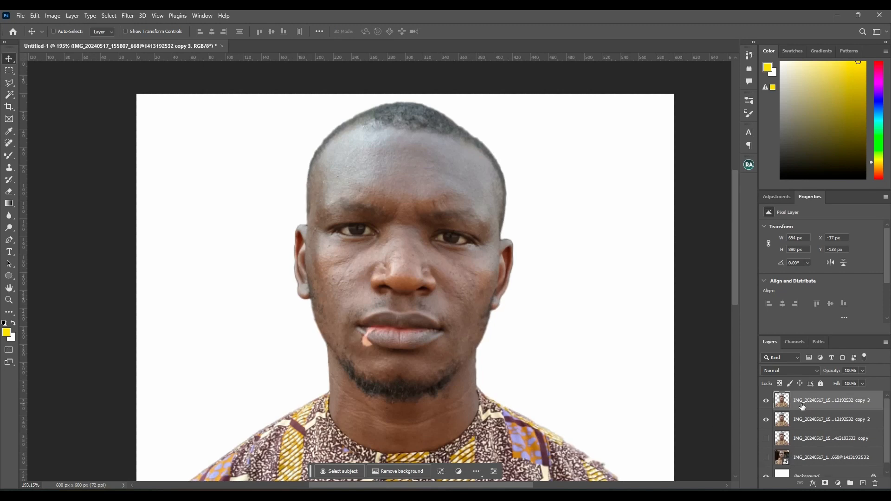
pyautogui.click(766, 420)
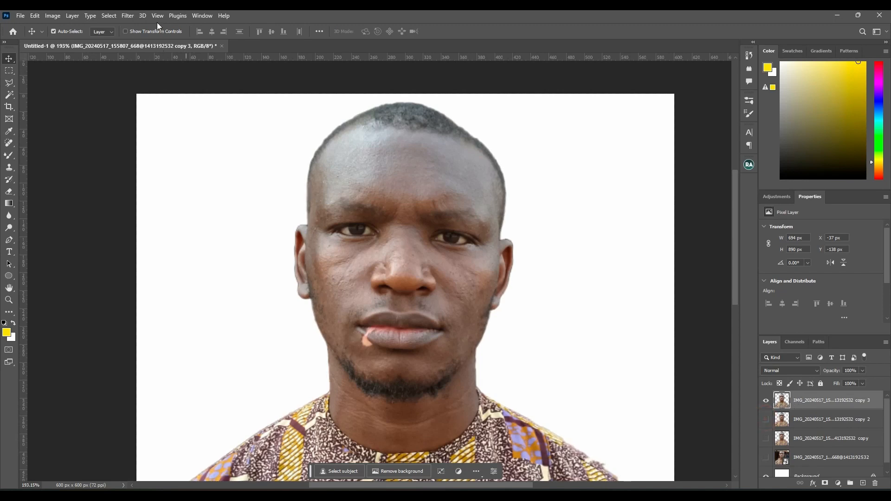
# - Open the SkinFiner filter on the top portrait copy and enlarge its before-and-after preview of the face to 2:1
pyautogui.click(127, 15)
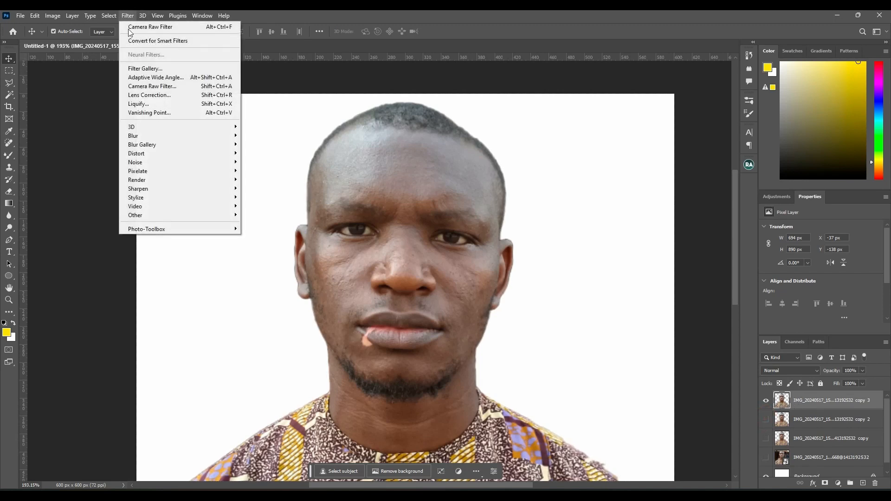
pyautogui.moveTo(186, 228)
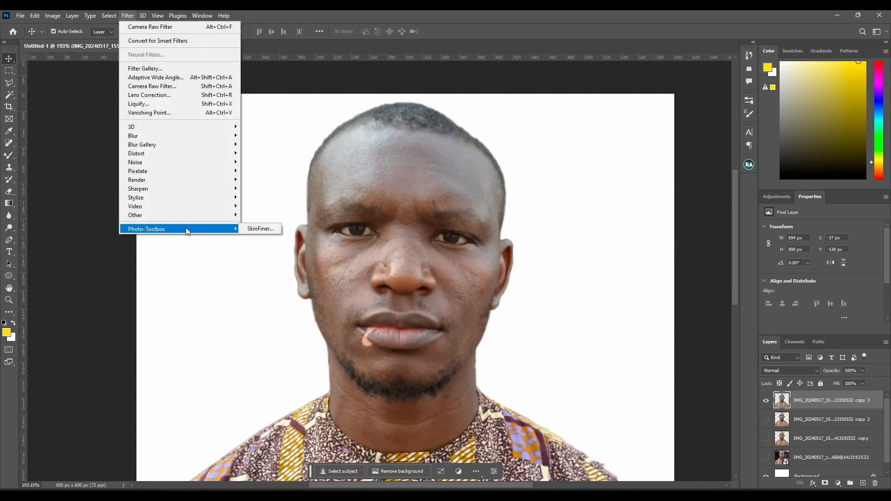
pyautogui.click(255, 229)
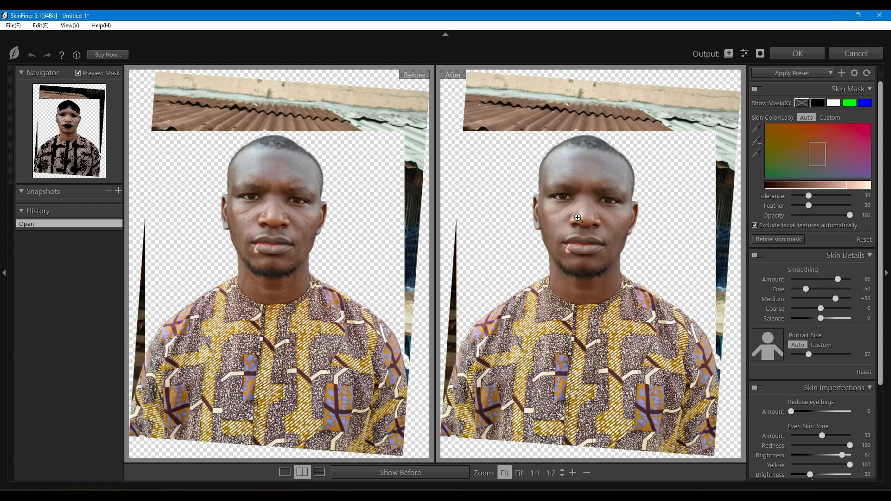
pyautogui.scroll(1, 578, 217)
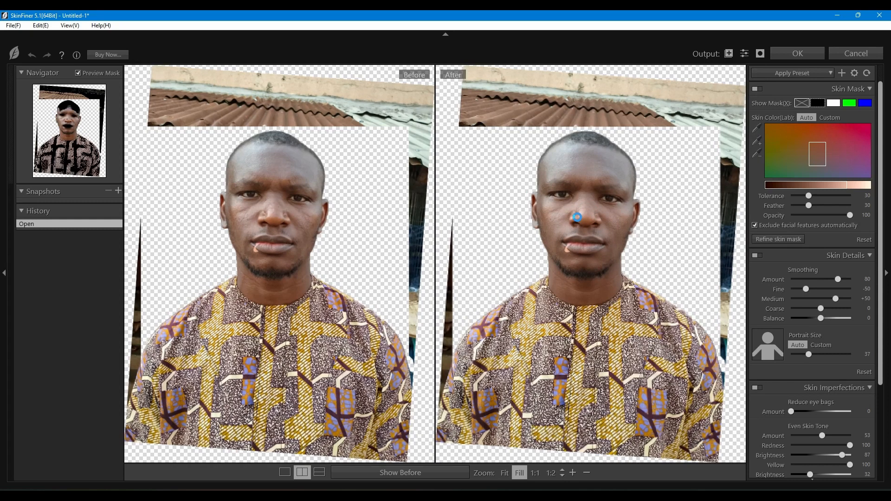
pyautogui.scroll(1, 577, 217)
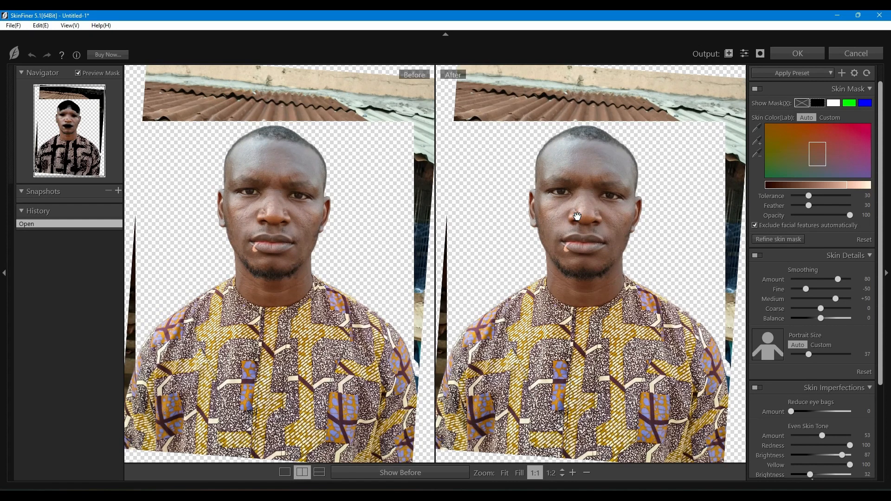
pyautogui.scroll(1, 578, 216)
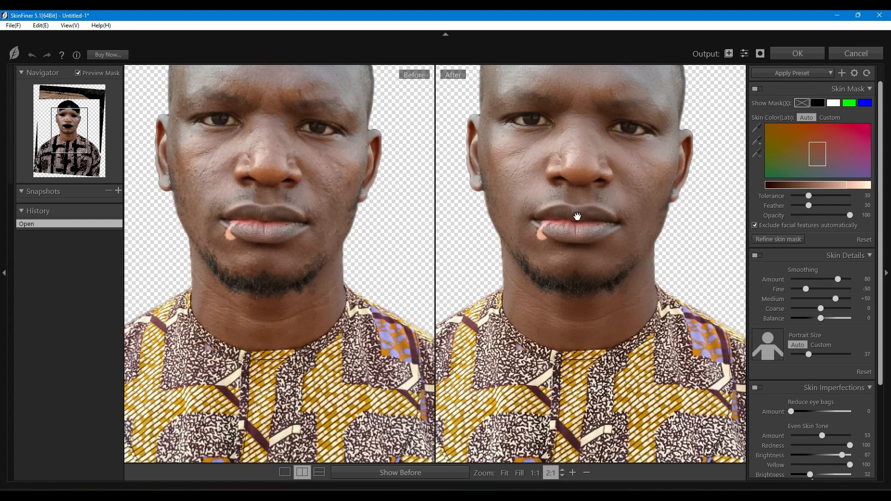
# - Set the SkinFiner skin smoothing to Amount 87, Fine +19 and Coarse +16
pyautogui.moveTo(572, 183); pyautogui.dragTo(573, 265)
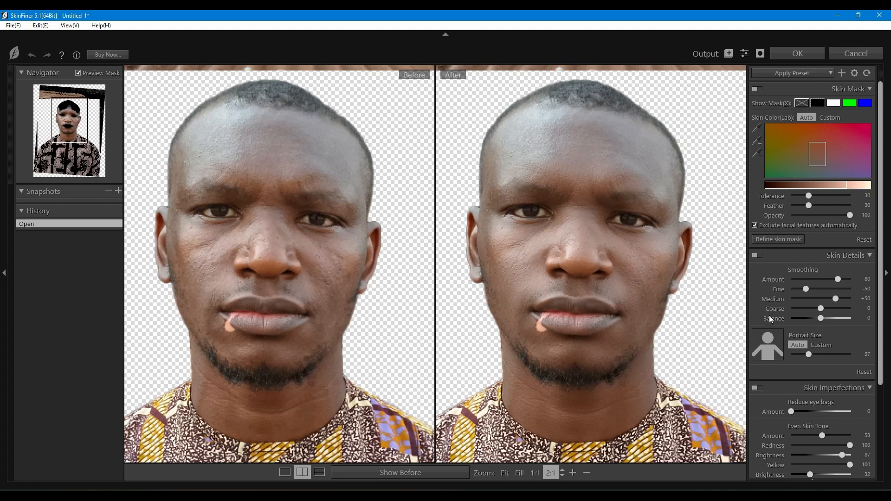
pyautogui.moveTo(807, 291); pyautogui.dragTo(827, 292)
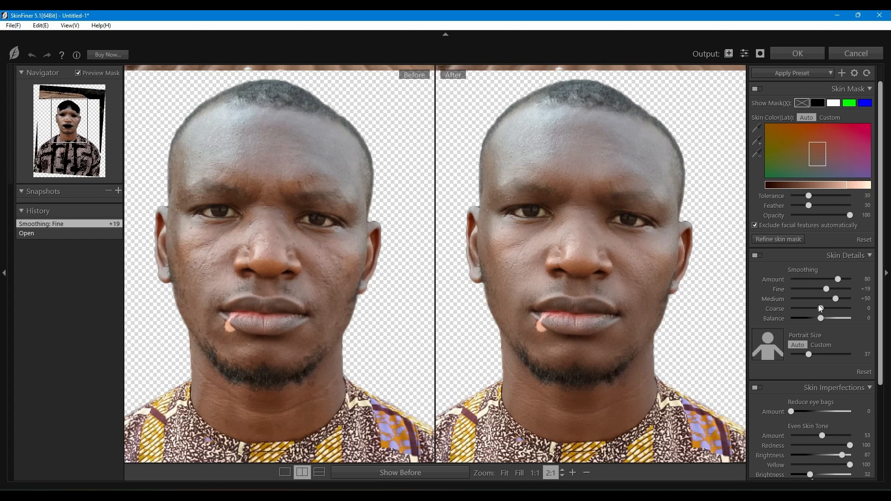
pyautogui.moveTo(821, 308); pyautogui.dragTo(837, 311)
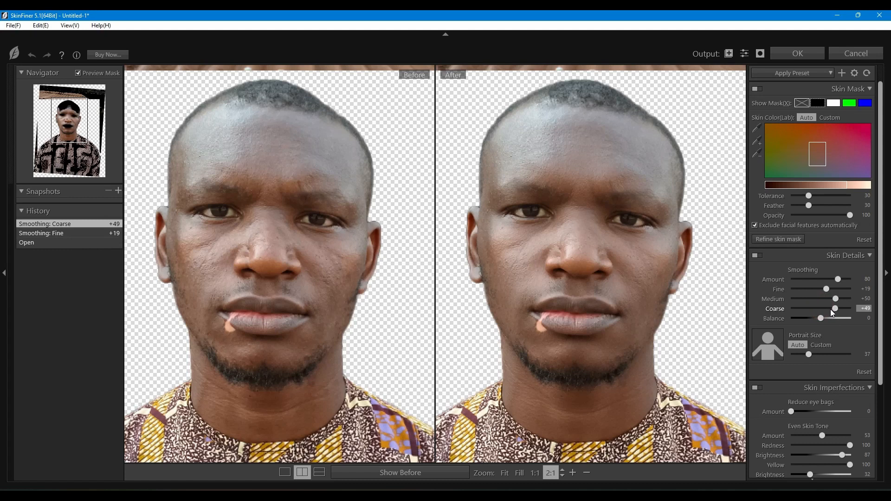
pyautogui.moveTo(837, 313)
pyautogui.mouseDown()
pyautogui.moveTo(820, 310)
pyautogui.moveTo(827, 311)
pyautogui.mouseUp()
pyautogui.click(842, 280)
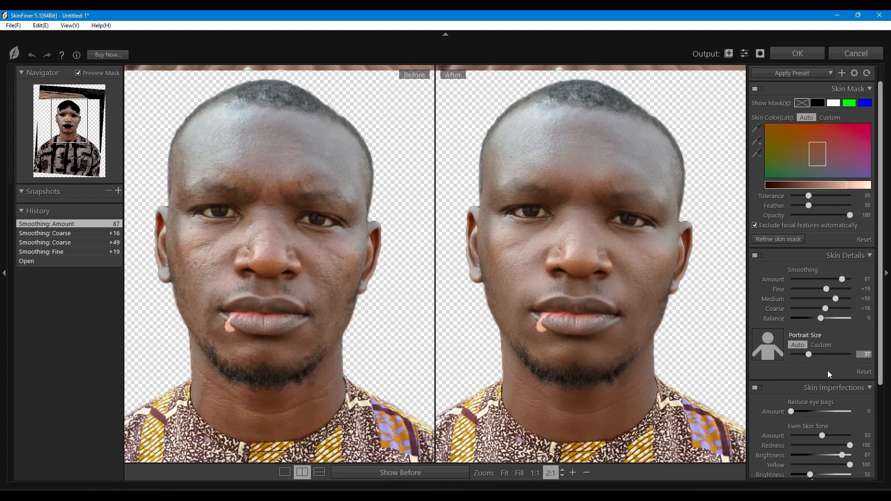
# - Reduce the even skin tone Redness to 23 and apply the SkinFiner filter to the portrait copy
pyautogui.scroll(-2, 880, 341)
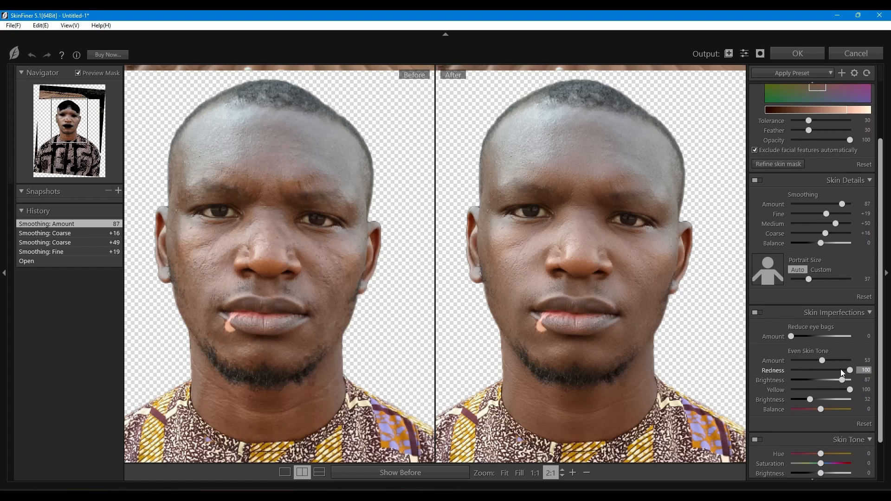
pyautogui.moveTo(848, 372); pyautogui.dragTo(890, 374)
pyautogui.moveTo(810, 377); pyautogui.dragTo(800, 374)
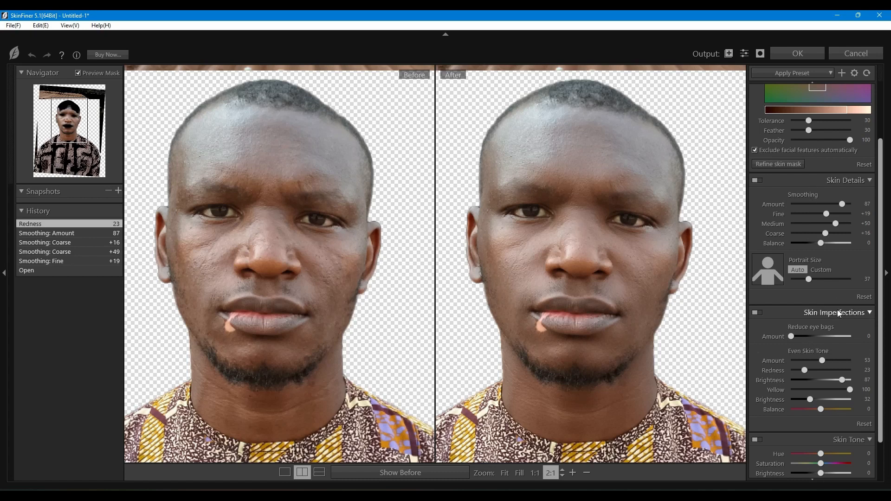
pyautogui.click(887, 274)
pyautogui.click(886, 274)
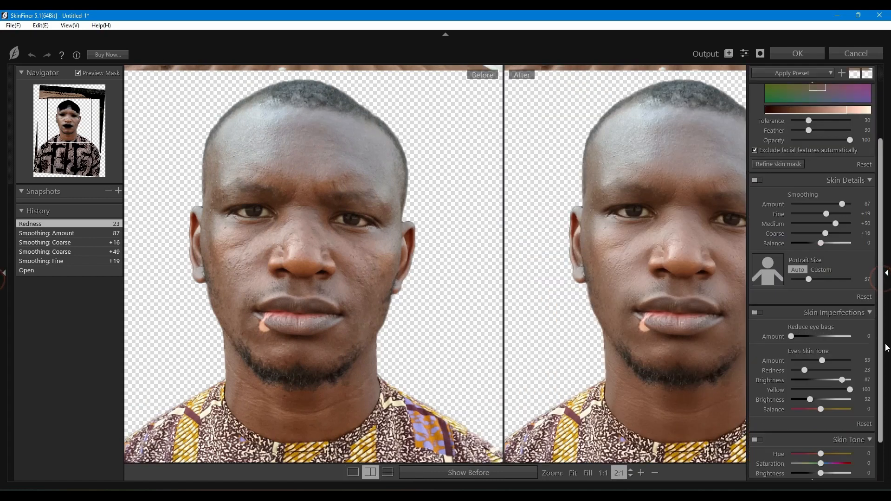
pyautogui.scroll(-2, 881, 291)
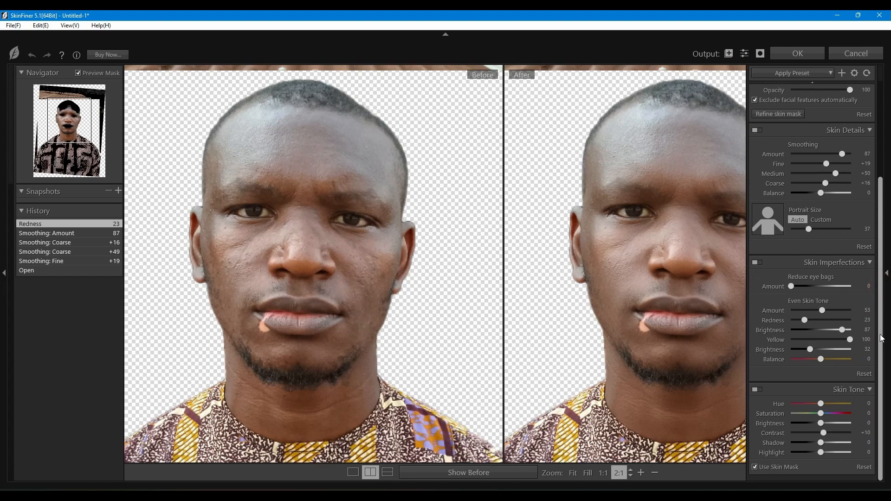
pyautogui.scroll(5, 882, 334)
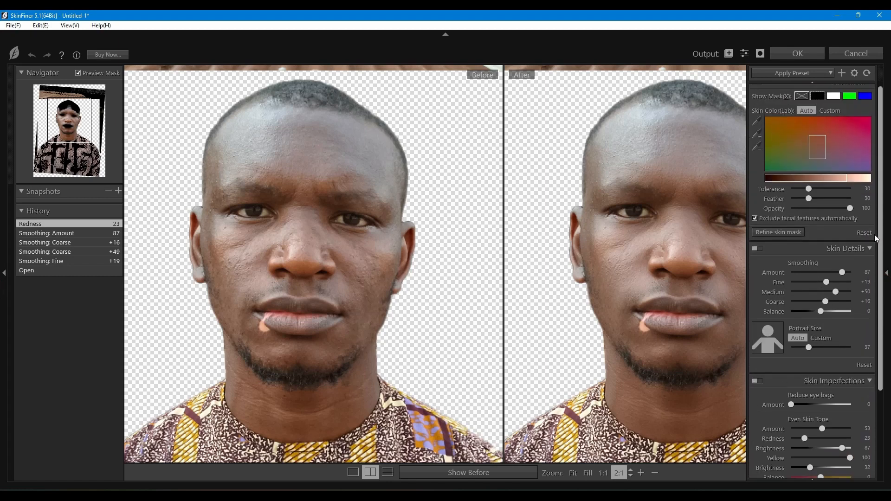
pyautogui.click(792, 54)
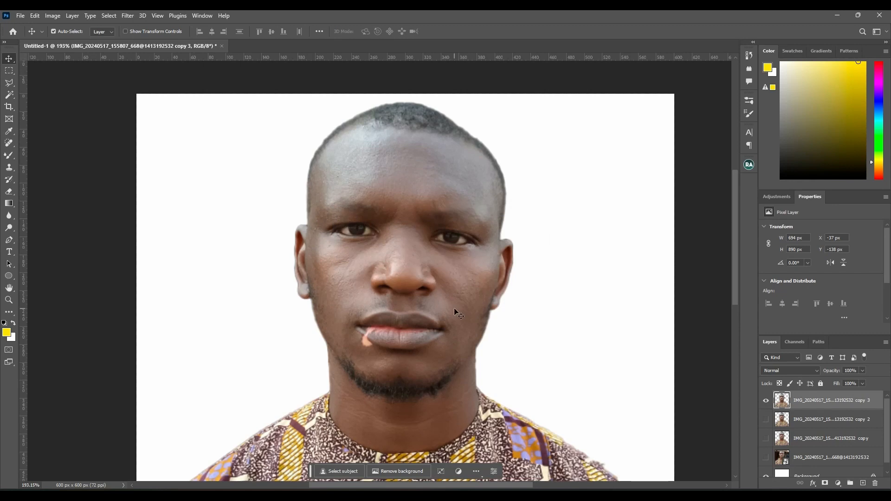
# - Open the Camera Raw Filter on the smoothed portrait copy and set Sharpening to 41 and Noise Reduction to 14
pyautogui.click(129, 15)
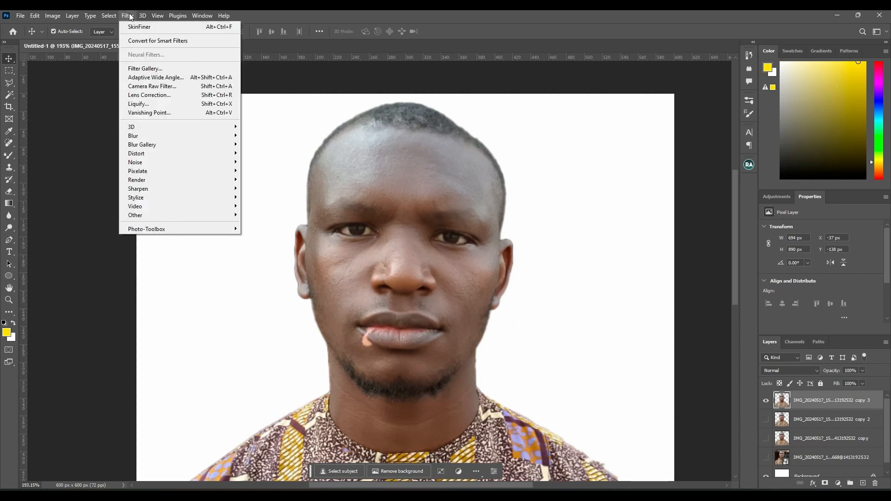
pyautogui.click(156, 87)
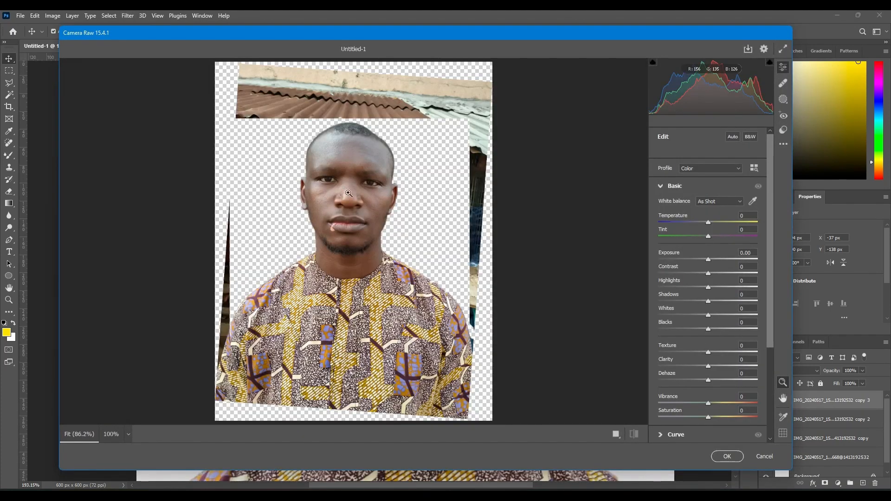
pyautogui.moveTo(348, 193); pyautogui.dragTo(389, 205)
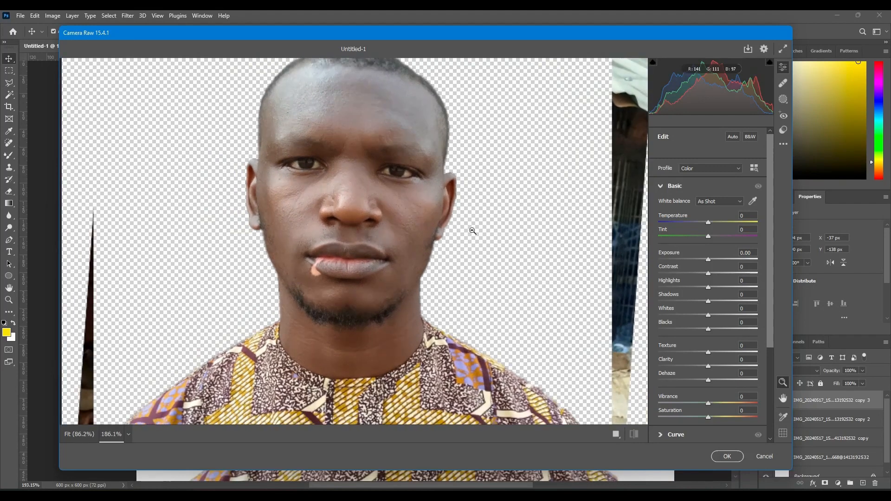
pyautogui.scroll(-2, 703, 279)
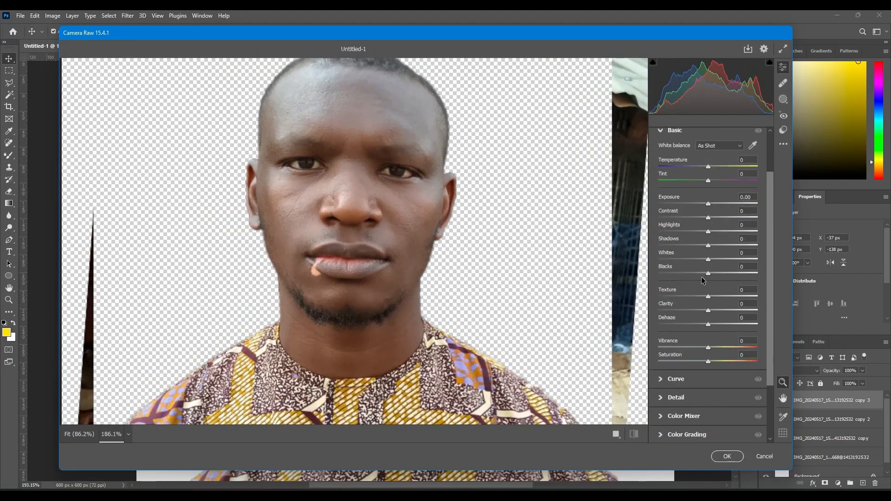
pyautogui.scroll(1, 703, 280)
pyautogui.scroll(-3, 701, 288)
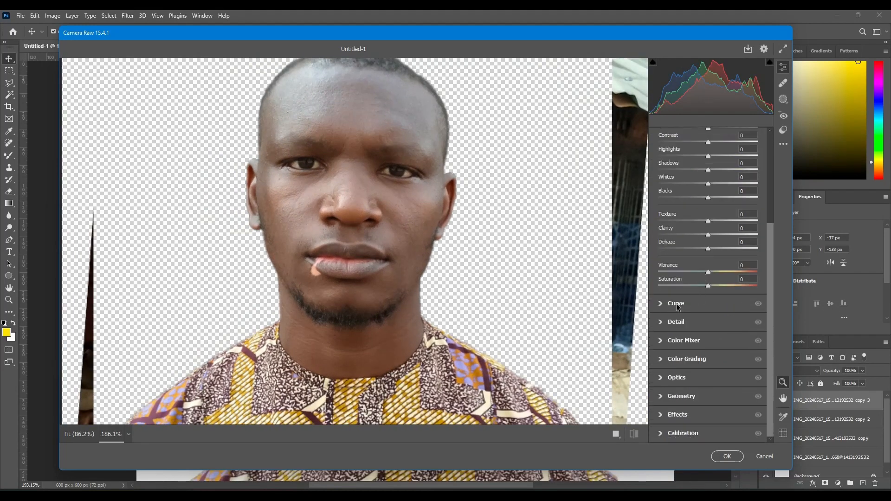
pyautogui.click(676, 322)
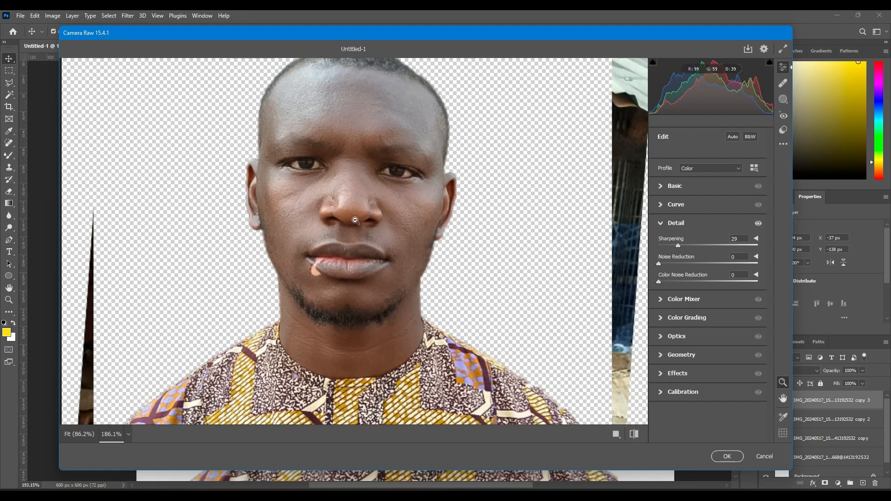
pyautogui.moveTo(351, 209)
pyautogui.mouseDown()
pyautogui.moveTo(398, 209)
pyautogui.moveTo(346, 214)
pyautogui.mouseUp()
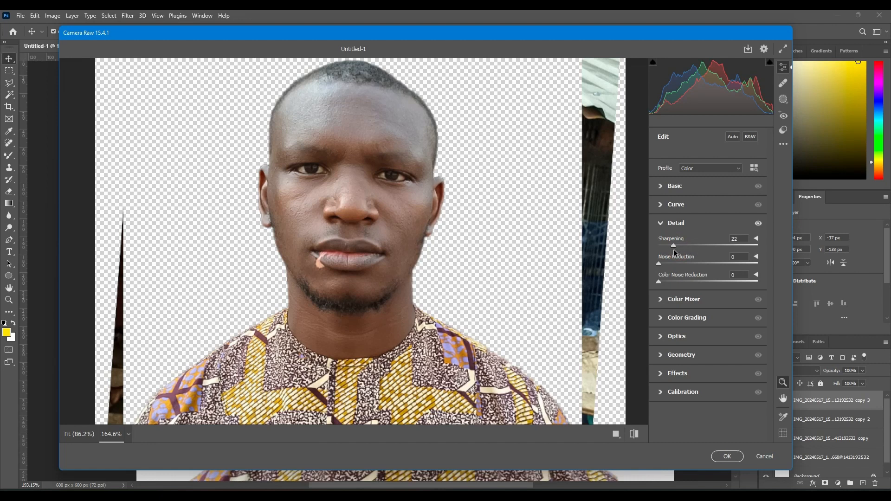
pyautogui.moveTo(659, 268); pyautogui.dragTo(691, 253)
pyautogui.moveTo(690, 248); pyautogui.dragTo(687, 248)
pyautogui.moveTo(671, 265)
pyautogui.mouseDown()
pyautogui.moveTo(720, 267)
pyautogui.moveTo(679, 270)
pyautogui.mouseUp()
# - Set the Basic tone adjustments to Shadows +15, Whites -48 and Blacks +36
pyautogui.click(678, 190)
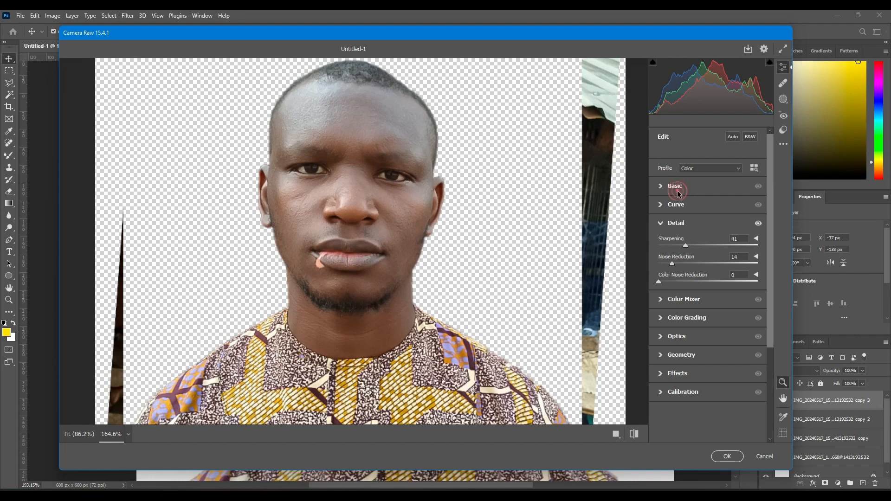
pyautogui.moveTo(379, 192); pyautogui.dragTo(352, 199)
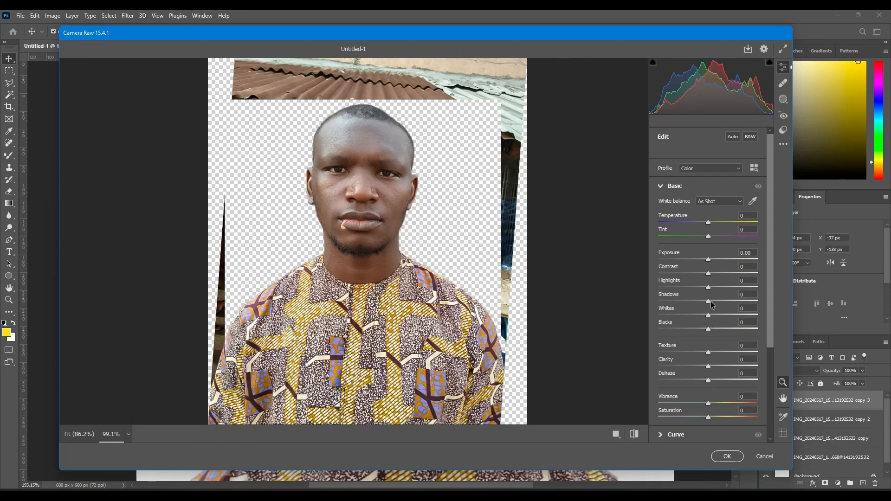
pyautogui.moveTo(709, 317)
pyautogui.mouseDown()
pyautogui.moveTo(676, 314)
pyautogui.moveTo(728, 328)
pyautogui.moveTo(699, 330)
pyautogui.moveTo(724, 330)
pyautogui.moveTo(718, 299)
pyautogui.moveTo(686, 301)
pyautogui.moveTo(734, 302)
pyautogui.moveTo(718, 304)
pyautogui.mouseUp()
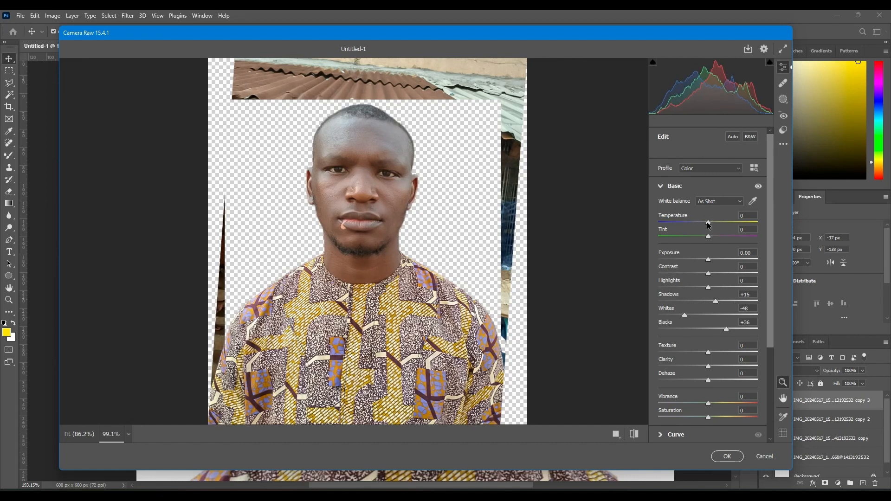
# - Set the portrait's Temperature to -5, Vibrance to +15 and Texture to +8 in Camera Raw
pyautogui.moveTo(708, 225); pyautogui.dragTo(709, 226)
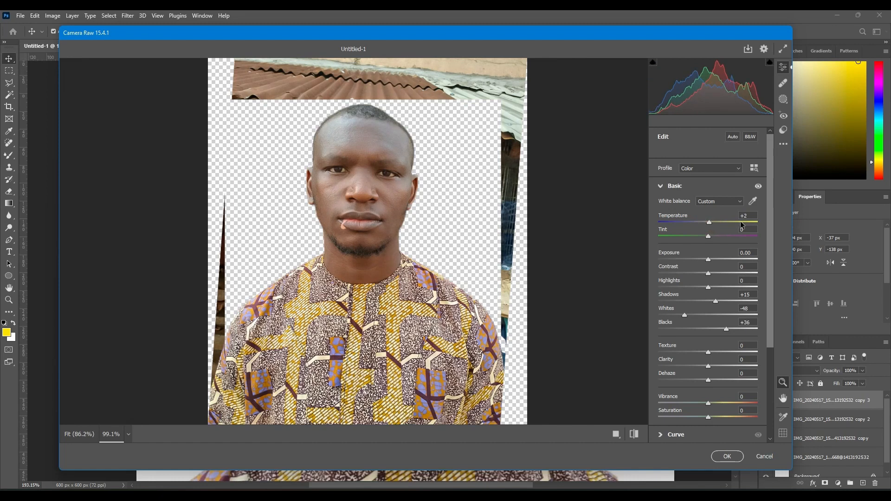
pyautogui.click(748, 215)
pyautogui.doubleClick(710, 222)
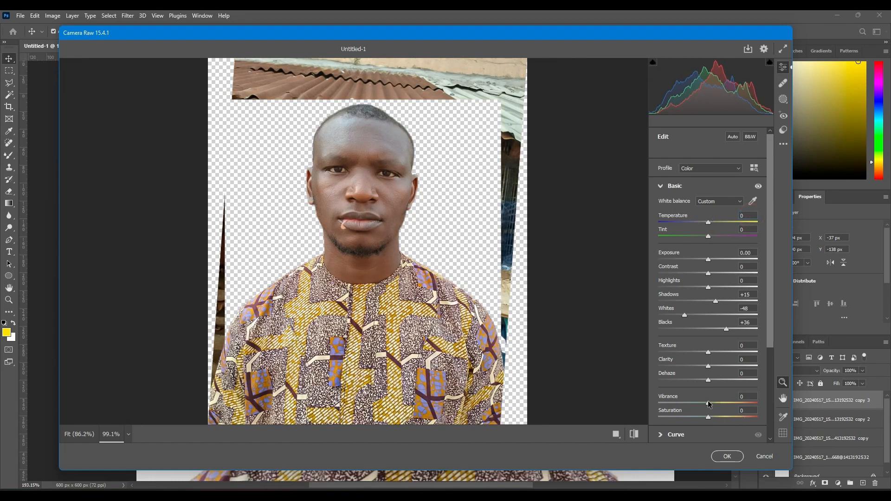
pyautogui.moveTo(709, 407); pyautogui.dragTo(715, 408)
pyautogui.moveTo(709, 224); pyautogui.dragTo(707, 226)
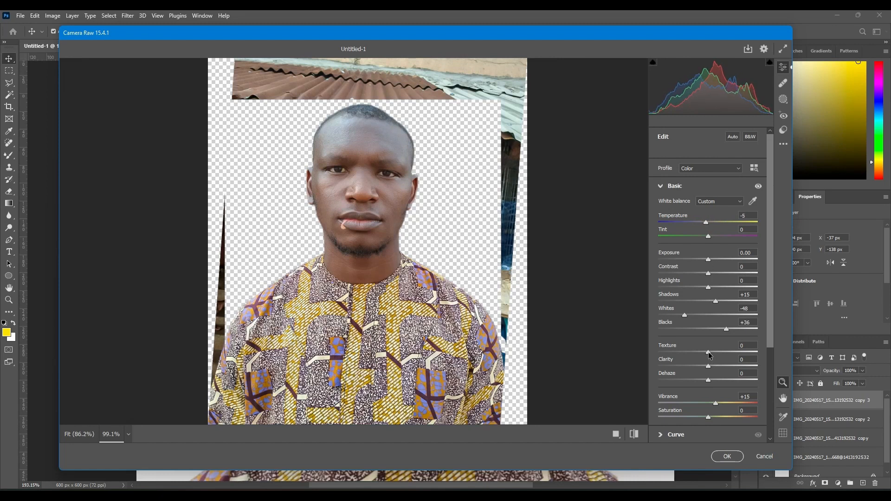
pyautogui.moveTo(708, 353); pyautogui.dragTo(713, 354)
# - Compare the face with and without the Basic adjustments, and apply the Camera Raw edits to the portrait copy
pyautogui.moveTo(366, 186); pyautogui.dragTo(400, 187)
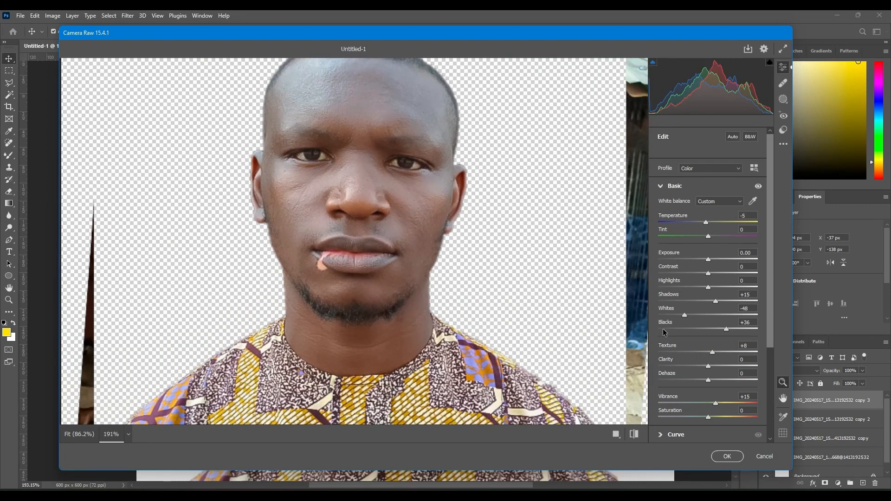
pyautogui.click(758, 186)
pyautogui.click(759, 186)
pyautogui.click(758, 186)
pyautogui.click(759, 187)
pyautogui.scroll(-3, 533, 188)
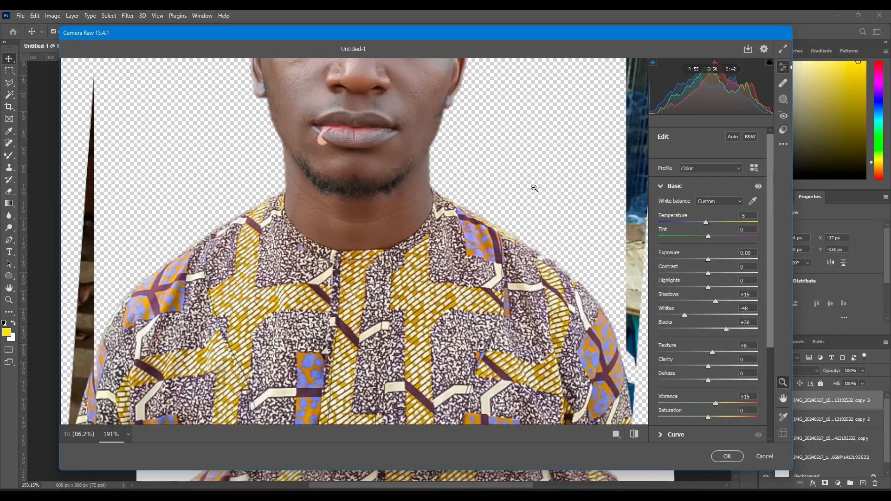
pyautogui.scroll(4, 534, 188)
pyautogui.scroll(-5, 534, 189)
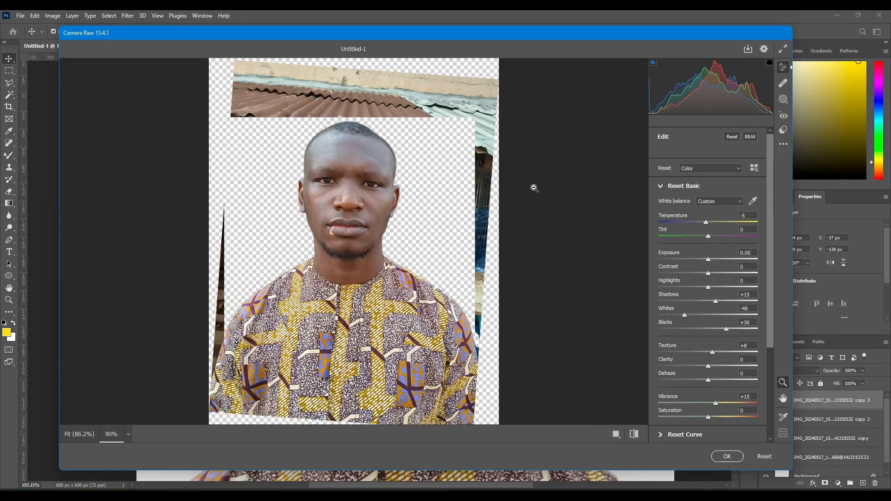
pyautogui.click(727, 457)
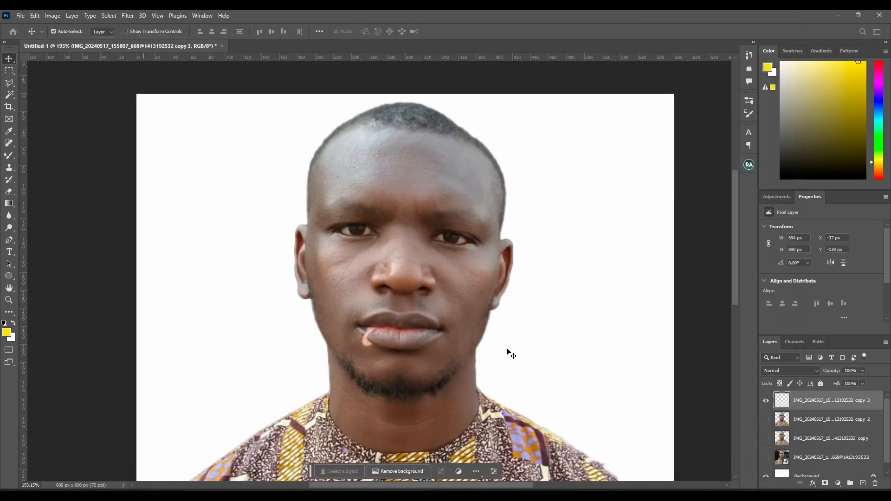
# - Show the portrait copy beneath the top one and compare the two versions over the whole photograph
pyautogui.scroll(-3, 502, 319)
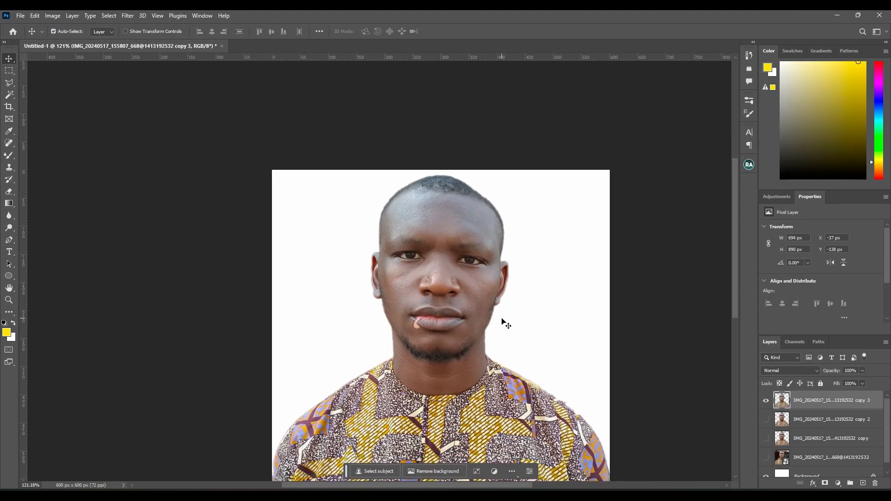
pyautogui.scroll(-1, 502, 320)
pyautogui.scroll(-2, 502, 319)
pyautogui.scroll(-2, 502, 320)
pyautogui.scroll(1, 502, 319)
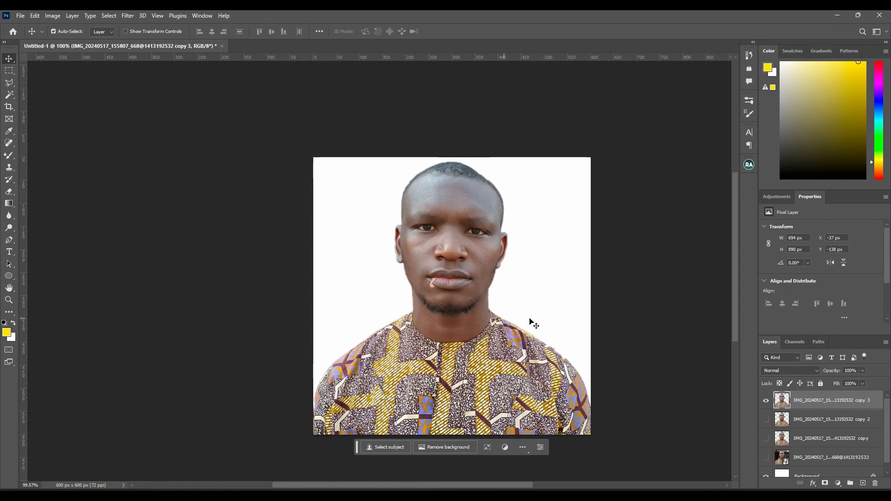
pyautogui.scroll(1, 541, 317)
pyautogui.scroll(4, 541, 317)
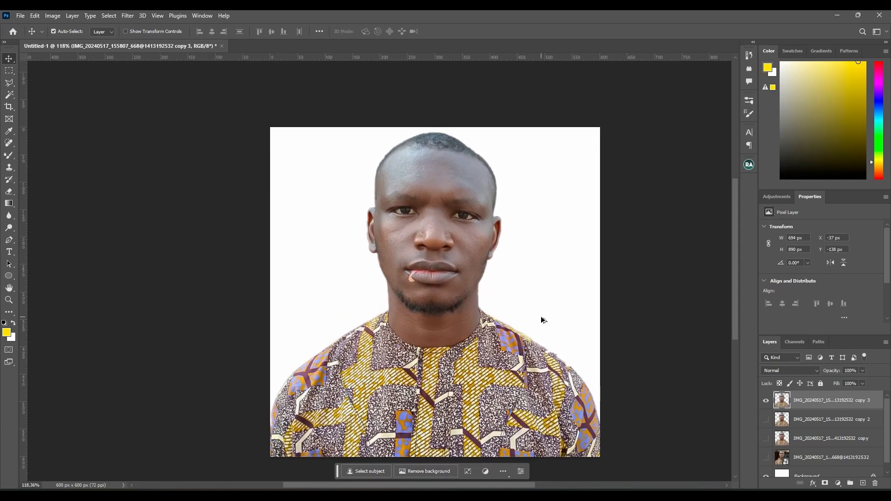
pyautogui.click(766, 419)
pyautogui.click(766, 401)
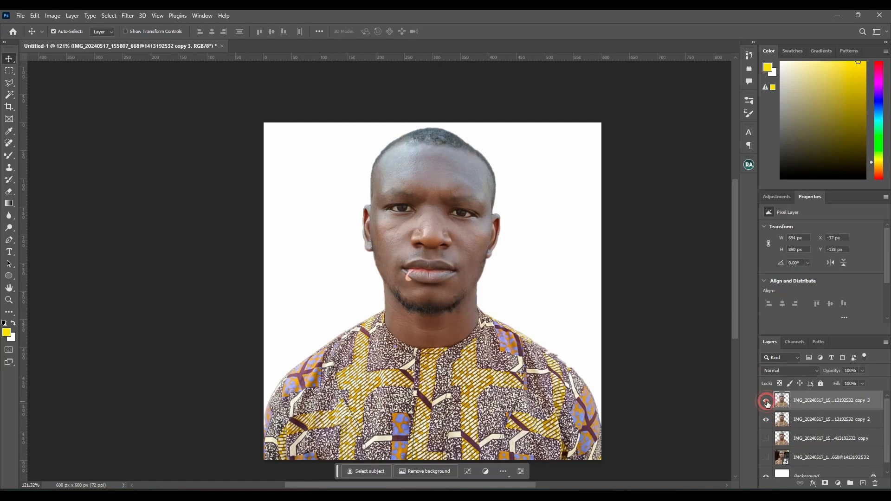
pyautogui.click(766, 401)
# - Compare the face close up with and without the top portrait copy, and hide the copy beneath it again
pyautogui.scroll(5, 438, 252)
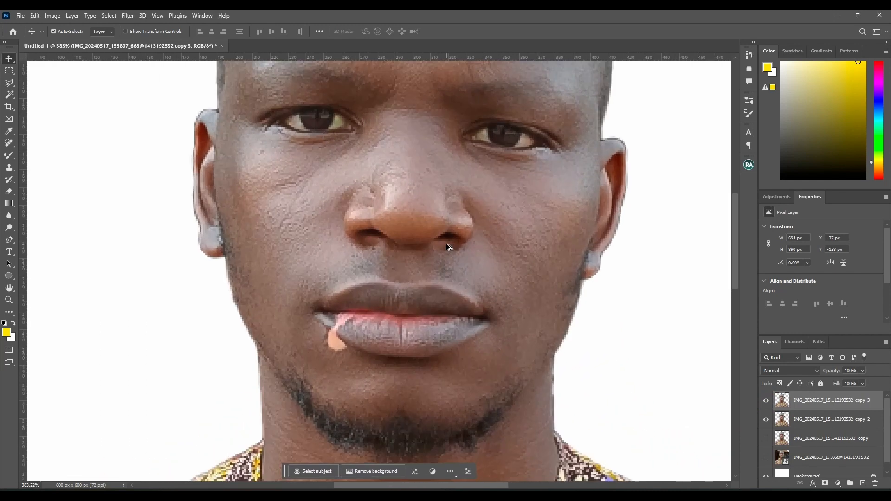
pyautogui.scroll(-1, 447, 243)
pyautogui.click(766, 402)
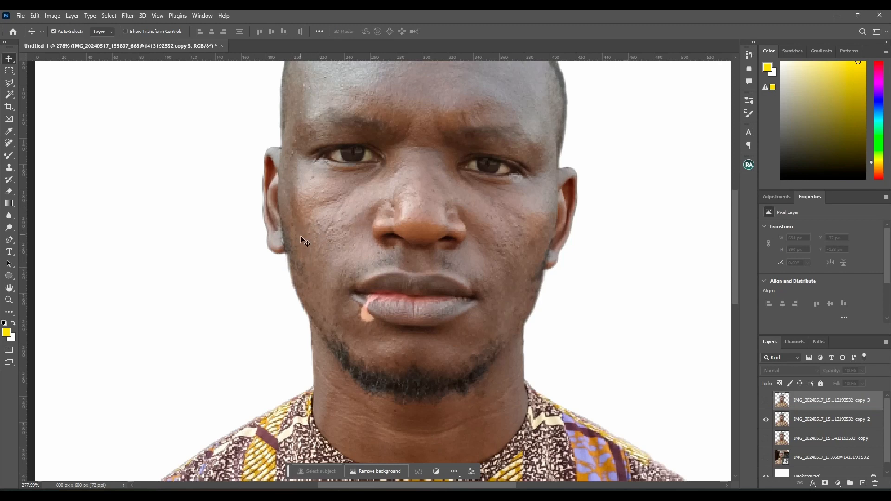
pyautogui.click(766, 400)
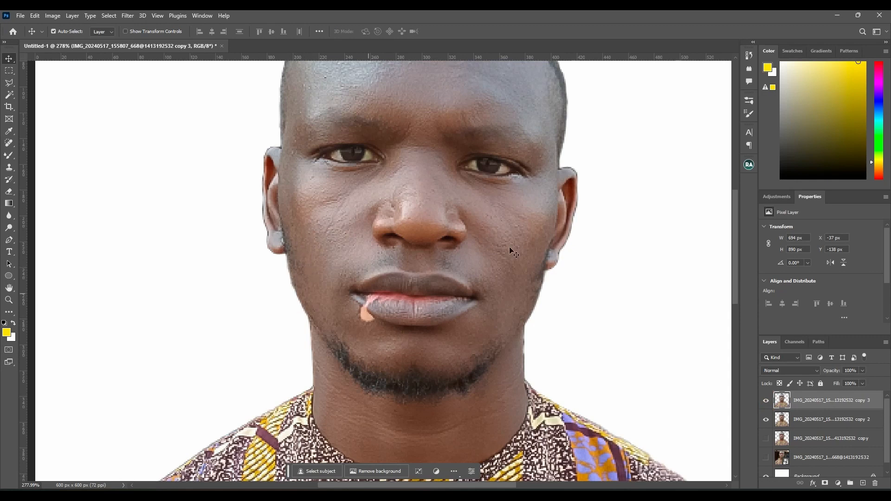
pyautogui.click(766, 419)
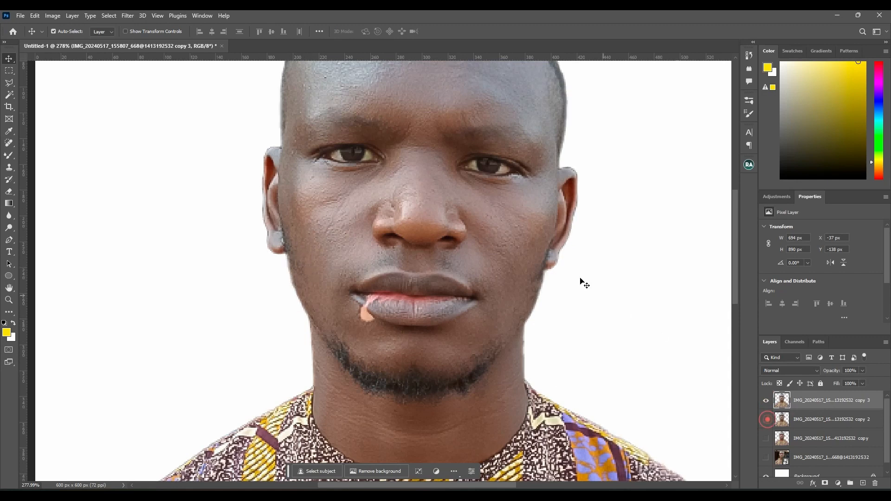
# - Brighten the top portrait copy slightly with Curves, moving the RGB midpoint to input 123 and output 125
pyautogui.scroll(-3, 545, 263)
pyautogui.scroll(-3, 539, 256)
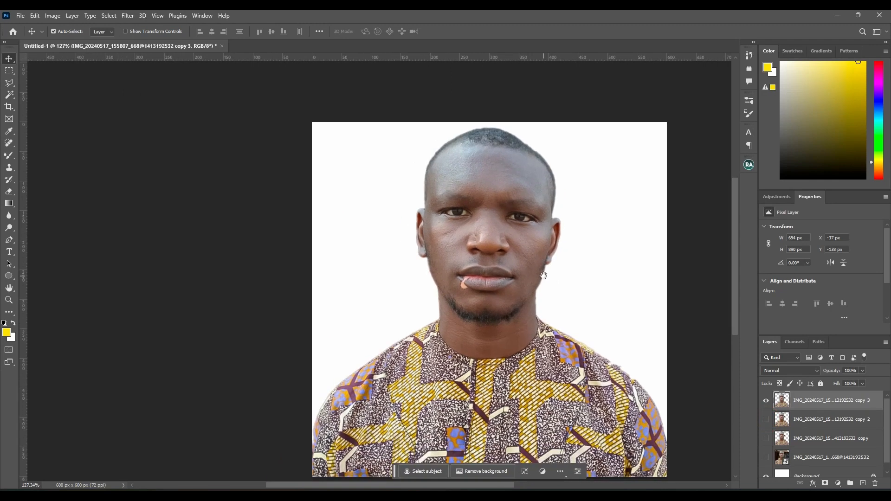
pyautogui.moveTo(539, 274); pyautogui.dragTo(465, 254)
pyautogui.scroll(1, 443, 294)
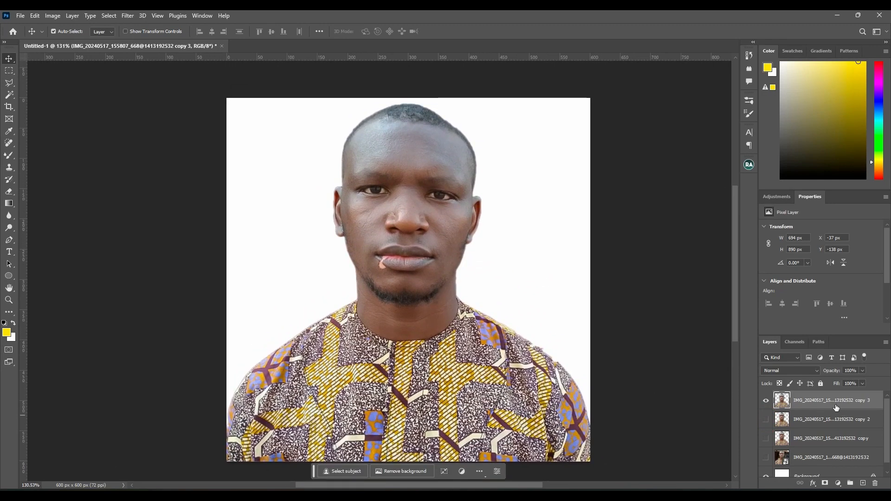
pyautogui.hotkey('ctrl', 'm')
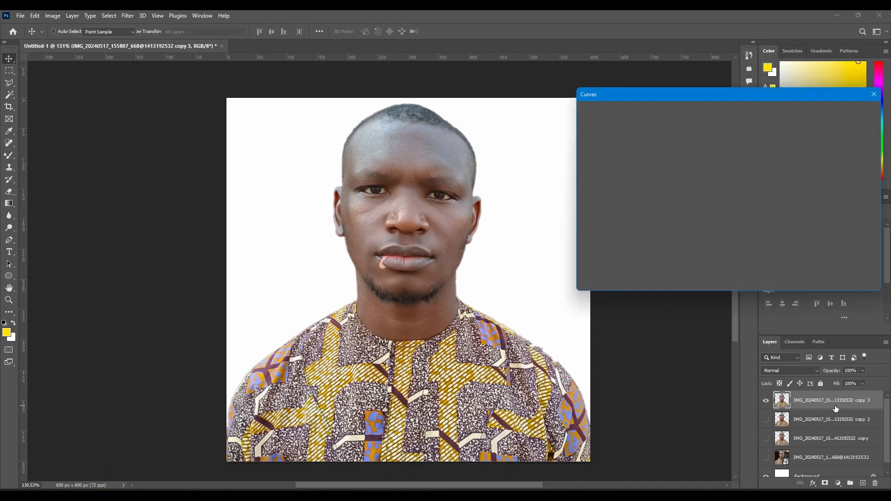
pyautogui.moveTo(683, 195)
pyautogui.mouseDown()
pyautogui.moveTo(683, 209)
pyautogui.moveTo(678, 195)
pyautogui.mouseUp()
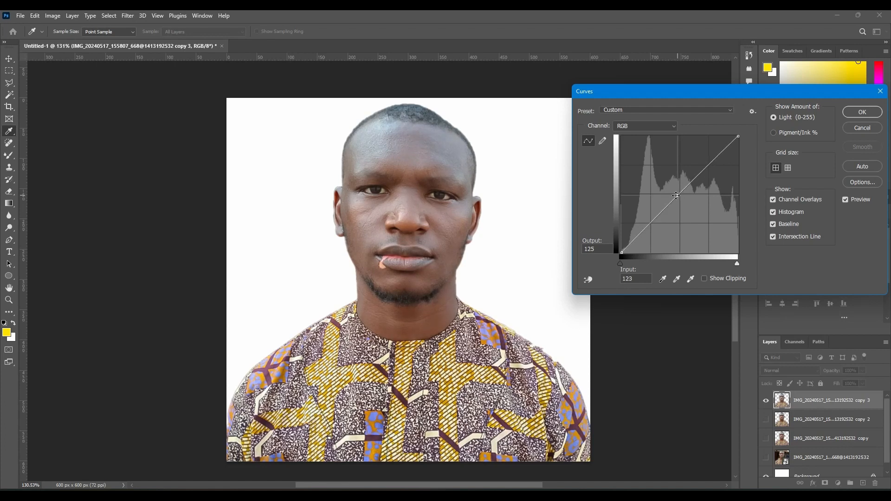
pyautogui.click(862, 112)
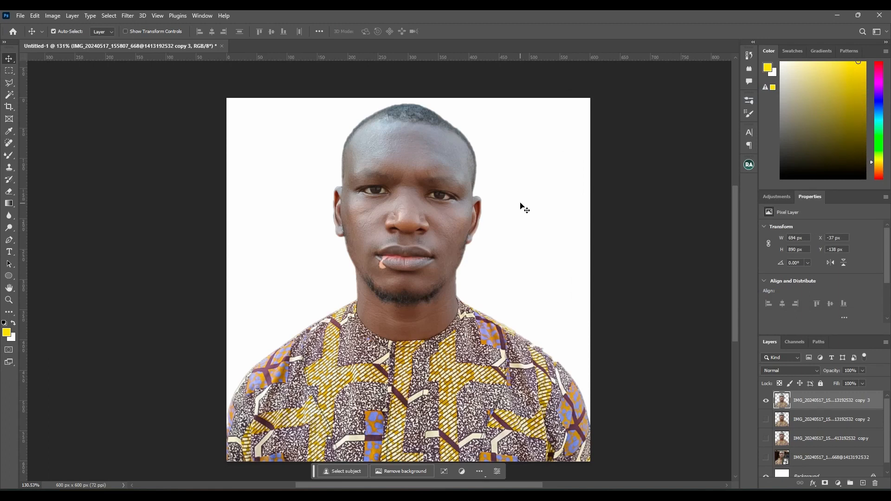
# - Open the Unsharp Mask filter for the top portrait copy
pyautogui.scroll(-1, 817, 457)
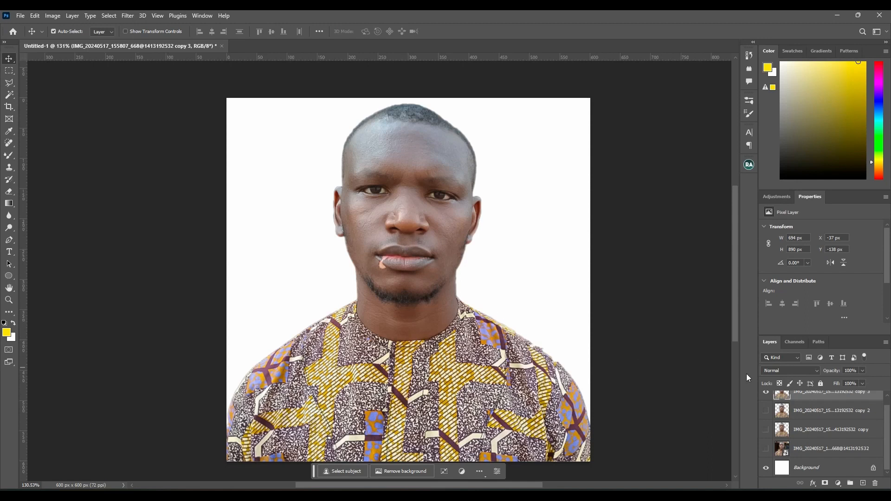
pyautogui.scroll(1, 819, 424)
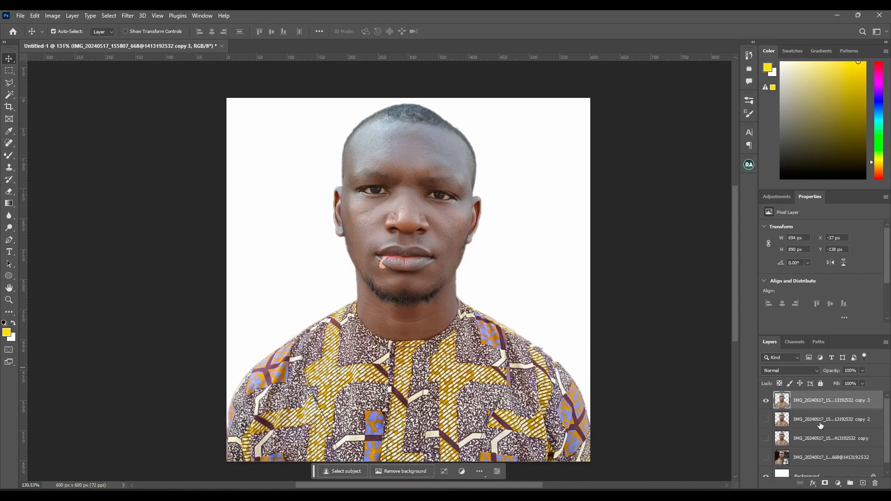
pyautogui.click(128, 16)
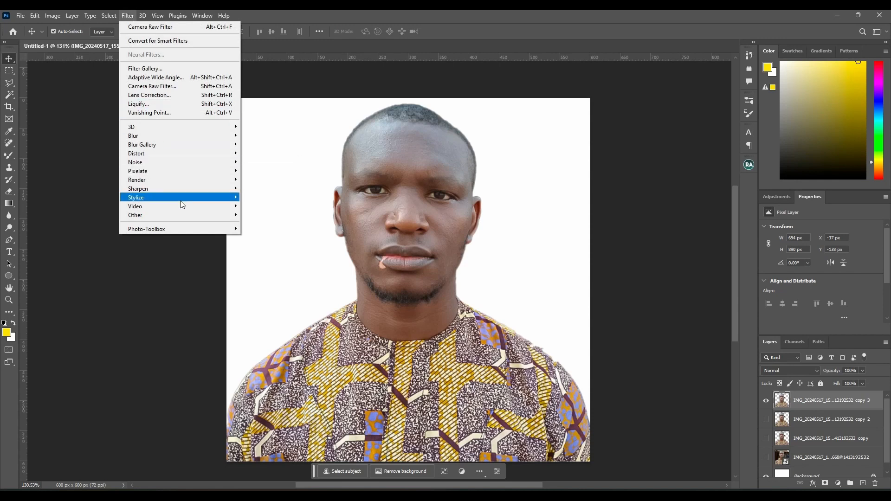
pyautogui.moveTo(182, 209)
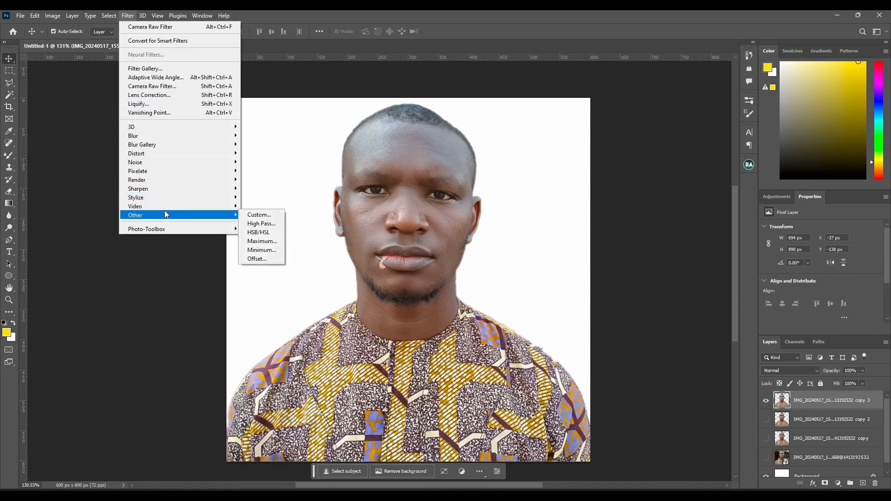
pyautogui.moveTo(160, 171)
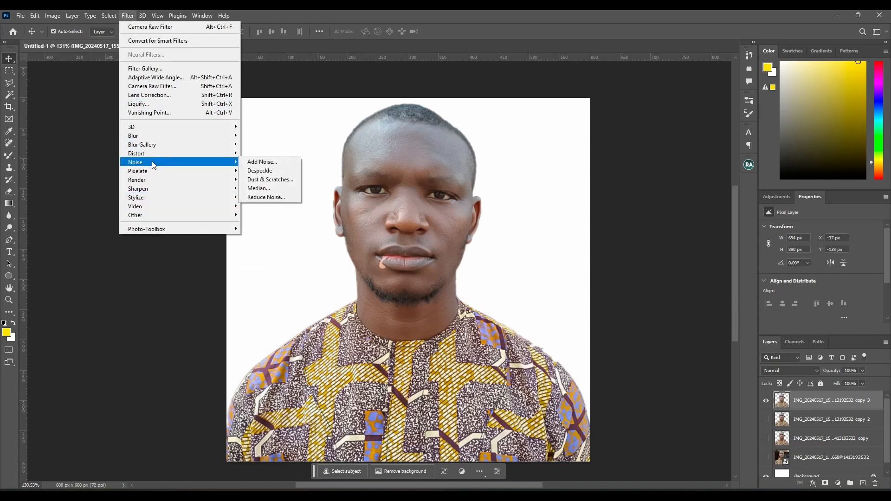
pyautogui.moveTo(164, 193)
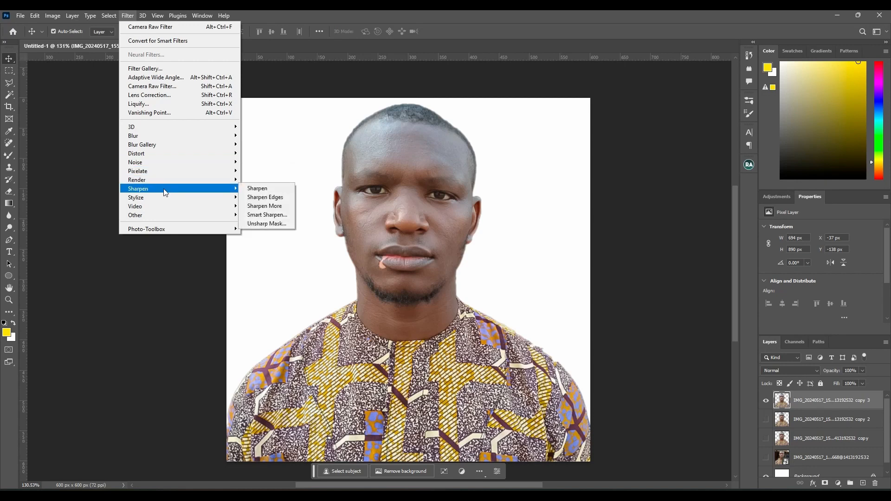
pyautogui.click(272, 223)
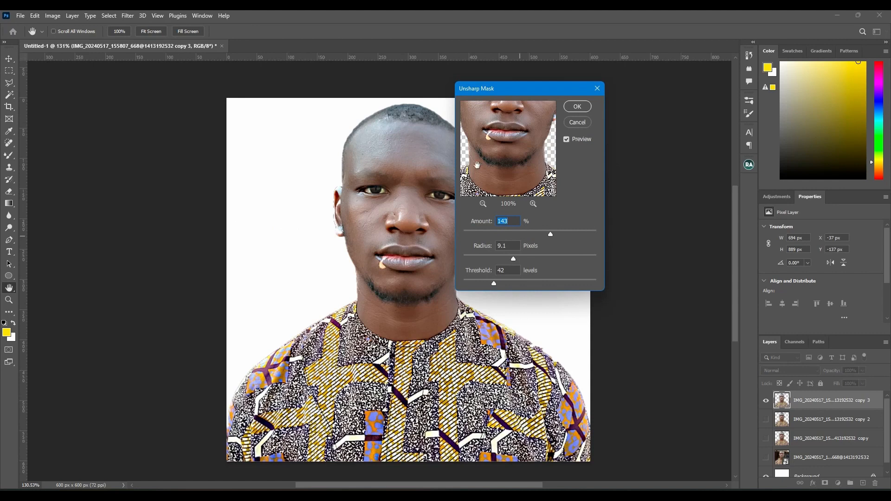
# - Try sharpening the portrait copy with Unsharp Mask at Amount 32%, Radius 0.6 pixels and Threshold 22 levels
pyautogui.click(414, 210)
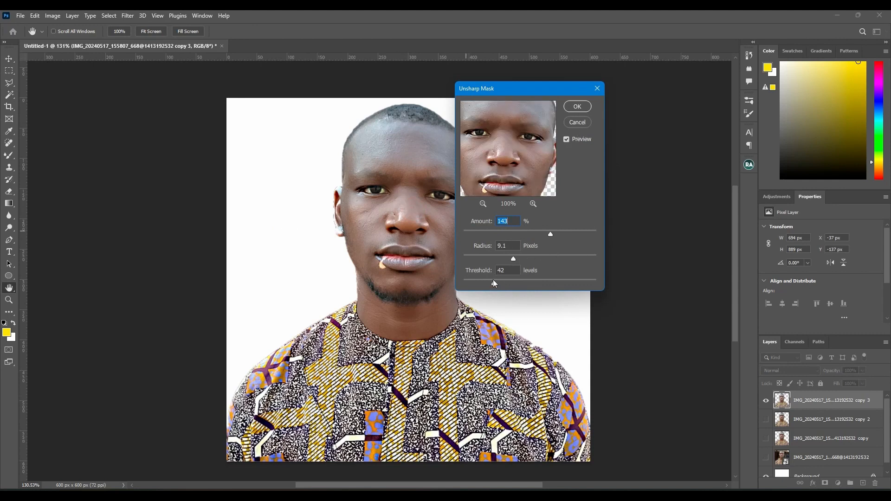
pyautogui.moveTo(495, 284); pyautogui.dragTo(537, 284)
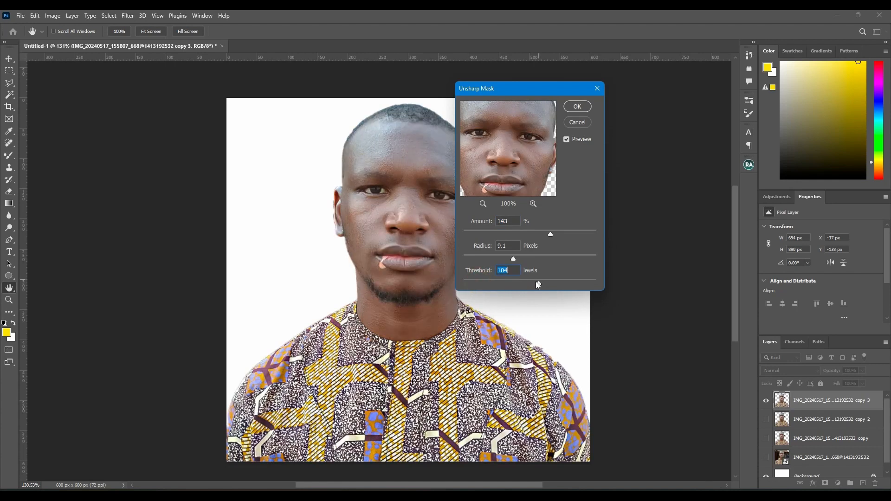
pyautogui.moveTo(508, 254); pyautogui.dragTo(473, 256)
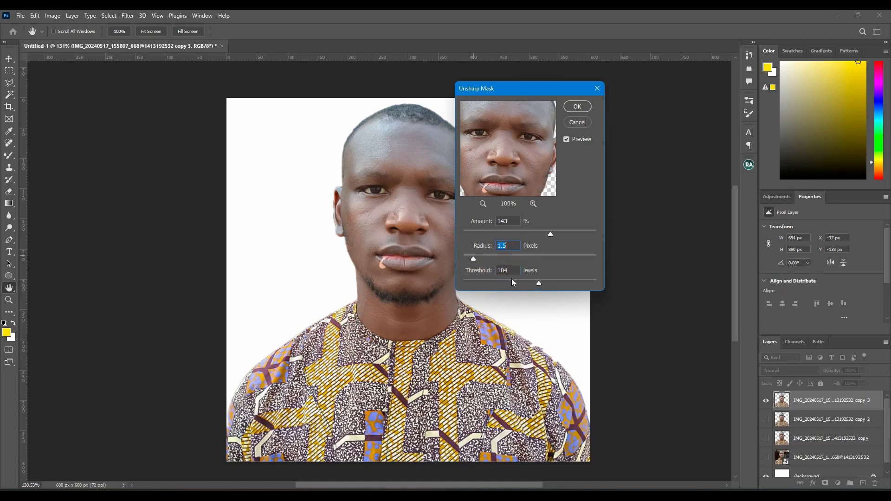
pyautogui.moveTo(538, 283); pyautogui.dragTo(488, 283)
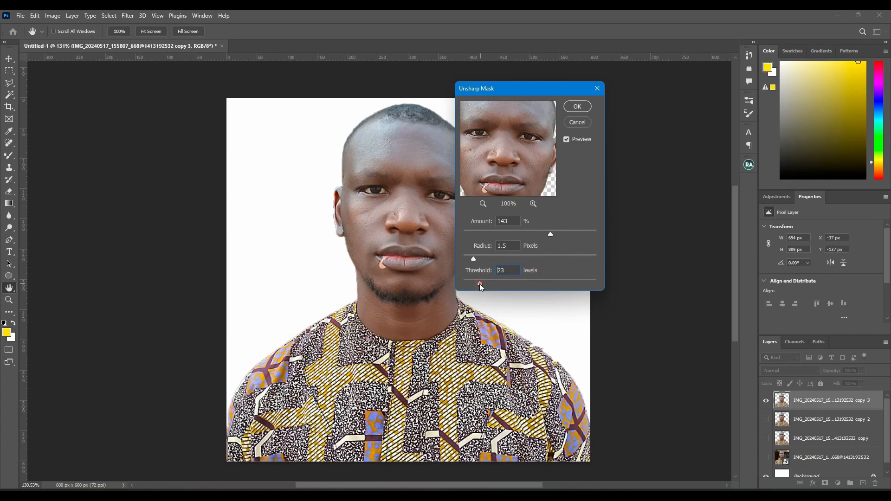
pyautogui.moveTo(481, 283); pyautogui.dragTo(468, 259)
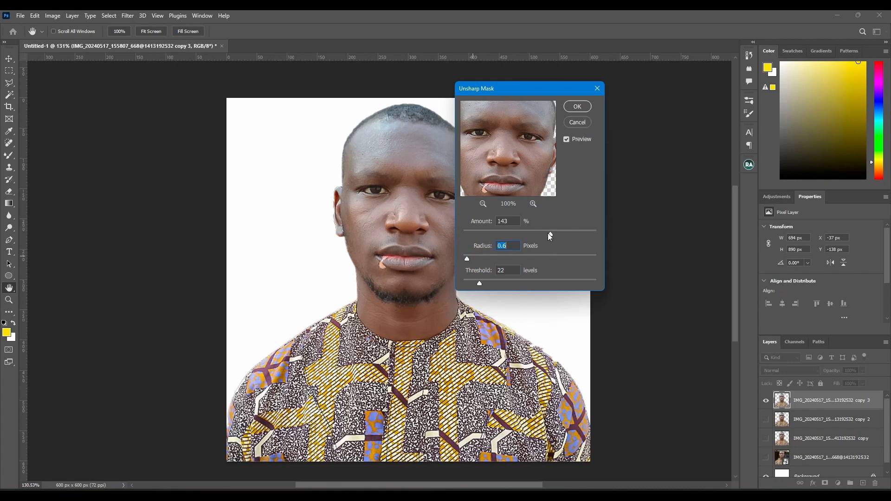
pyautogui.moveTo(548, 233); pyautogui.dragTo(481, 233)
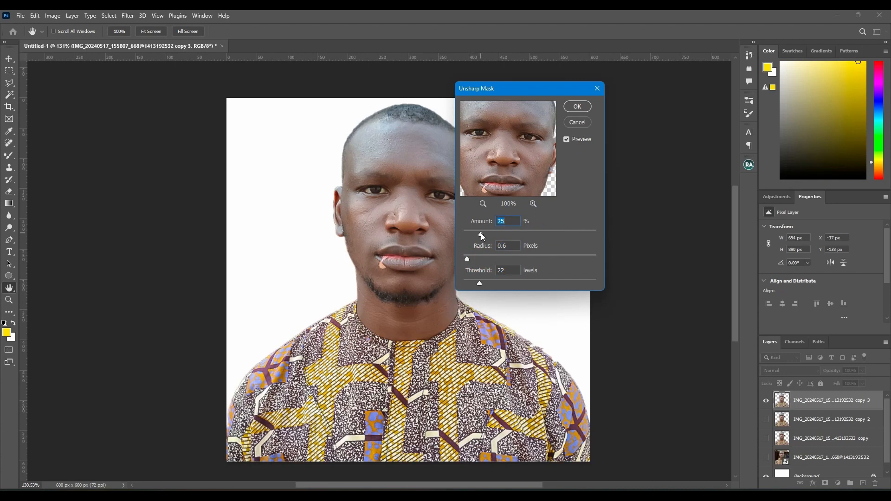
# - Examine the sharpening preview on the forehead, eyes and mouth, and view the face at 200%
pyautogui.click(408, 166)
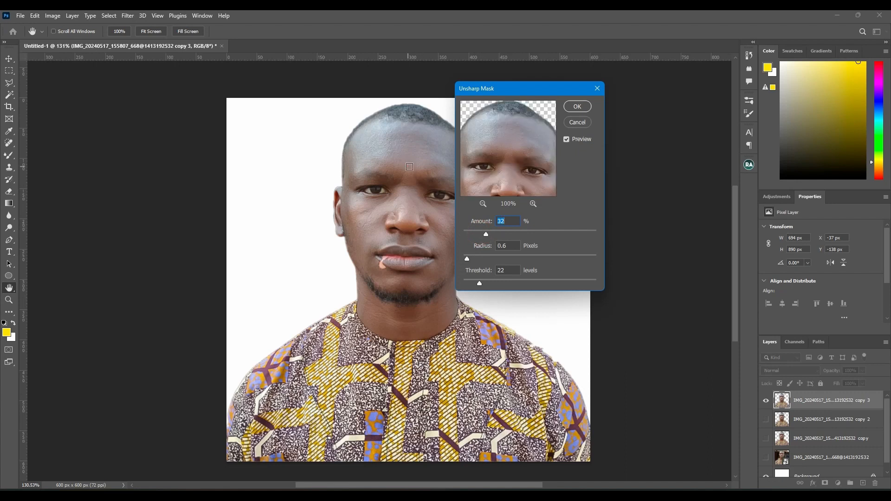
pyautogui.click(411, 197)
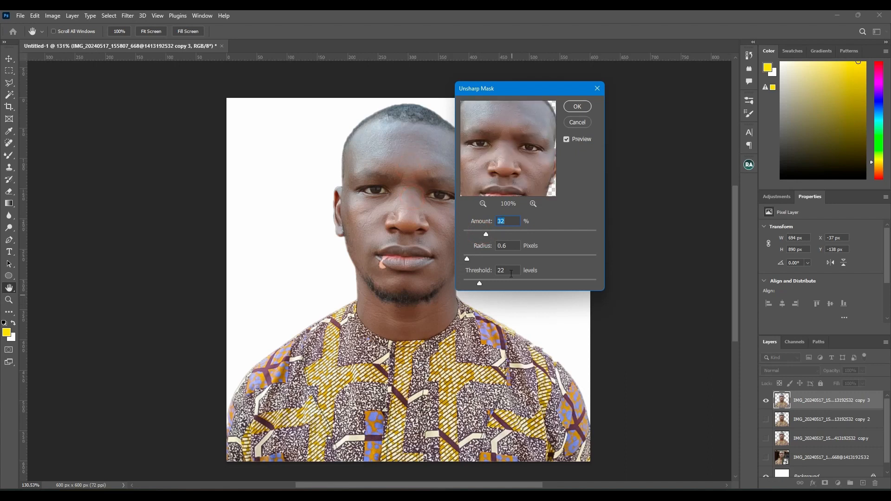
pyautogui.click(421, 253)
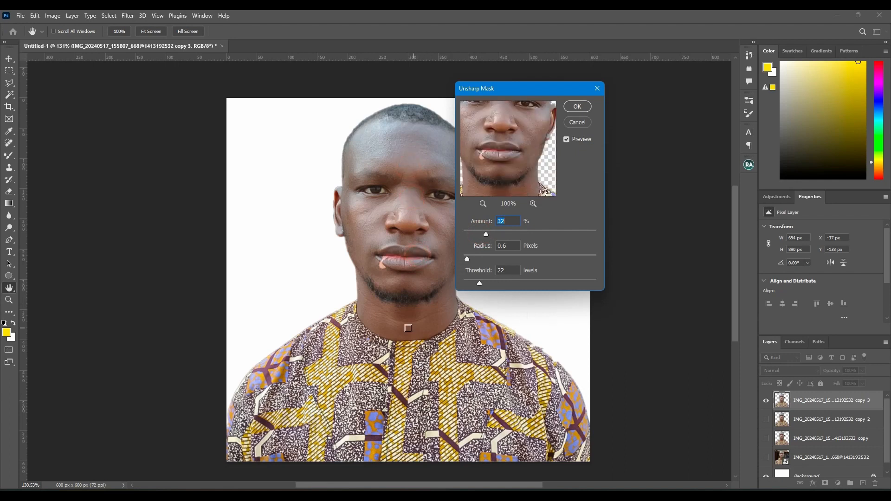
pyautogui.press('alt')
pyautogui.keyDown('alt'); pyautogui.click(405, 298); pyautogui.keyUp('alt')
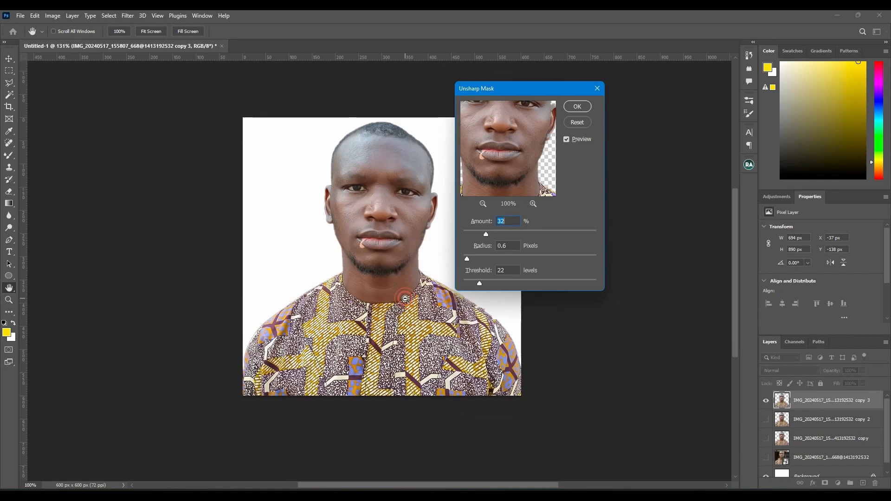
pyautogui.keyDown('ctrl'); pyautogui.click(392, 281); pyautogui.keyUp('ctrl')
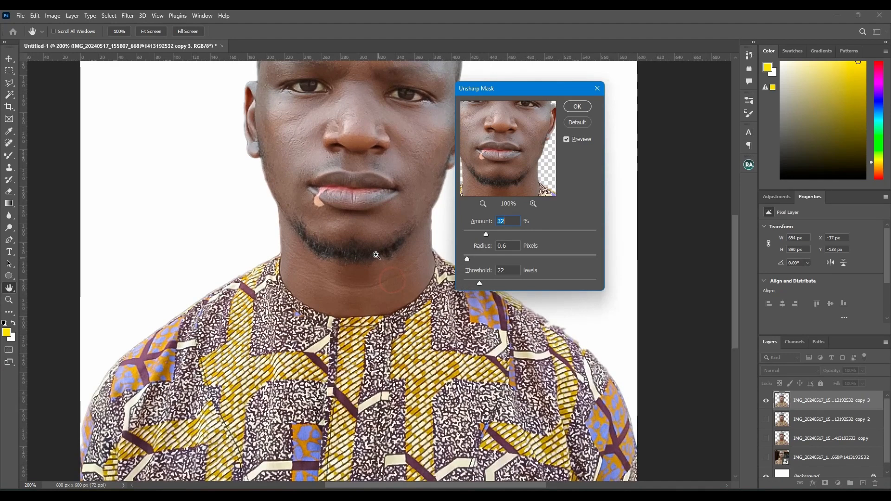
pyautogui.moveTo(349, 185); pyautogui.dragTo(380, 269)
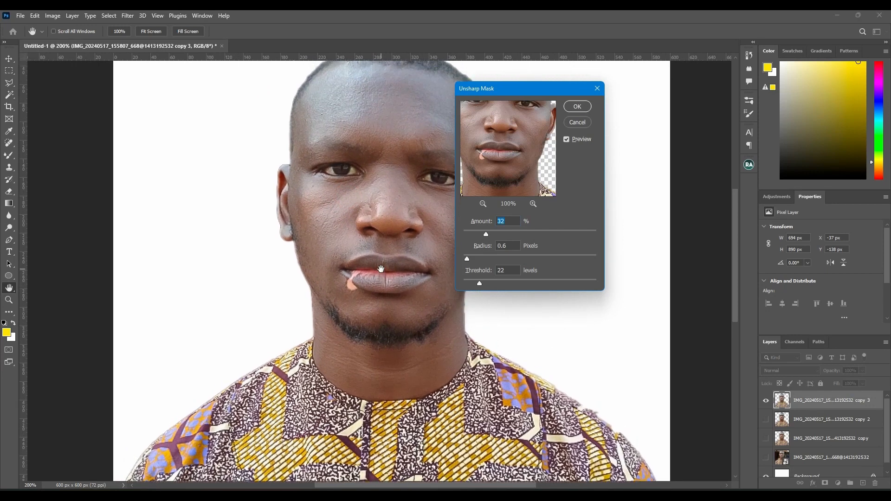
# - Sharpen the portrait copy with Unsharp Mask at Amount 20%, Radius 2.2 pixels and Threshold 51 levels
pyautogui.moveTo(479, 283); pyautogui.dragTo(500, 284)
pyautogui.moveTo(467, 258); pyautogui.dragTo(508, 261)
pyautogui.click(478, 257)
pyautogui.moveTo(504, 235); pyautogui.dragTo(477, 235)
pyautogui.click(565, 140)
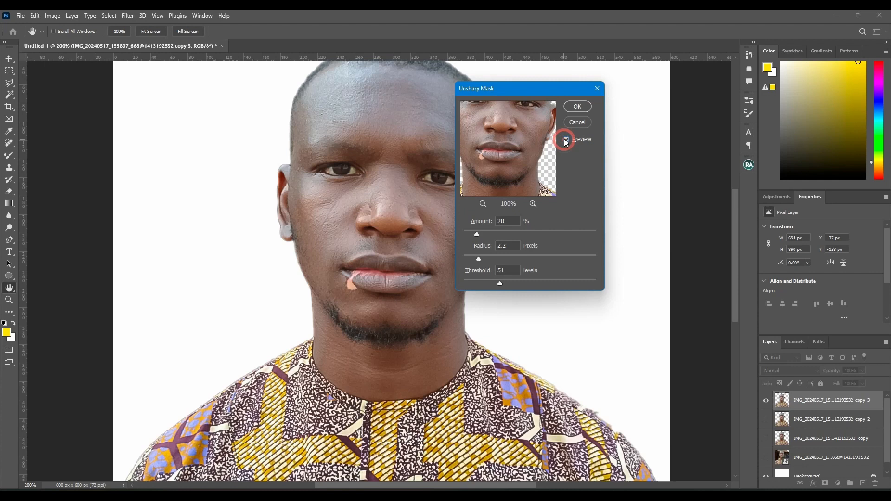
pyautogui.click(577, 106)
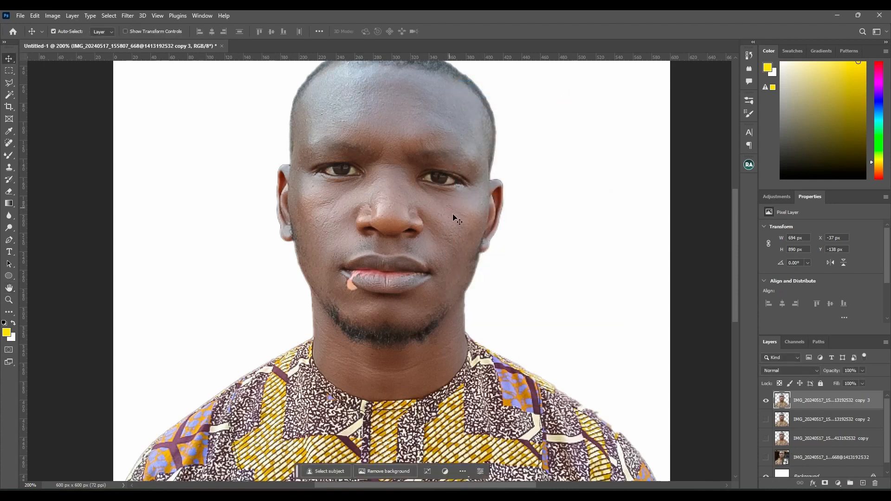
# - Group the three portrait copies and show the original photograph beneath the group
pyautogui.scroll(-5, 454, 219)
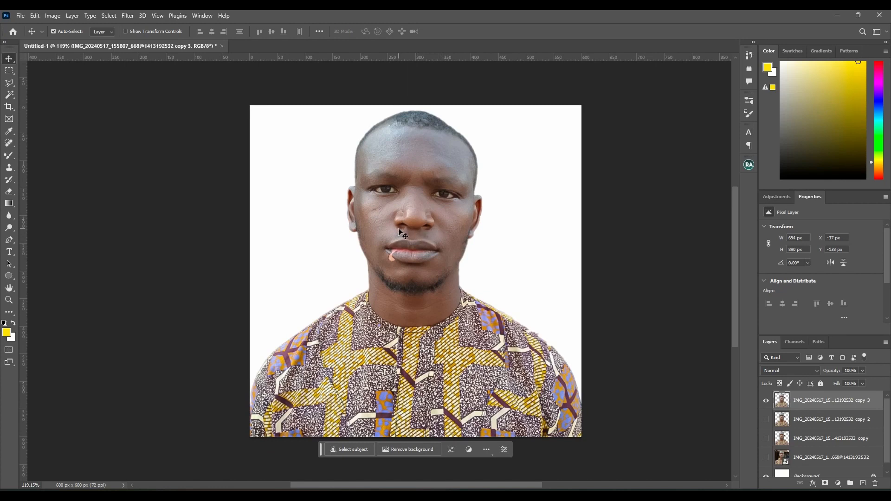
pyautogui.keyDown('shift'); pyautogui.click(801, 440); pyautogui.keyUp('shift')
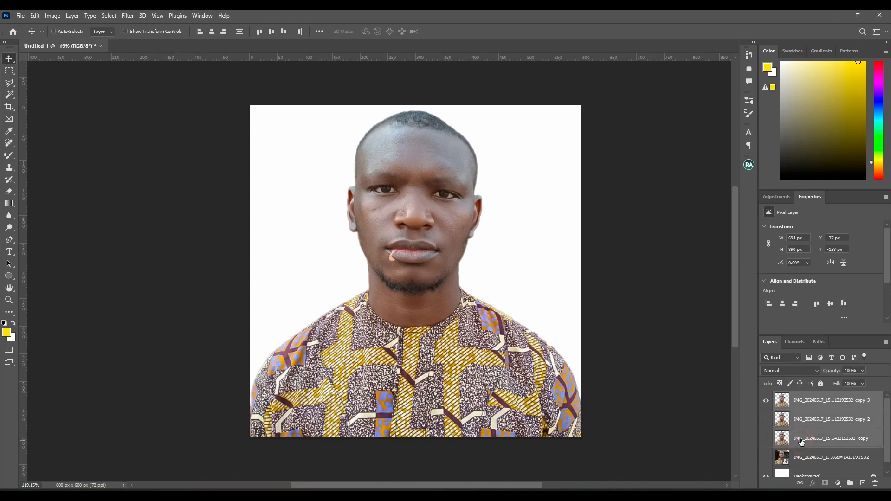
pyautogui.hotkey('ctrl', 'g')
pyautogui.click(766, 412)
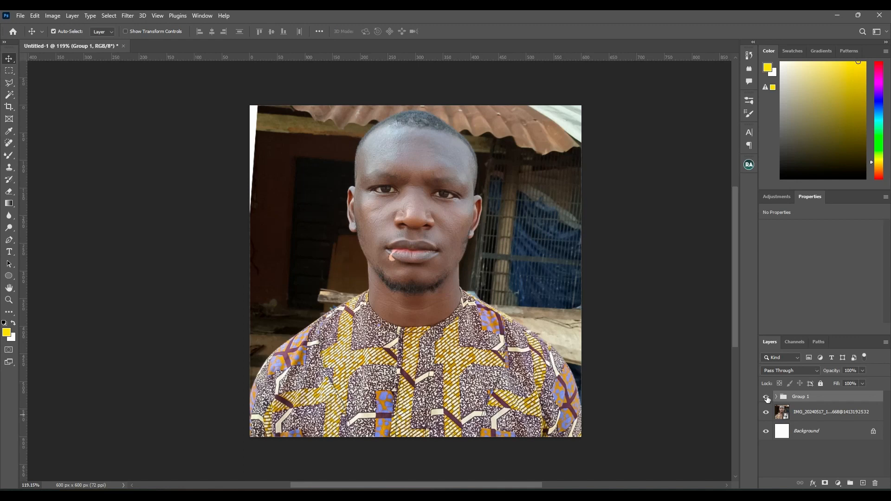
# - Compare the whole photograph with and without the group of edited portrait copies
pyautogui.click(767, 398)
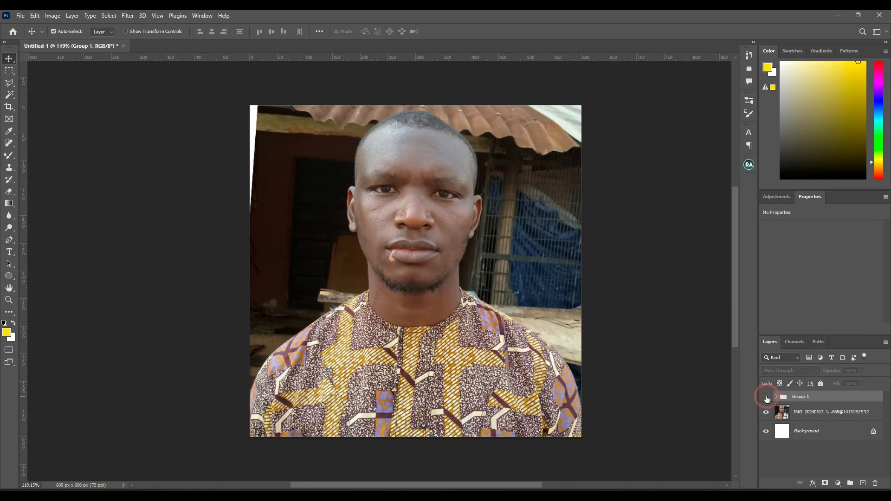
pyautogui.click(766, 398)
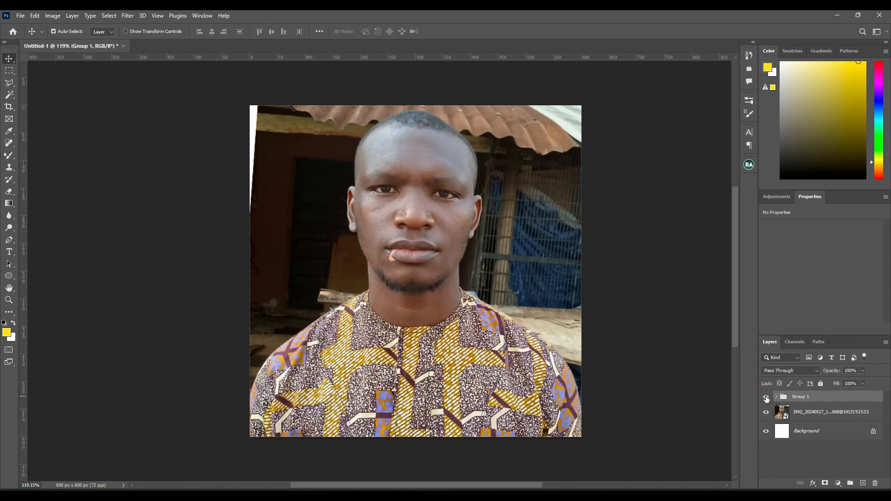
pyautogui.click(767, 398)
pyautogui.click(766, 397)
pyautogui.click(766, 398)
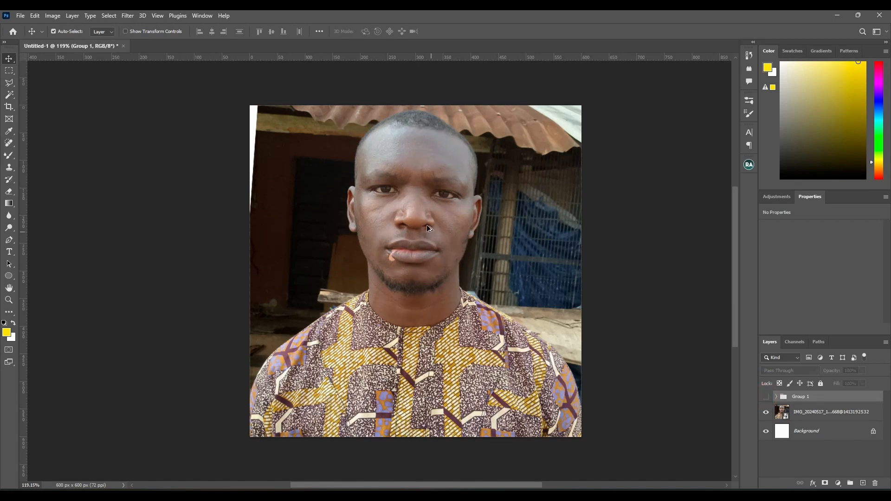
# - Compare the portrait closer up with and without the edited group, leave the group shown and expand it
pyautogui.scroll(2, 426, 224)
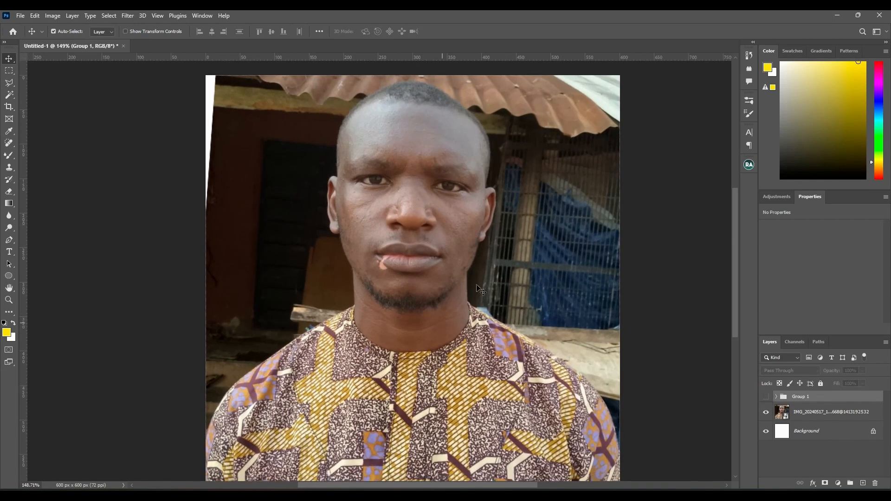
pyautogui.click(766, 397)
pyautogui.click(766, 397)
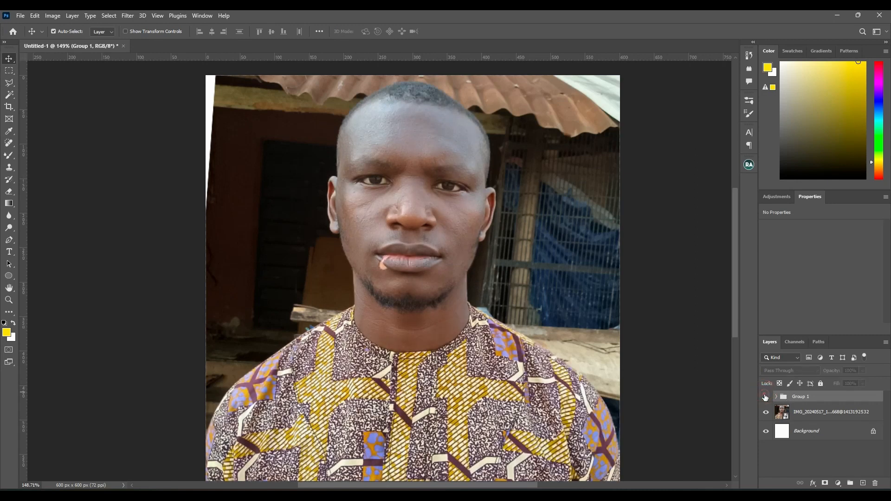
pyautogui.click(766, 397)
pyautogui.click(766, 397)
pyautogui.click(777, 397)
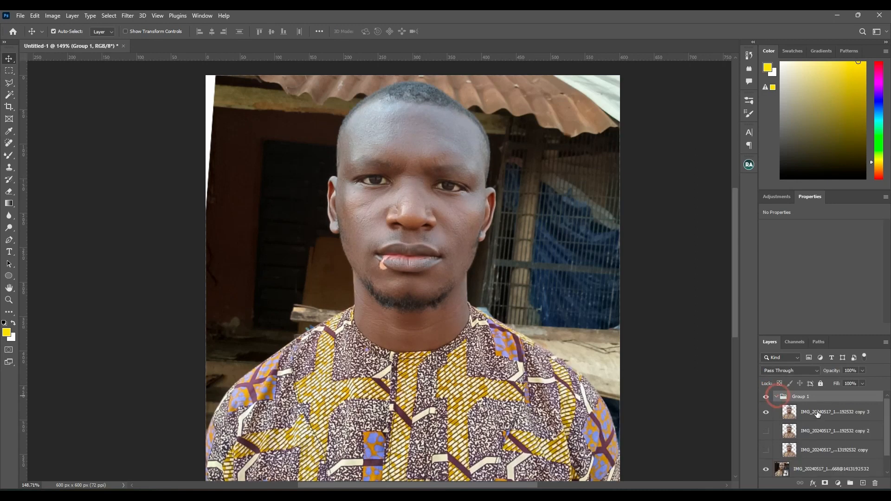
# - Apply the Camera Raw Filter to the top portrait copy in the group with Vibrance +20 and Exposure -0.15
pyautogui.click(818, 413)
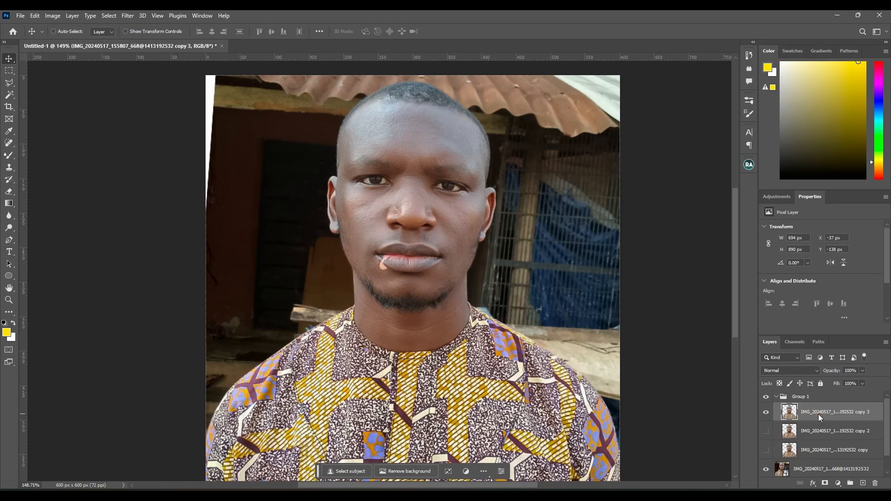
pyautogui.hotkey('shift', 'ctrl', 'a')
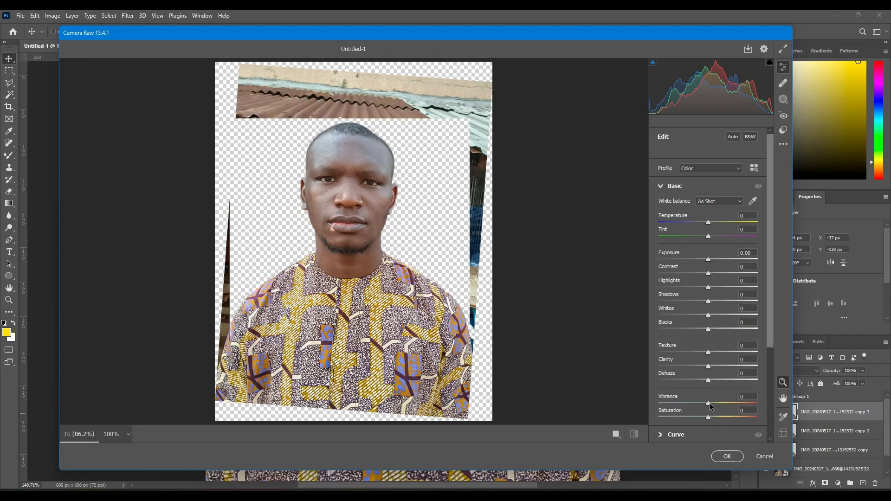
pyautogui.moveTo(709, 403)
pyautogui.mouseDown()
pyautogui.moveTo(733, 402)
pyautogui.moveTo(706, 404)
pyautogui.moveTo(720, 404)
pyautogui.mouseUp()
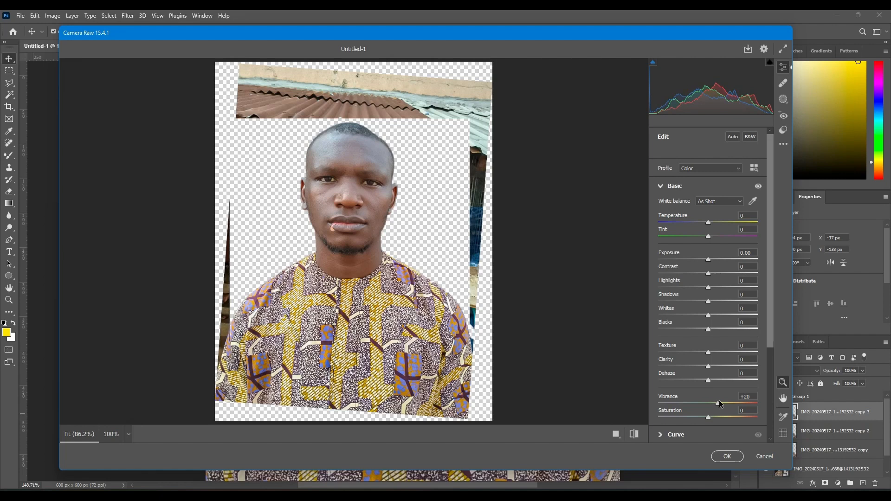
pyautogui.moveTo(708, 261); pyautogui.dragTo(709, 260)
pyautogui.moveTo(709, 263); pyautogui.dragTo(711, 264)
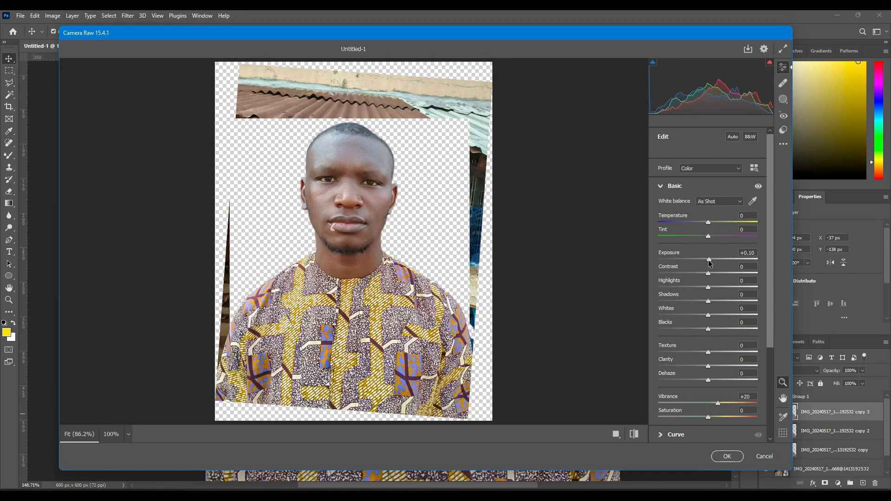
pyautogui.doubleClick(709, 260)
pyautogui.moveTo(709, 263); pyautogui.dragTo(708, 263)
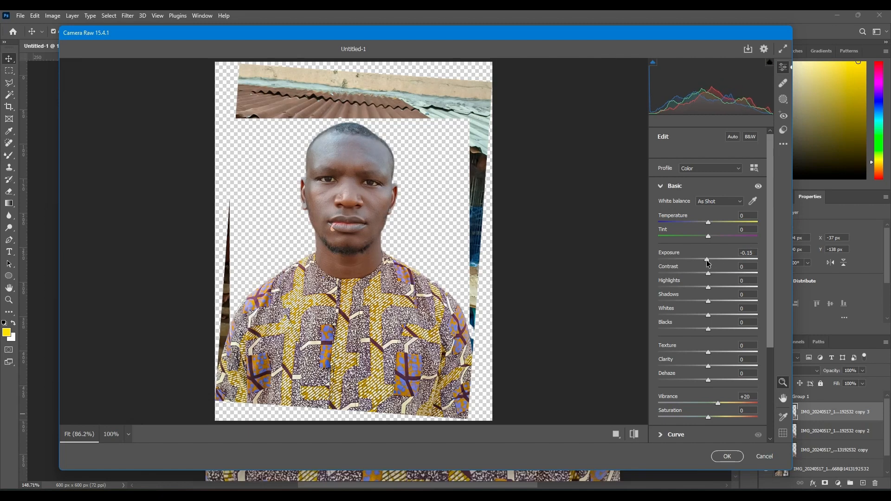
pyautogui.click(727, 457)
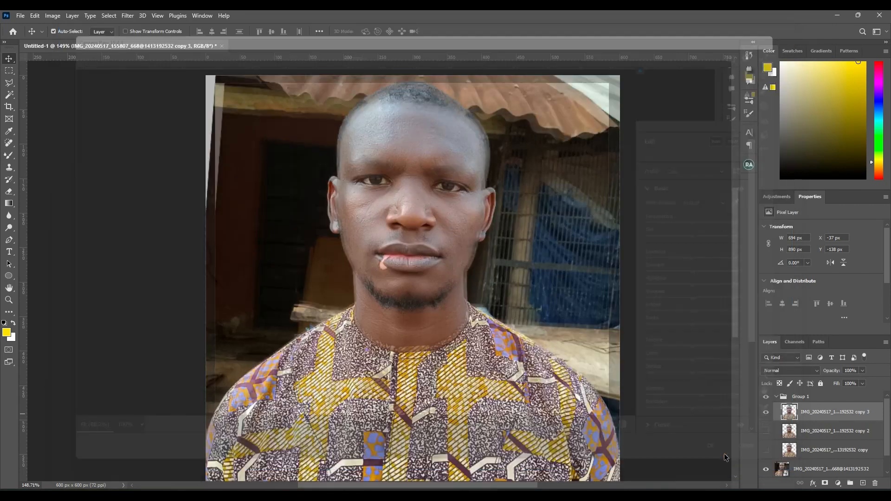
# - Collapse the group of portrait copies and hide the original photograph so the portrait sits on the white background
pyautogui.click(777, 398)
pyautogui.click(777, 398)
pyautogui.click(766, 411)
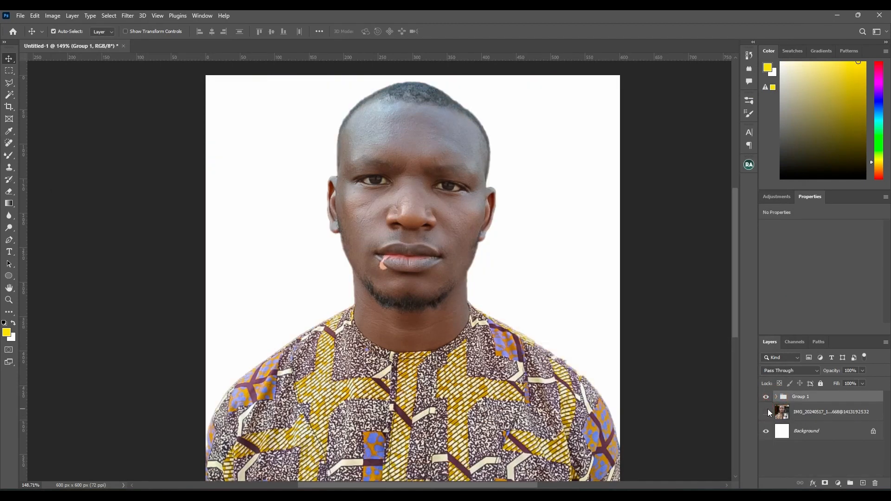
pyautogui.scroll(-3, 432, 253)
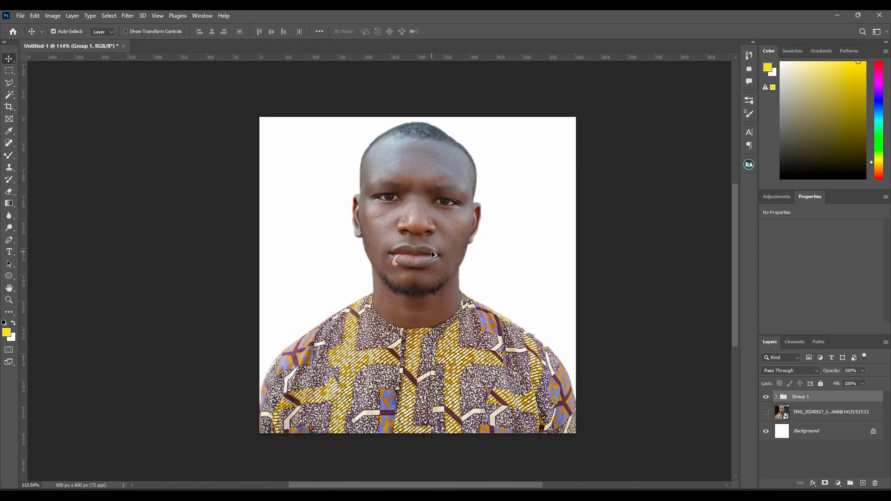
pyautogui.scroll(1, 431, 254)
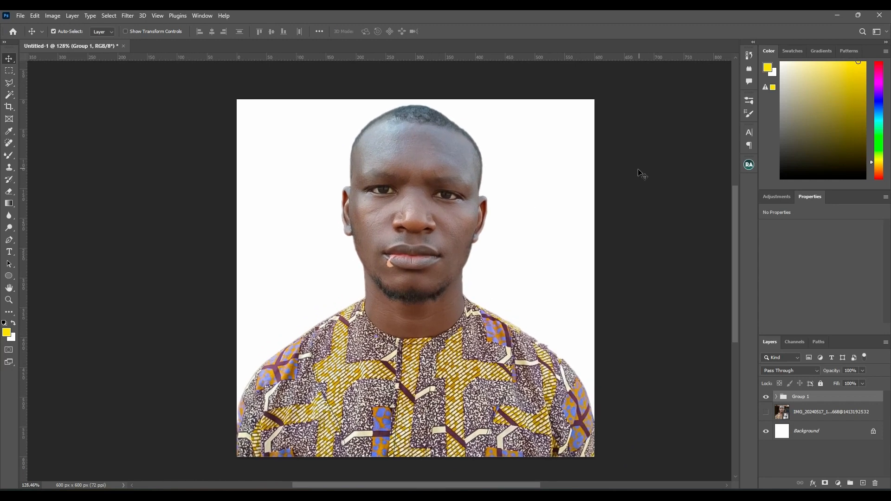
# - Compare earlier history states back to Group Layers with the current portrait, and return to the latest state
pyautogui.click(750, 56)
pyautogui.click(675, 152)
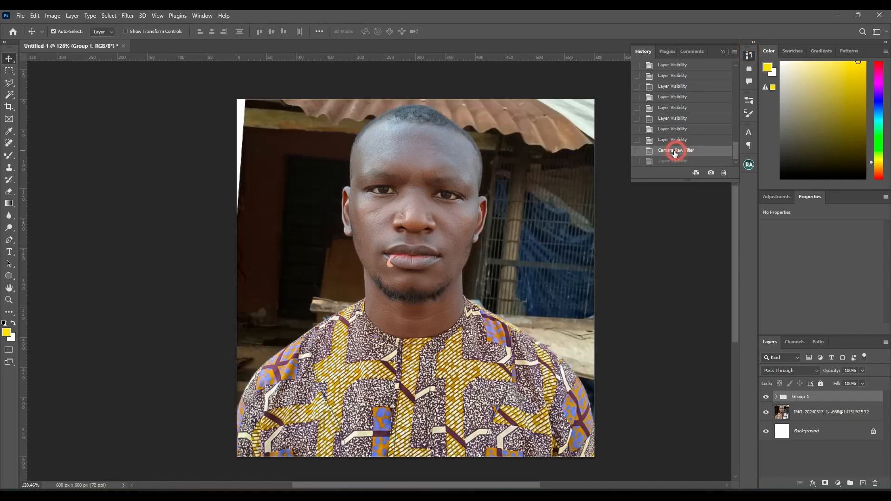
pyautogui.click(669, 138)
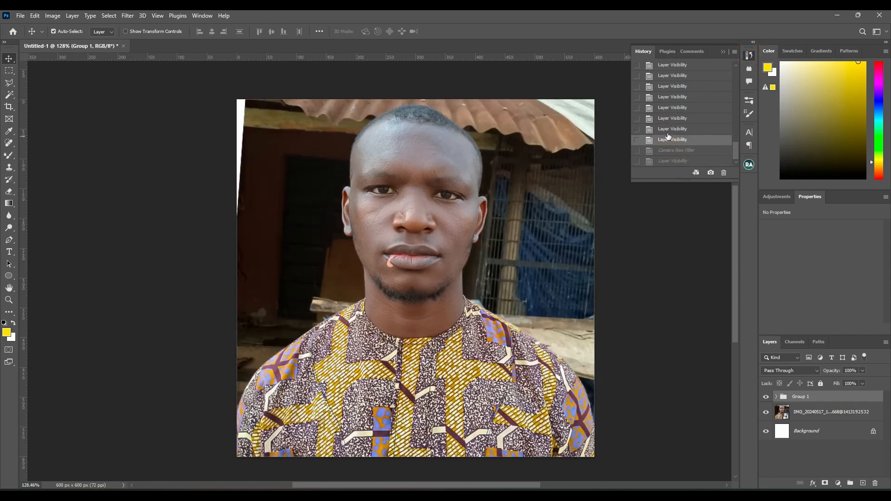
pyautogui.click(668, 129)
pyautogui.click(667, 118)
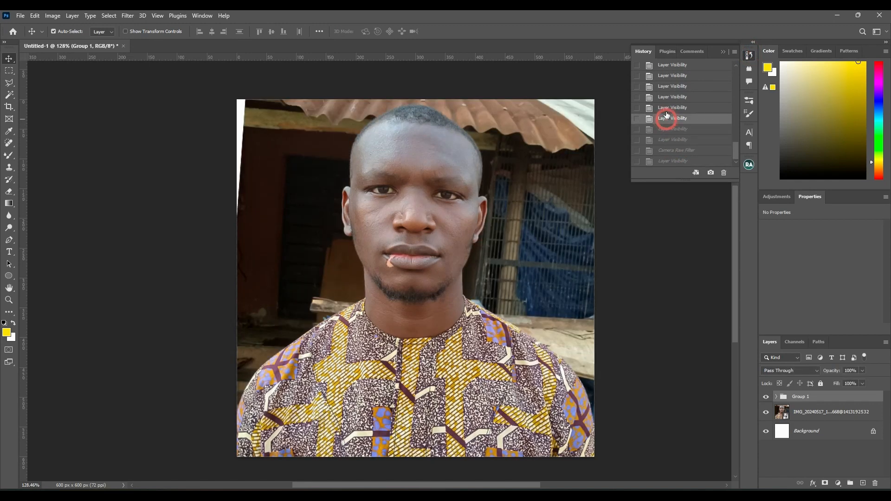
pyautogui.click(668, 107)
pyautogui.click(673, 97)
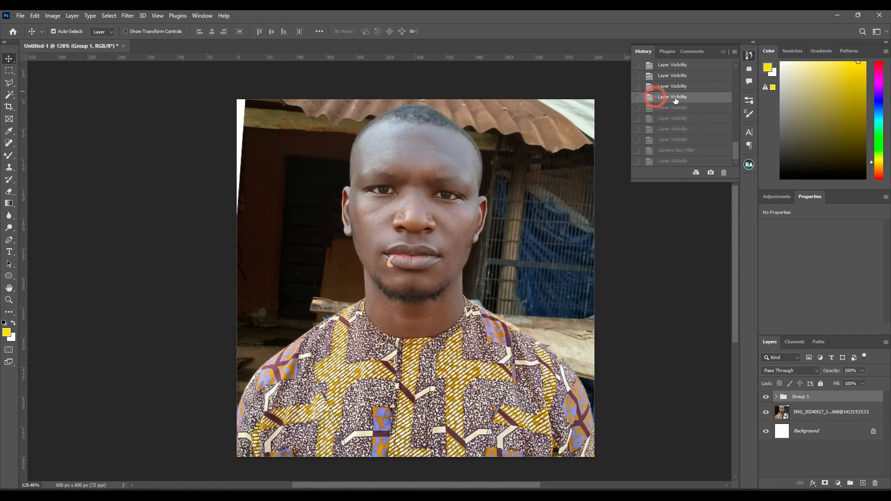
pyautogui.scroll(3, 675, 100)
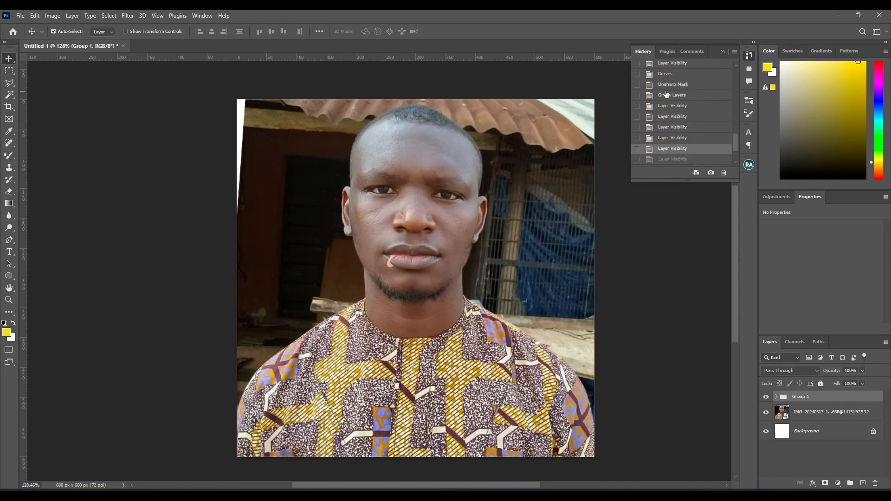
pyautogui.click(668, 95)
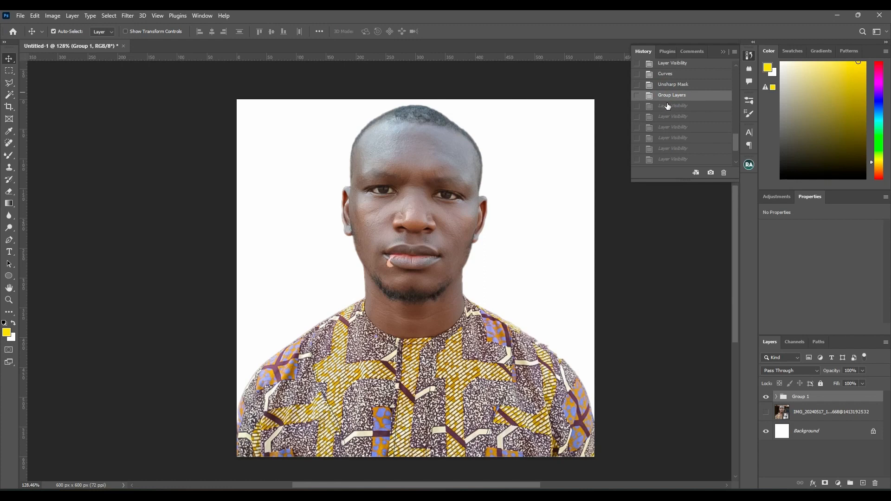
pyautogui.scroll(-3, 685, 120)
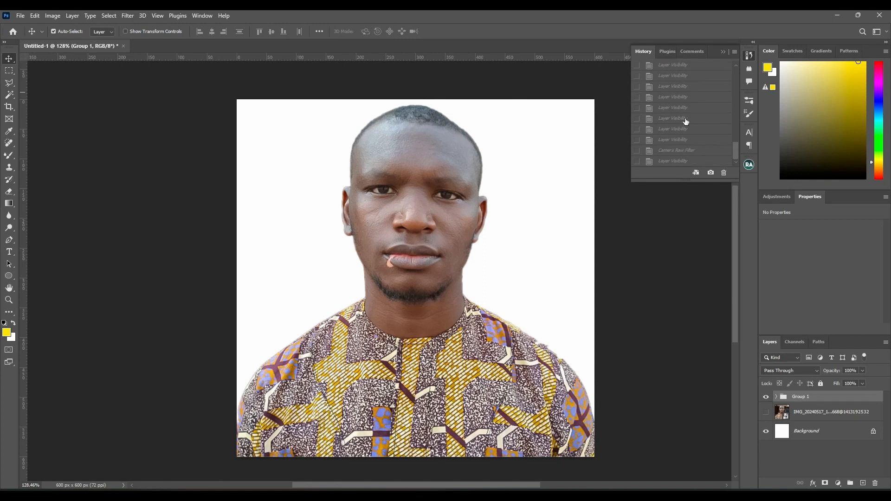
pyautogui.click(664, 162)
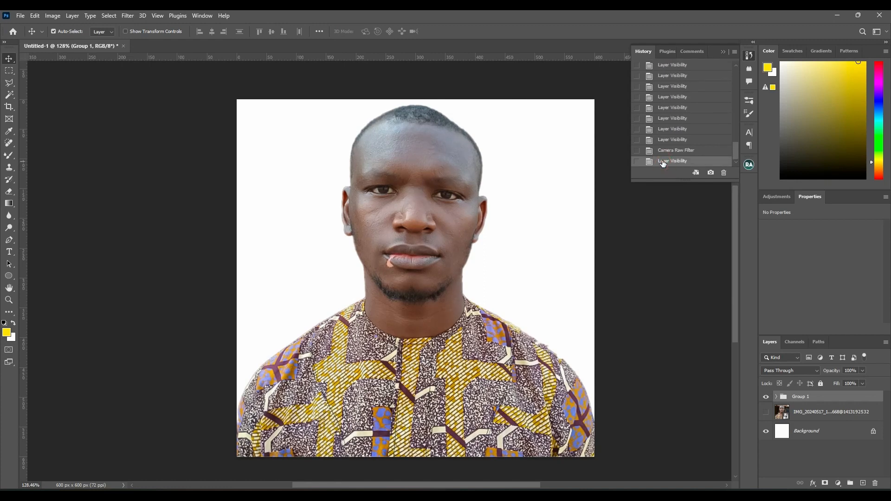
pyautogui.click(722, 52)
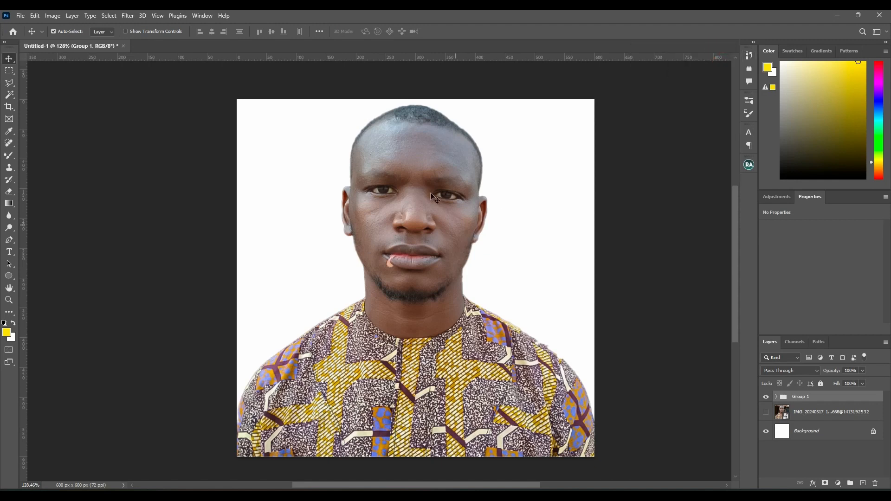
# - Examine the finished portrait on its white background both close up and as a whole
pyautogui.scroll(2, 430, 190)
pyautogui.scroll(2, 430, 191)
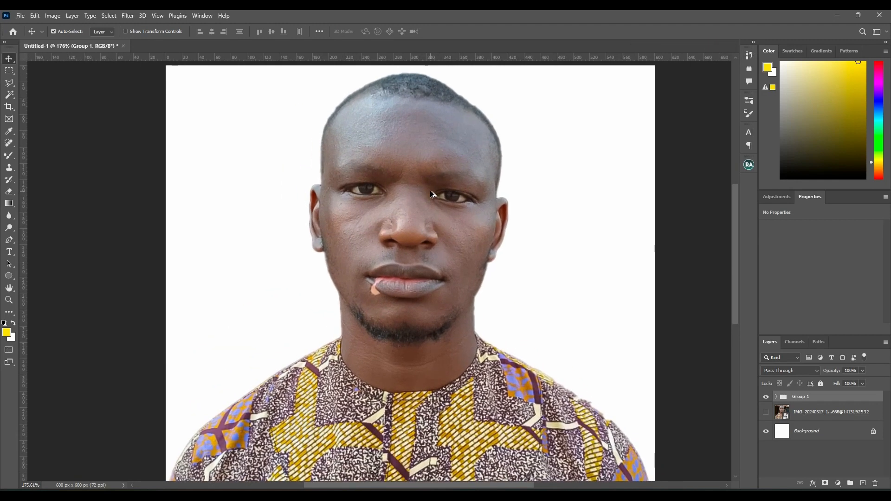
pyautogui.scroll(-2, 430, 191)
pyautogui.scroll(-4, 430, 192)
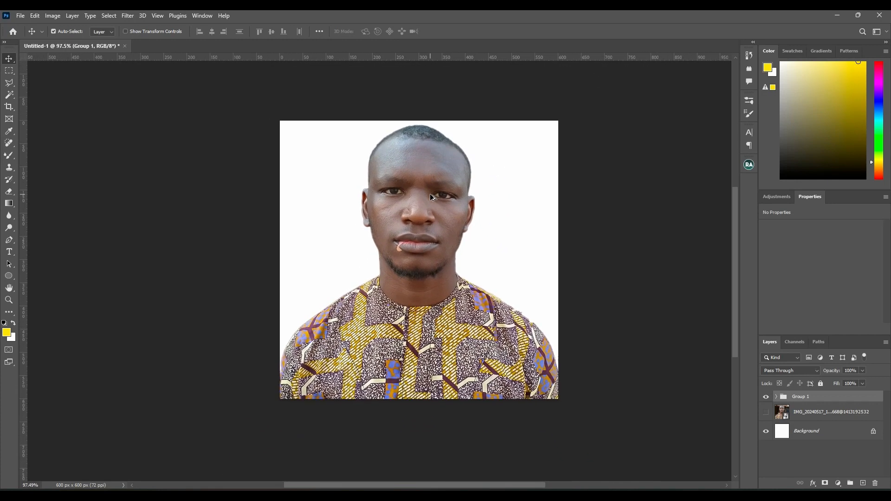
pyautogui.scroll(1, 430, 193)
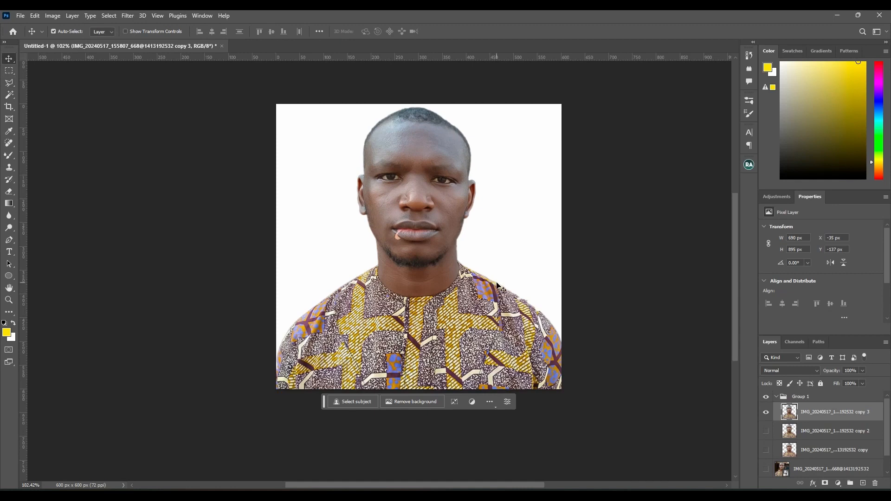
pyautogui.scroll(3, 478, 247)
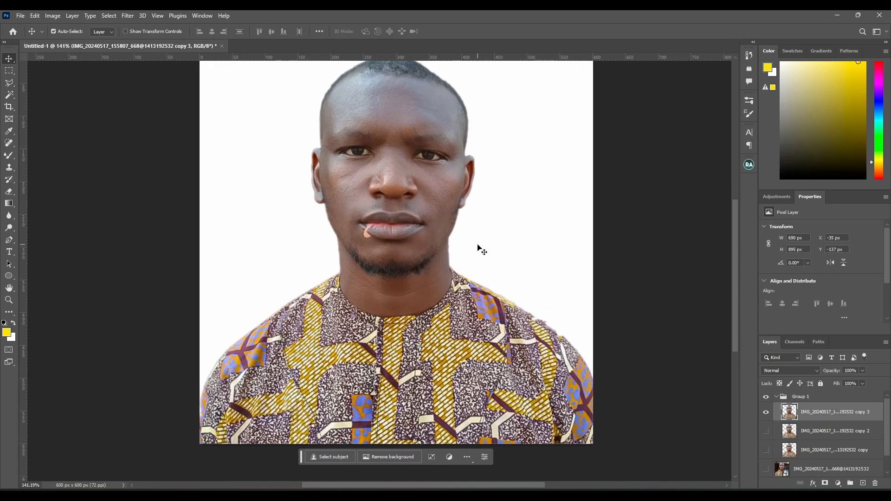
pyautogui.moveTo(422, 187); pyautogui.dragTo(438, 212)
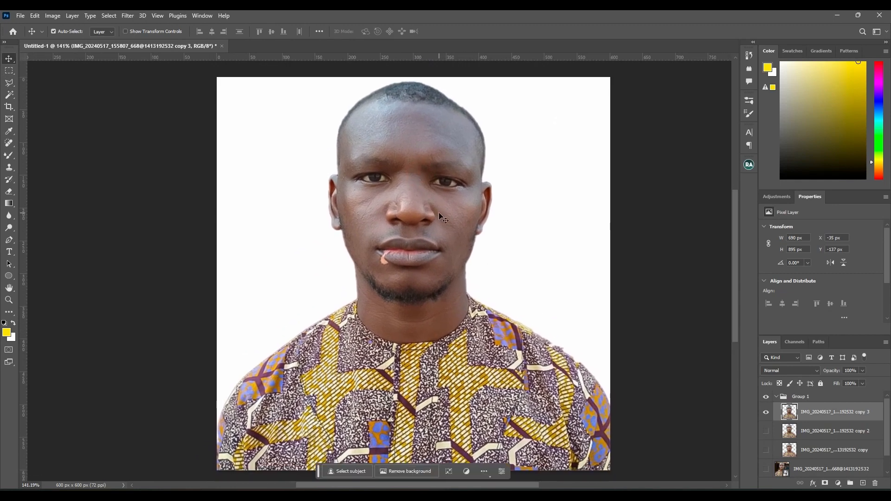
pyautogui.scroll(-1, 515, 251)
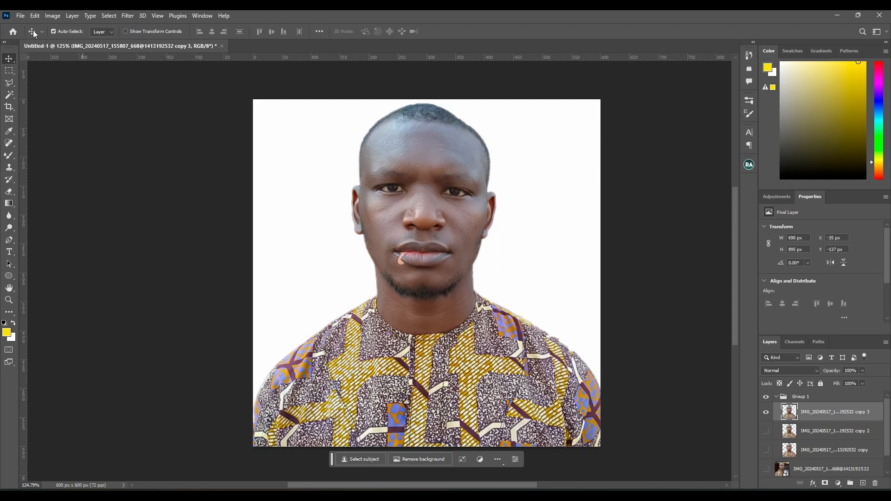
# - Export the 600 x 600 px image as a JPG at quality 7 to the Desktop, named Visa Passport
pyautogui.click(21, 16)
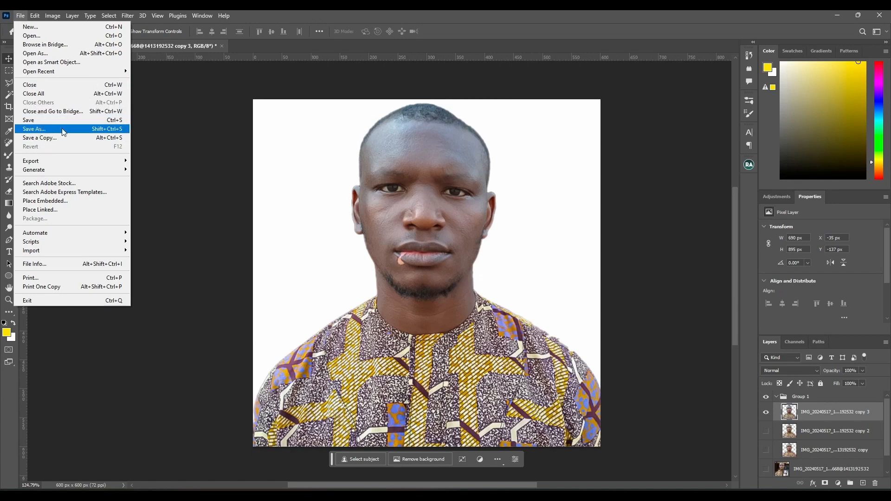
pyautogui.click(475, 28)
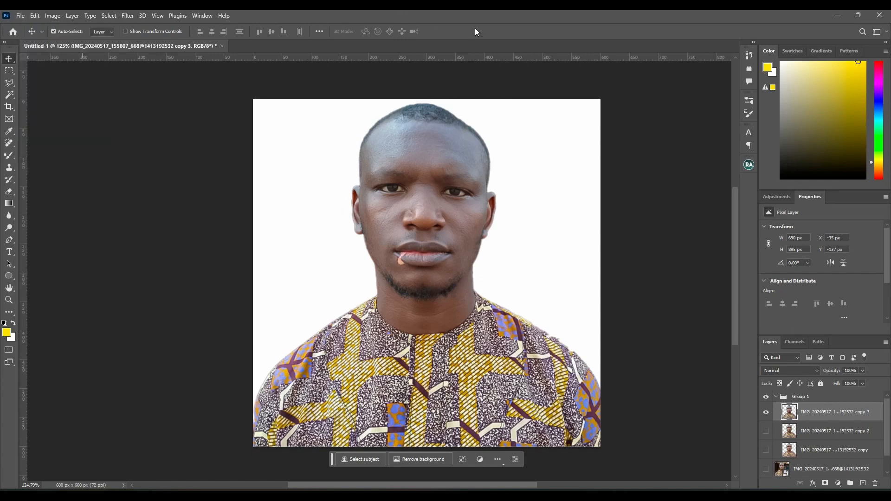
pyautogui.press('ctrl')
pyautogui.hotkey('ctrl', 'alt', 'shift', 'w')
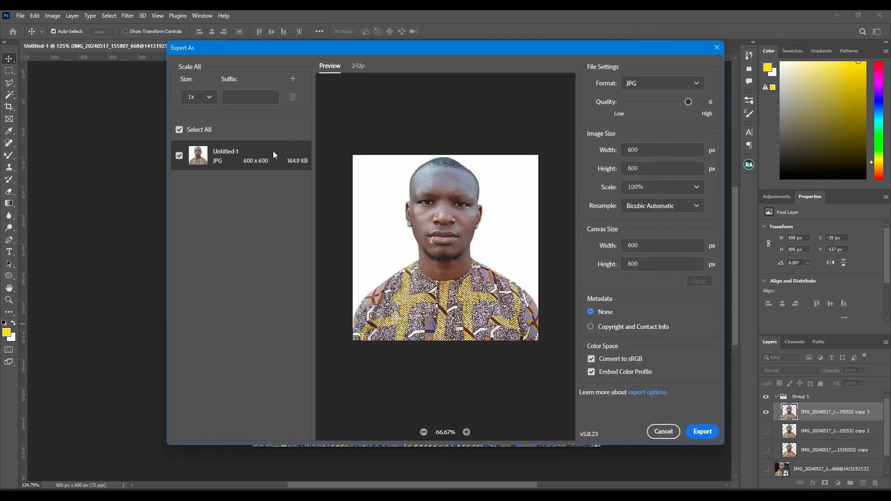
pyautogui.moveTo(689, 101); pyautogui.dragTo(755, 110)
pyautogui.click(708, 433)
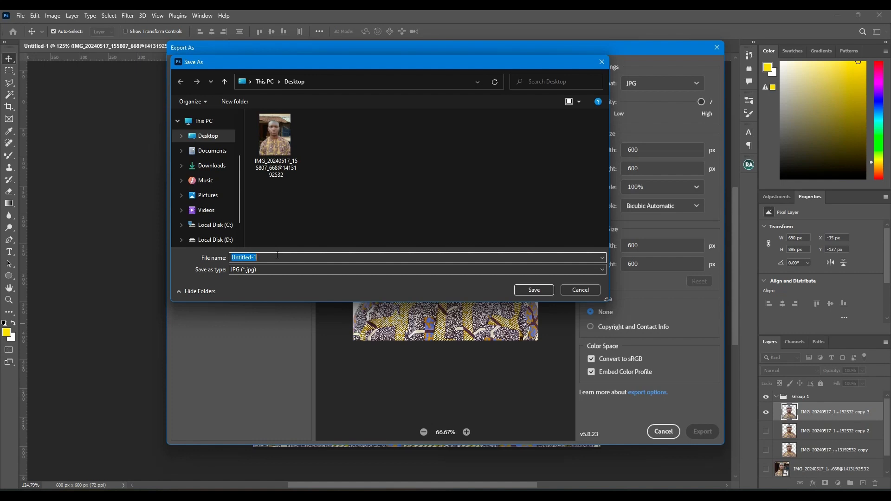
pyautogui.write('V')
pyautogui.click(534, 290)
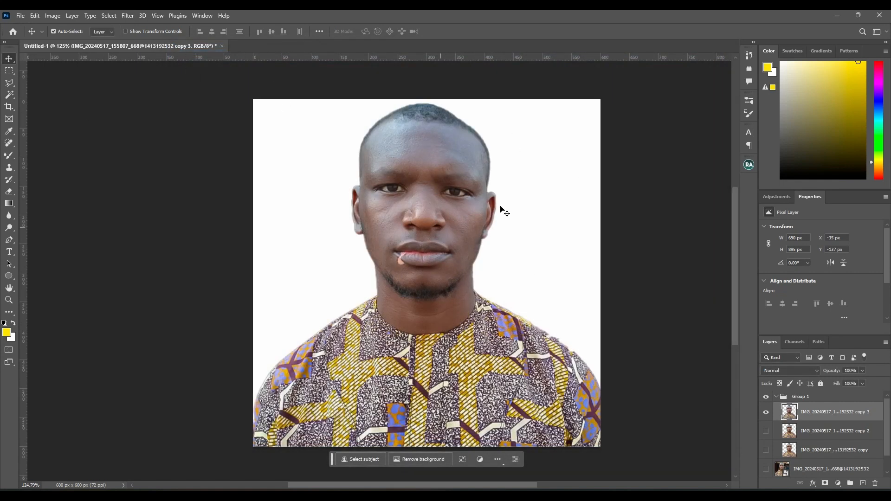
# - Quit Photoshop, saving the layered document to the Desktop as a Photoshop file named Visa Passport
pyautogui.click(879, 15)
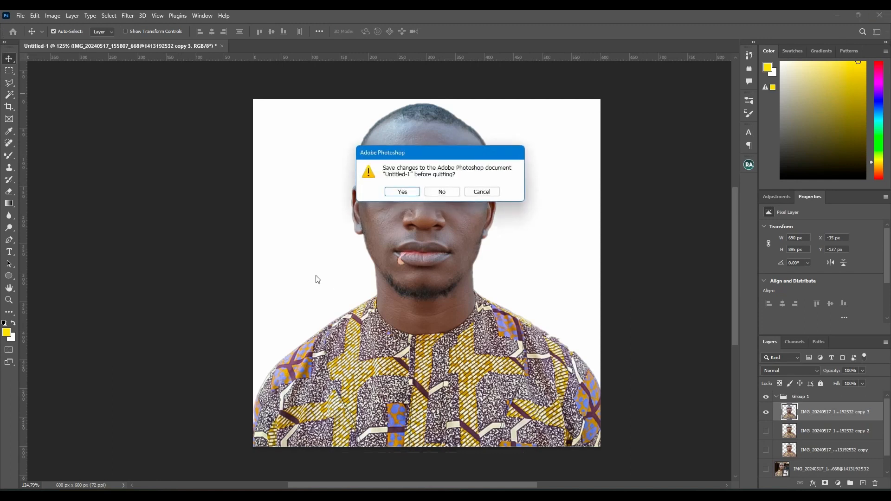
pyautogui.click(401, 192)
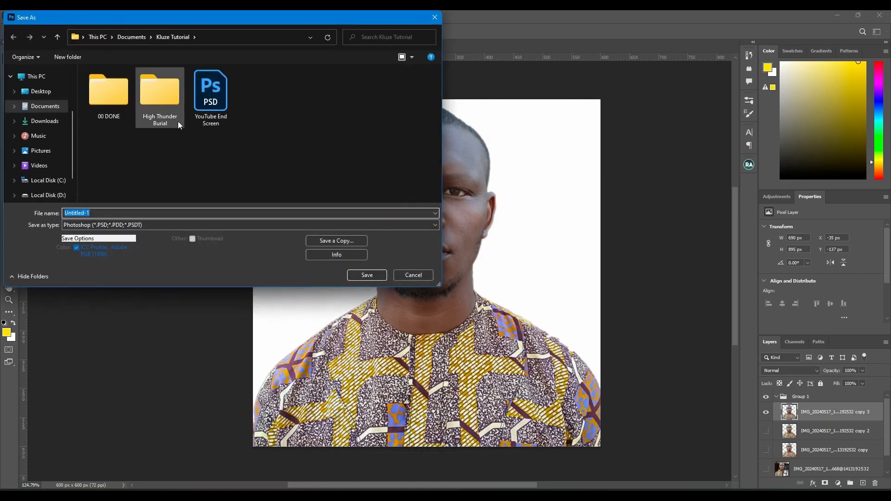
pyautogui.click(40, 92)
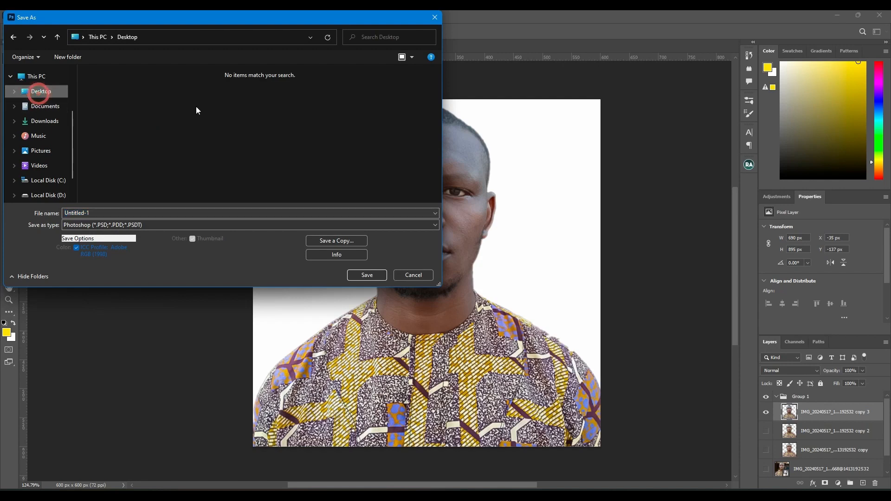
pyautogui.click(145, 213)
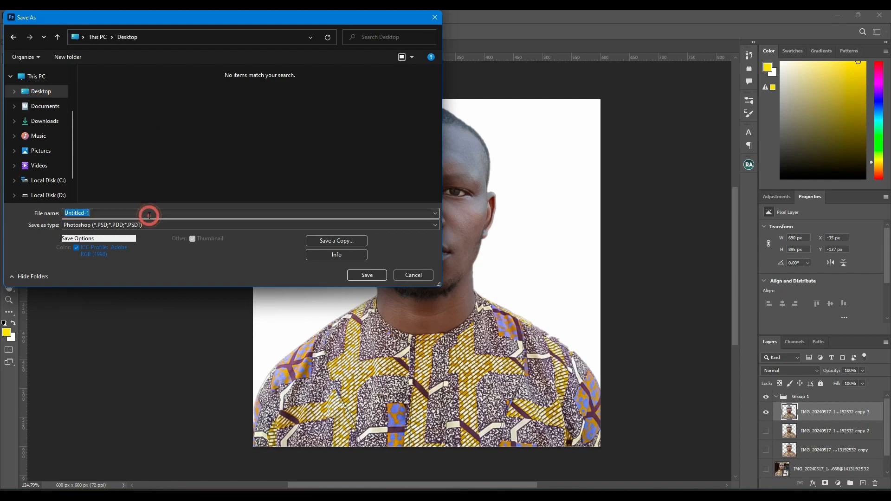
pyautogui.write('V')
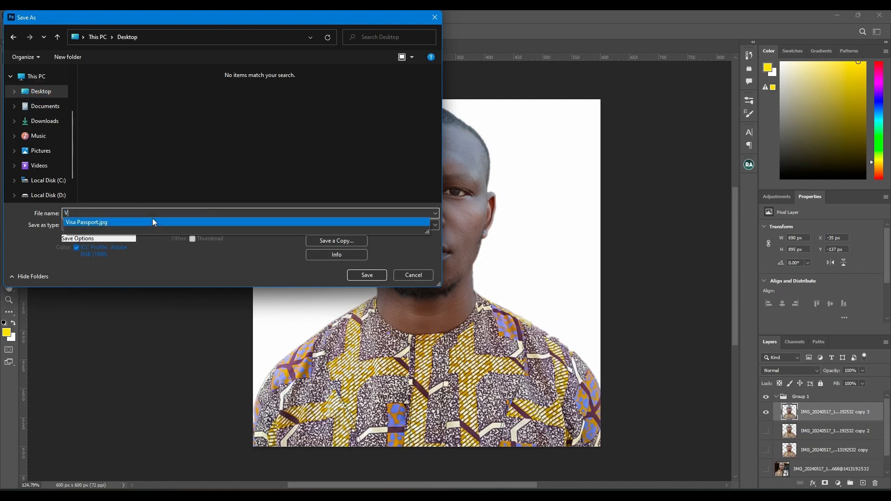
pyautogui.click(155, 221)
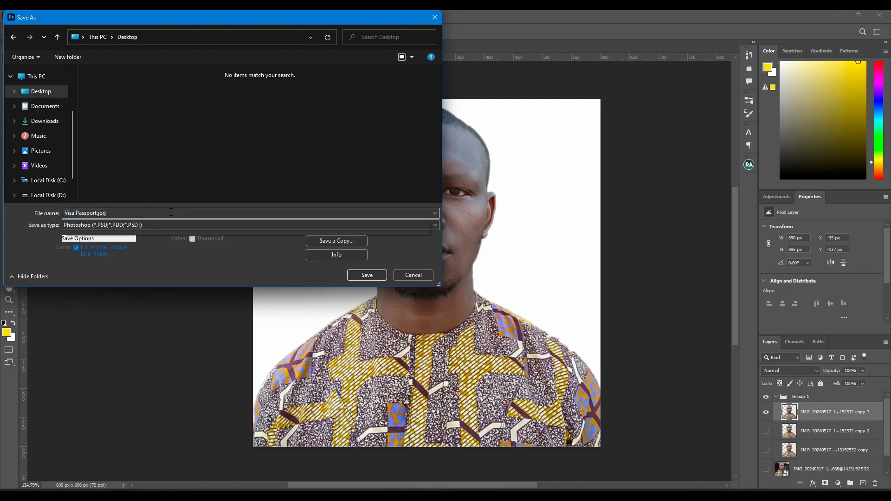
pyautogui.press('BackSpace')
pyautogui.press('BackSpace')
pyautogui.press('BackSpace')
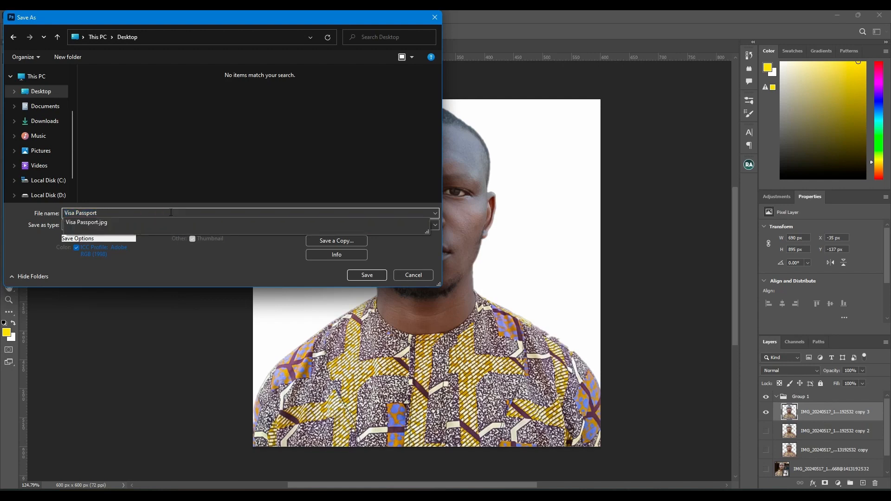
pyautogui.press('Return')
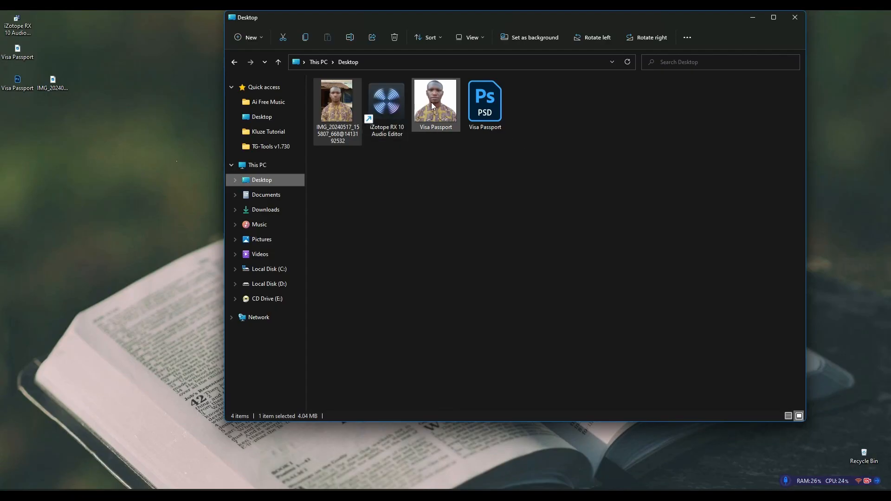
# - In File Explorer, select the exported Visa Passport image in the Desktop folder to check its file size
pyautogui.click(432, 102)
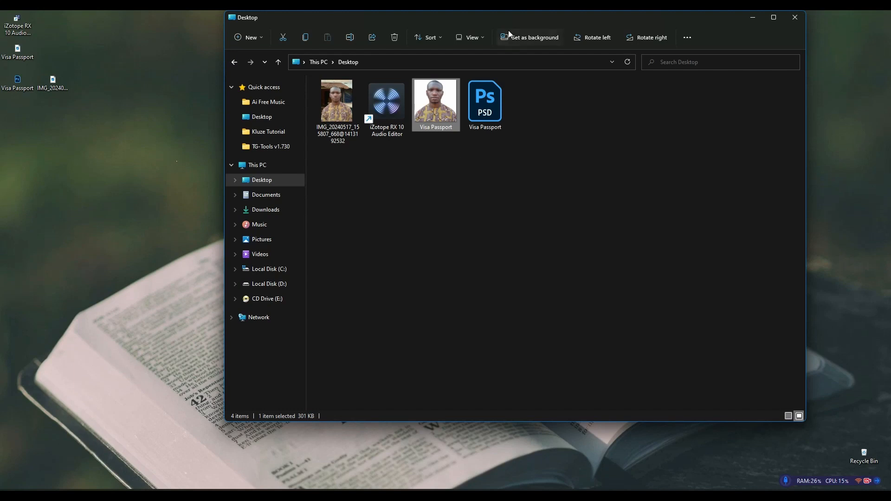
pyautogui.moveTo(511, 20); pyautogui.dragTo(486, 32)
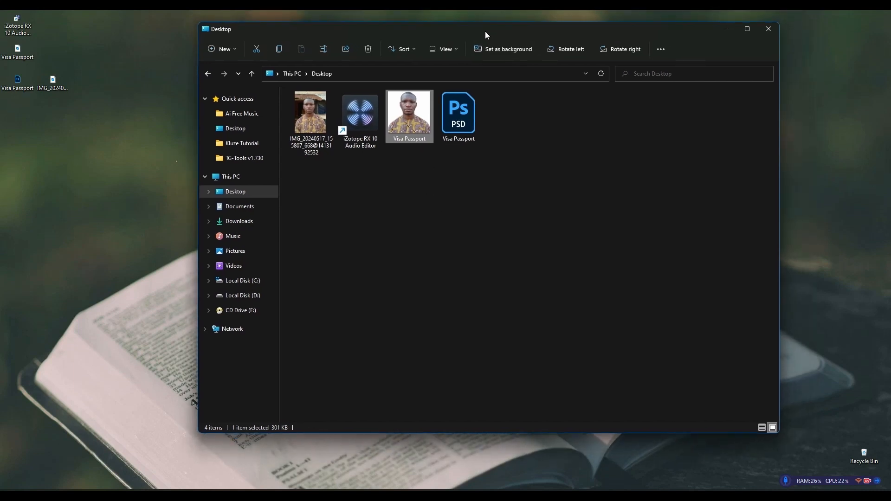